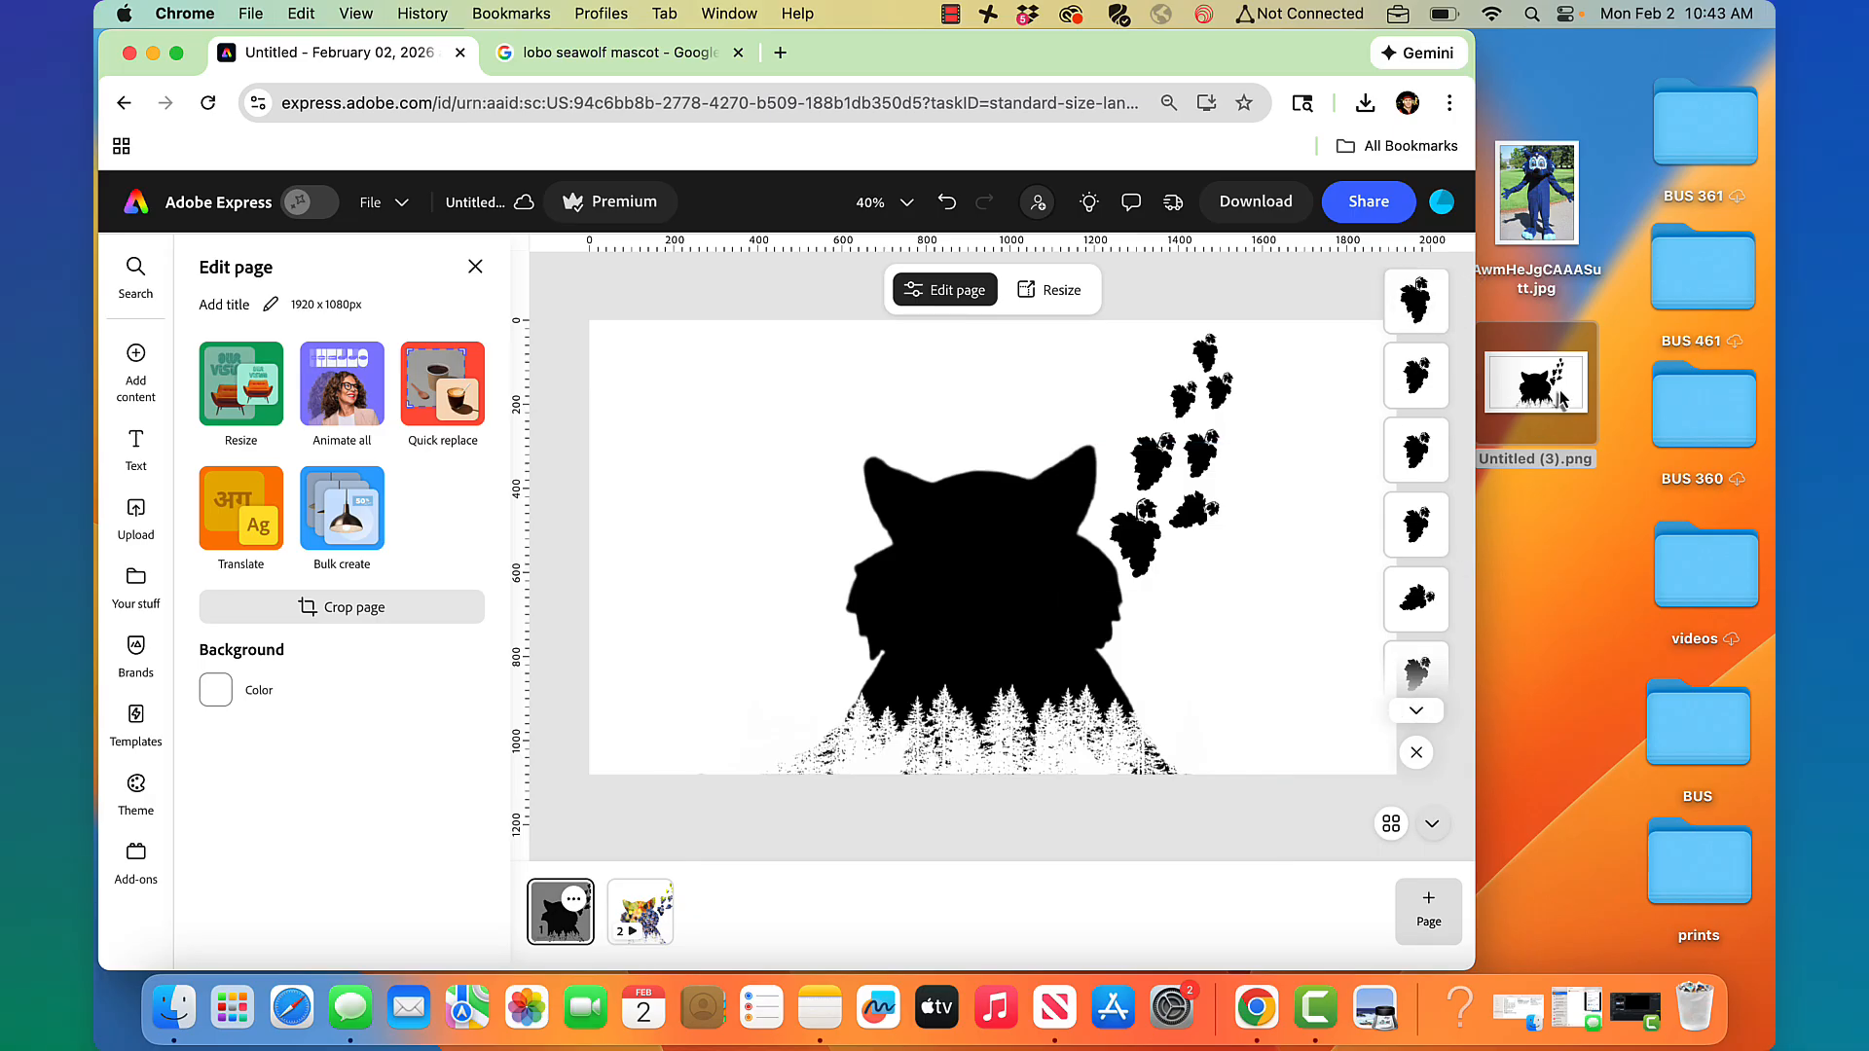
- Open the second page of the finished design and inspect the grape photo's opacity and blend mode settings
left_click(654, 911)
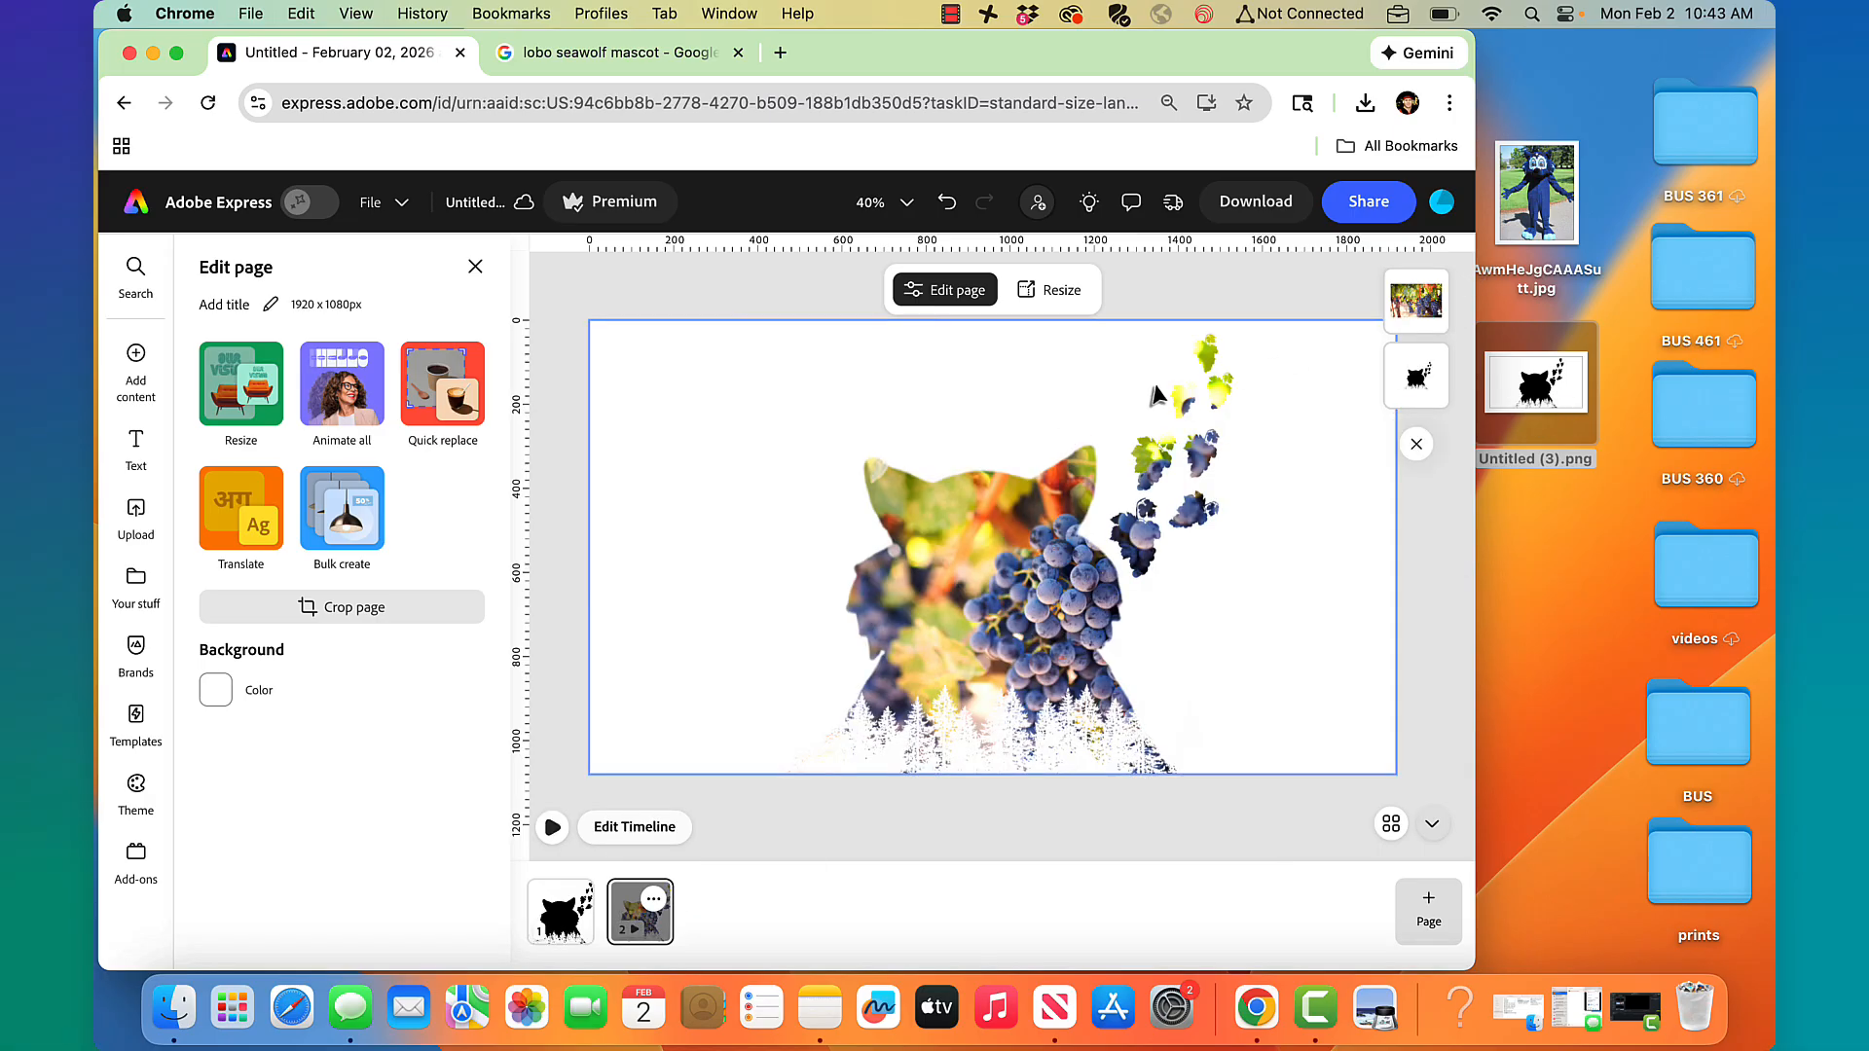
left_click(1418, 379)
left_click(1416, 307)
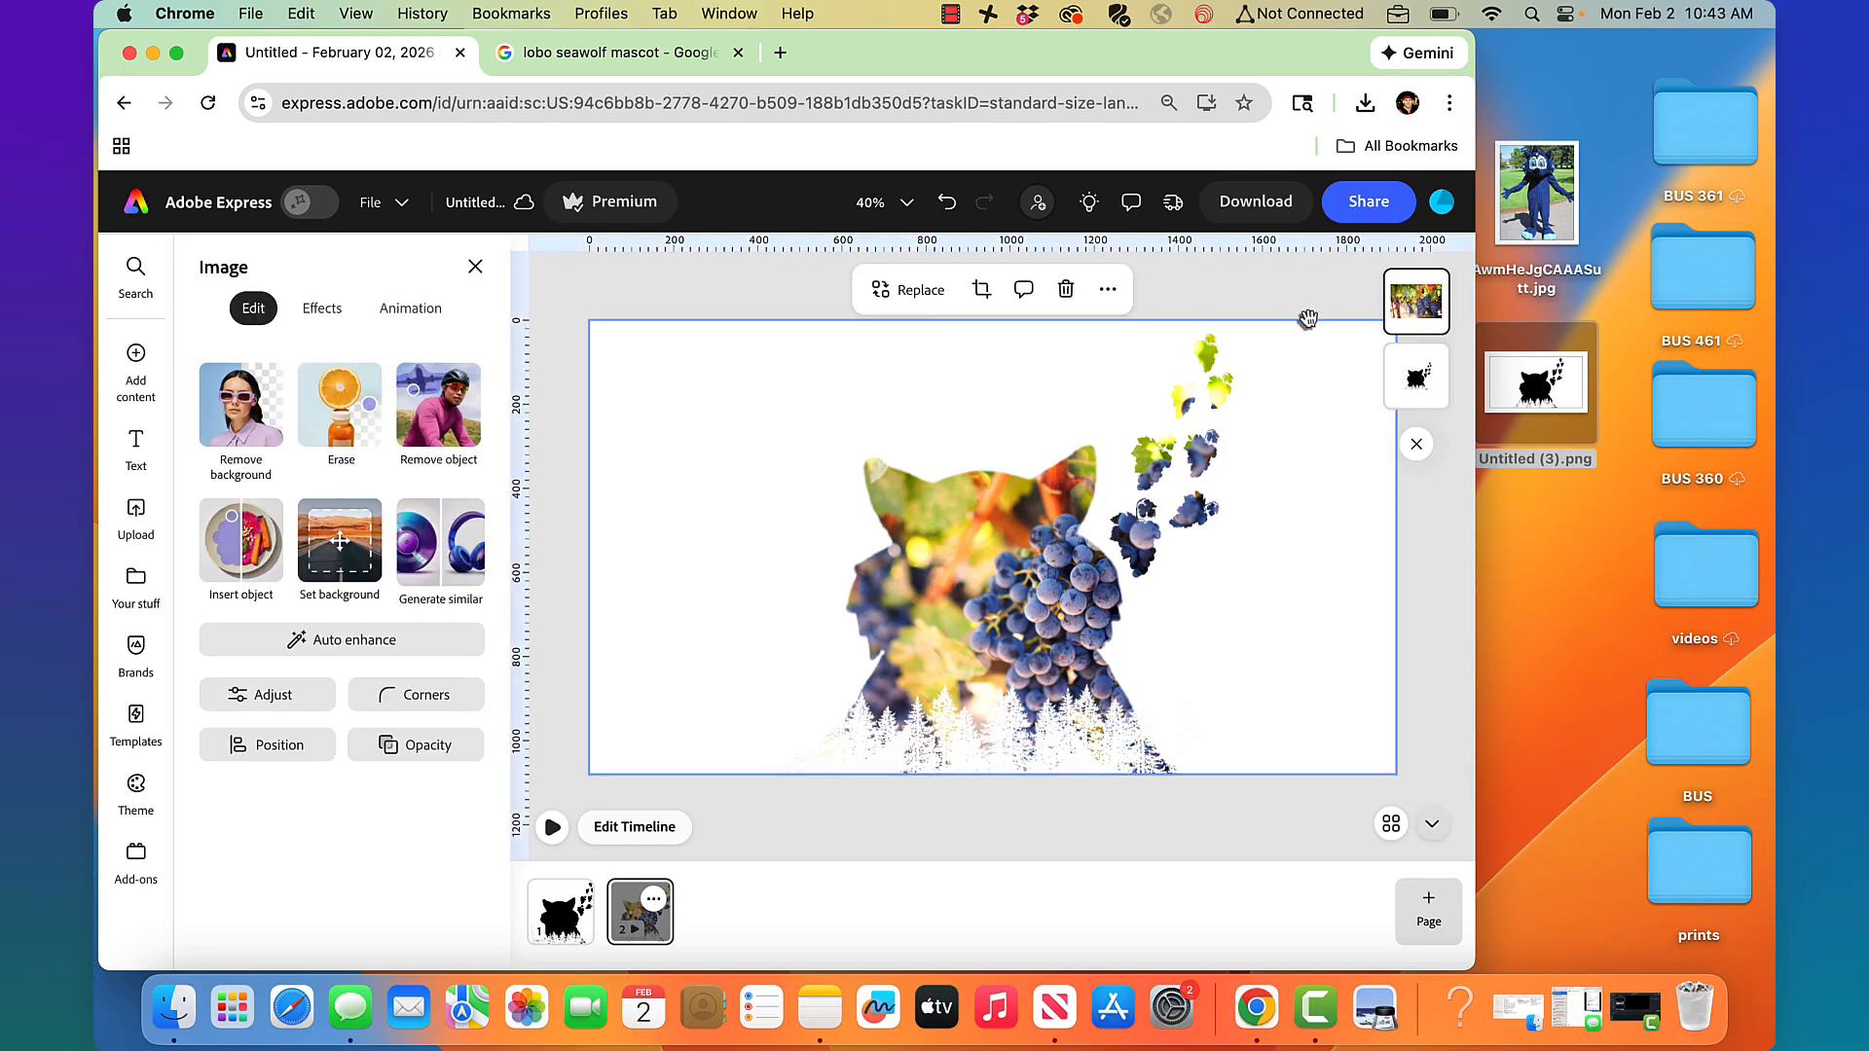
left_click(433, 751)
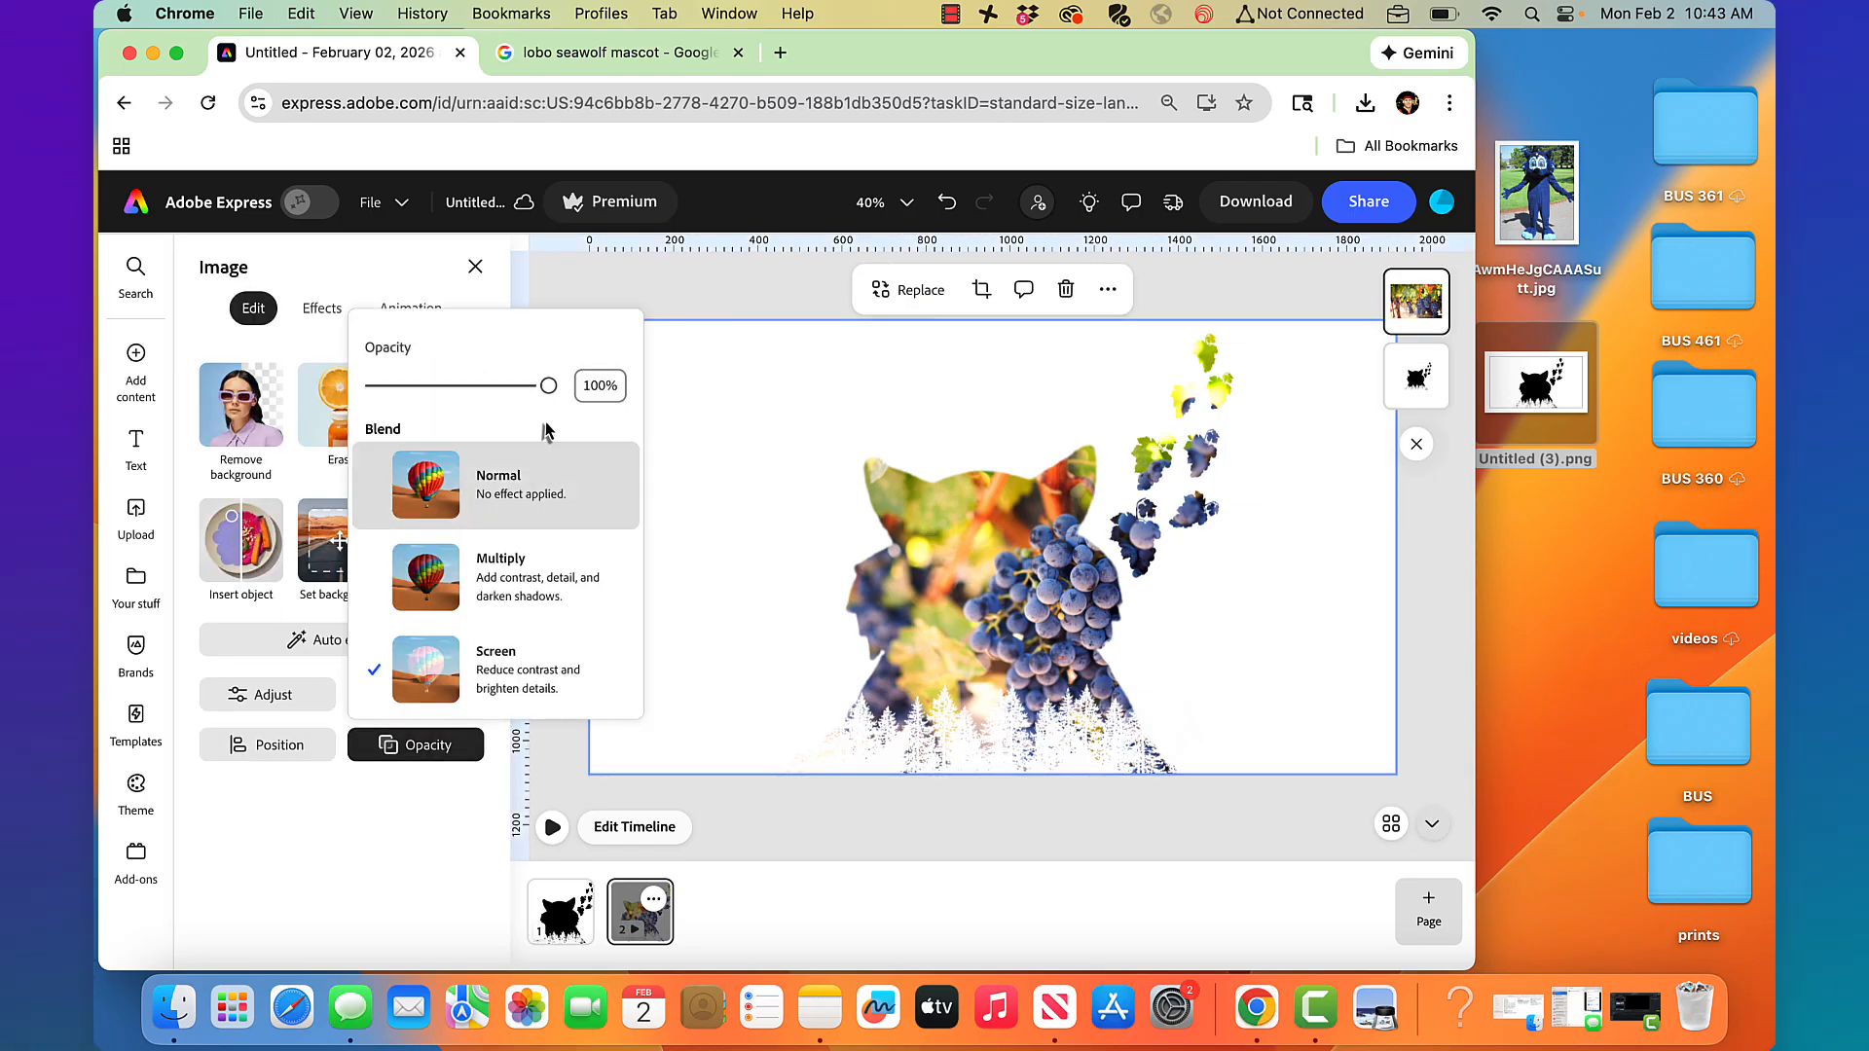
mouse_move(553, 385)
left_mouse_down()
mouse_move(324, 394)
mouse_move(549, 385)
left_mouse_up()
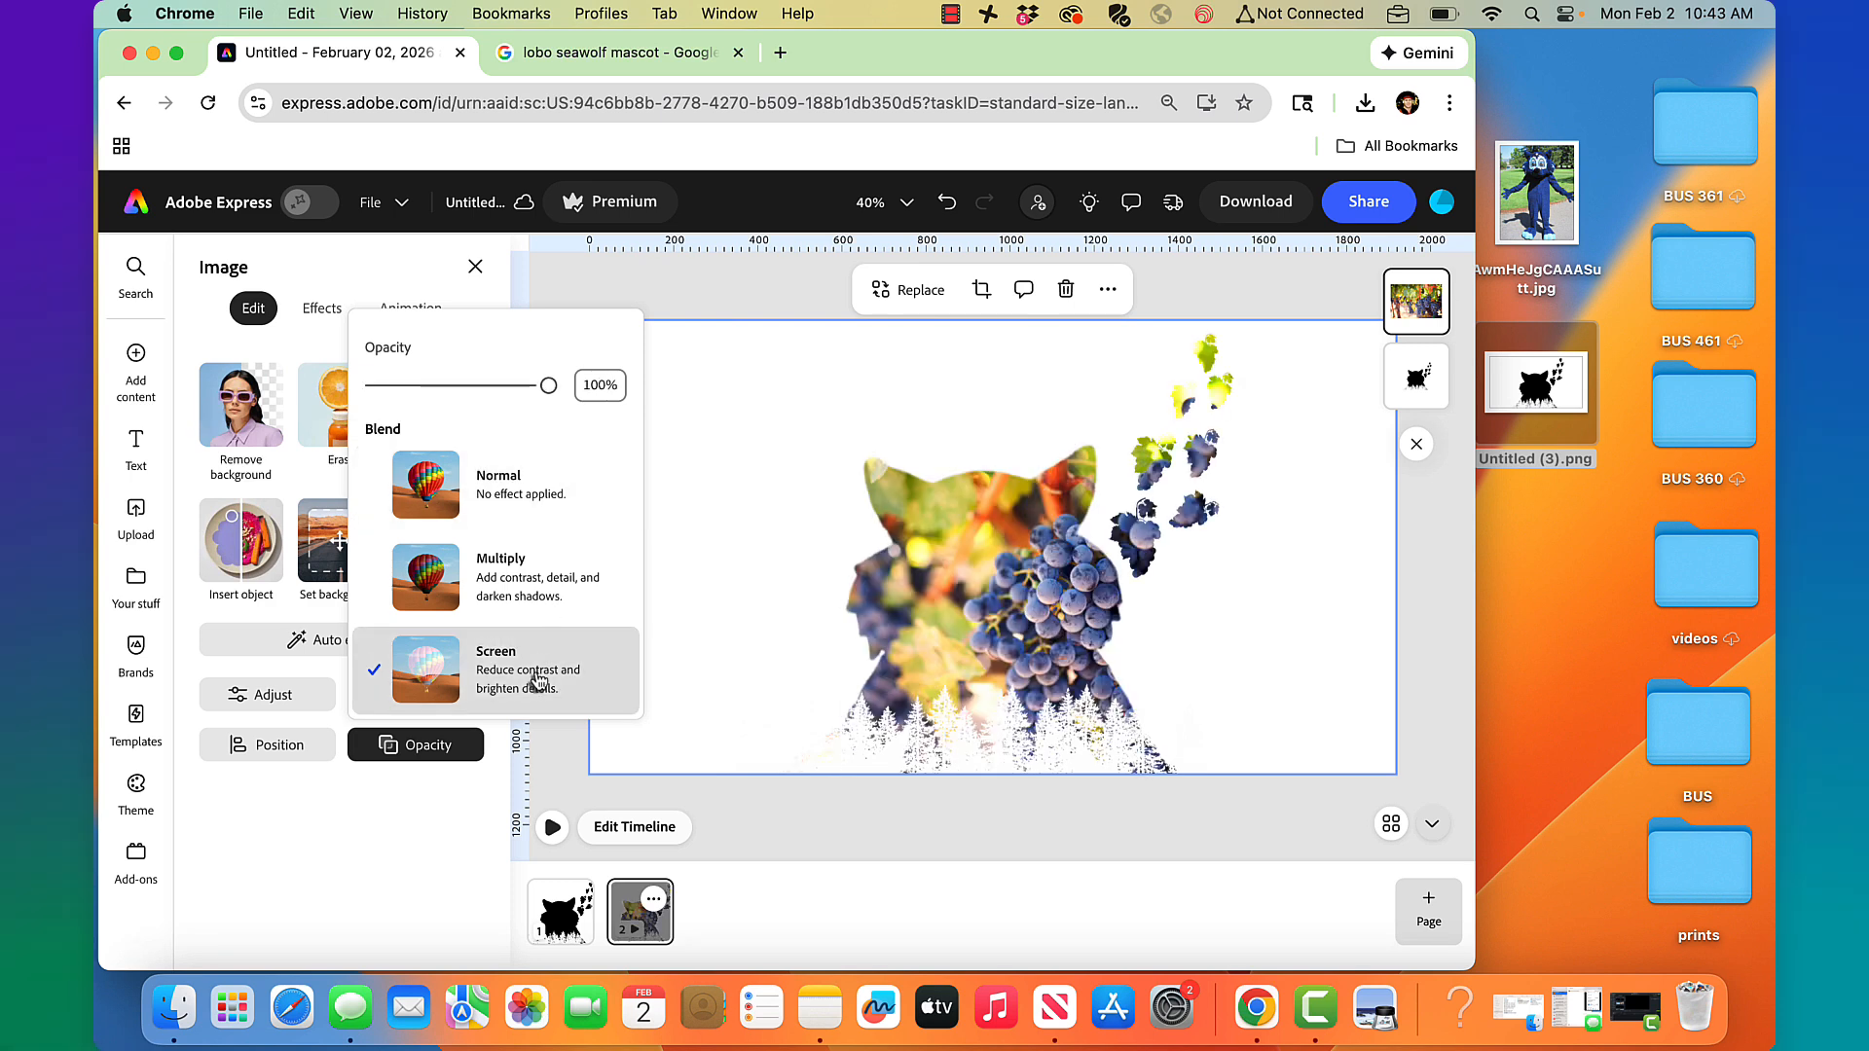
left_click(742, 288)
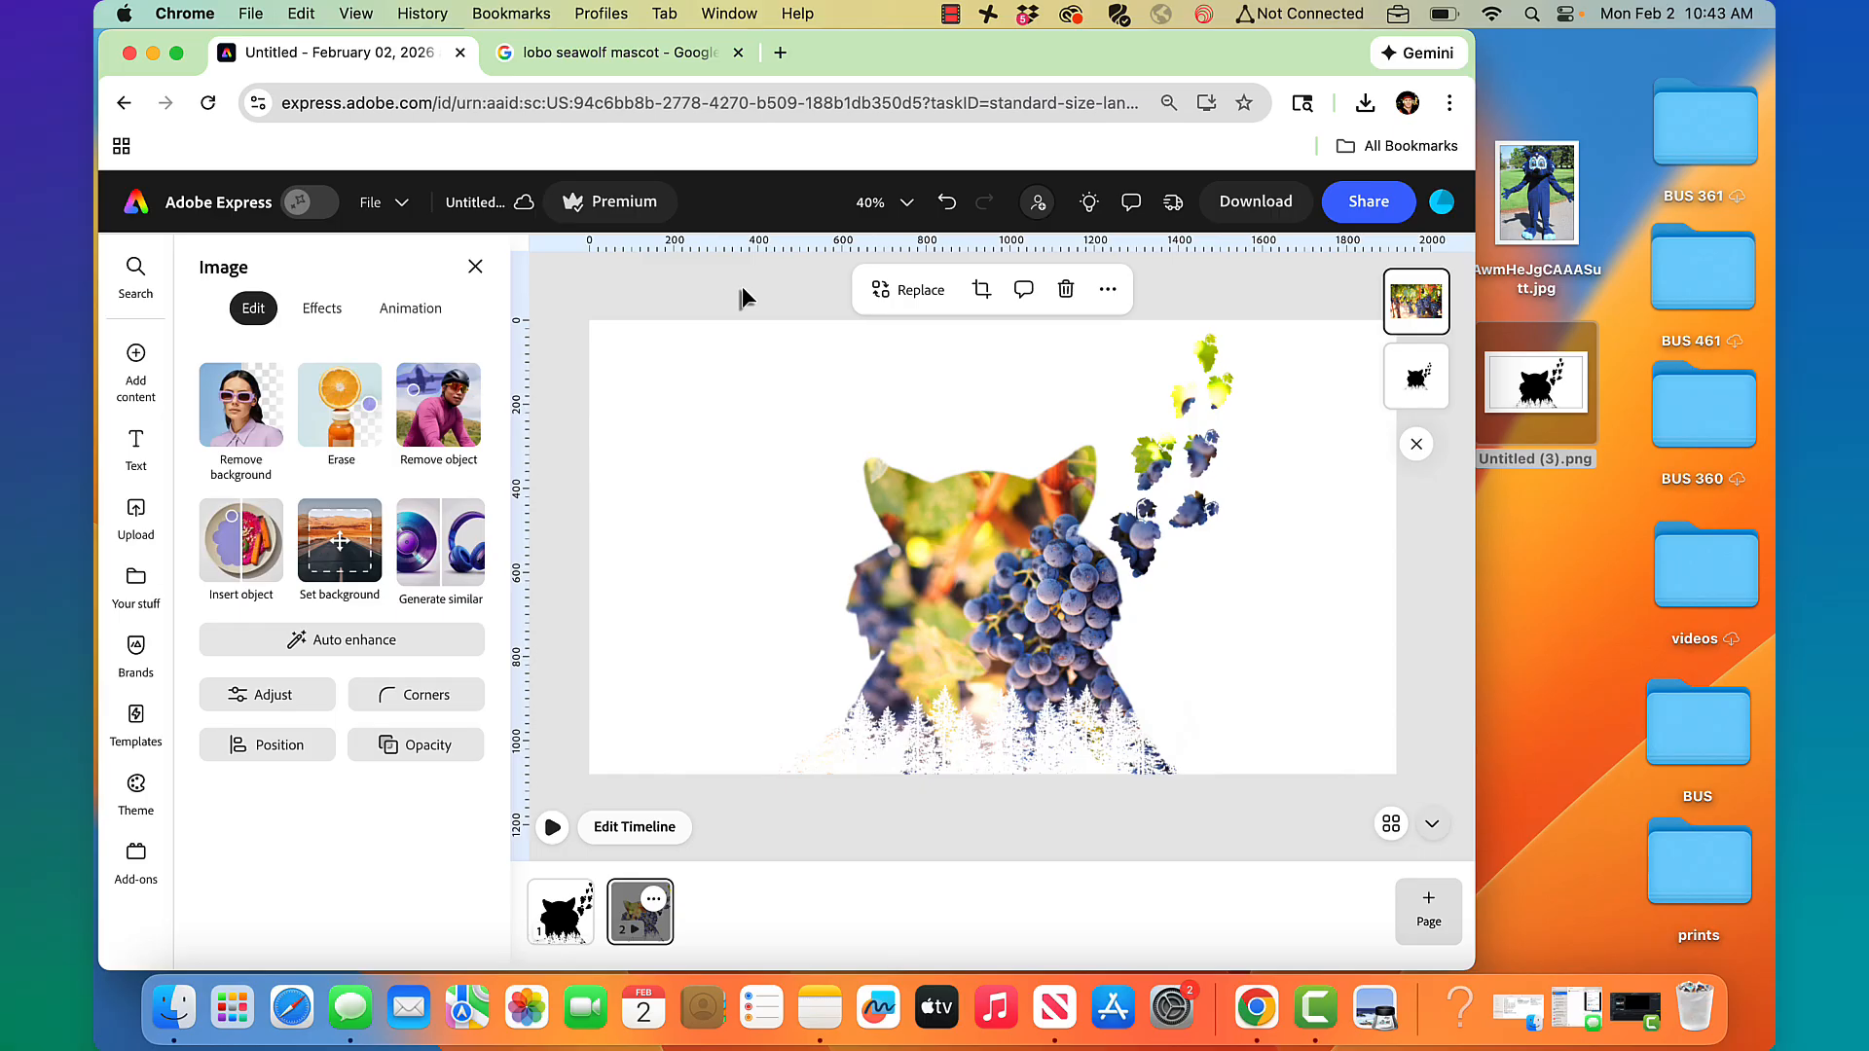
- Play the second page's animation, including from the start of its timeline
left_click(552, 827)
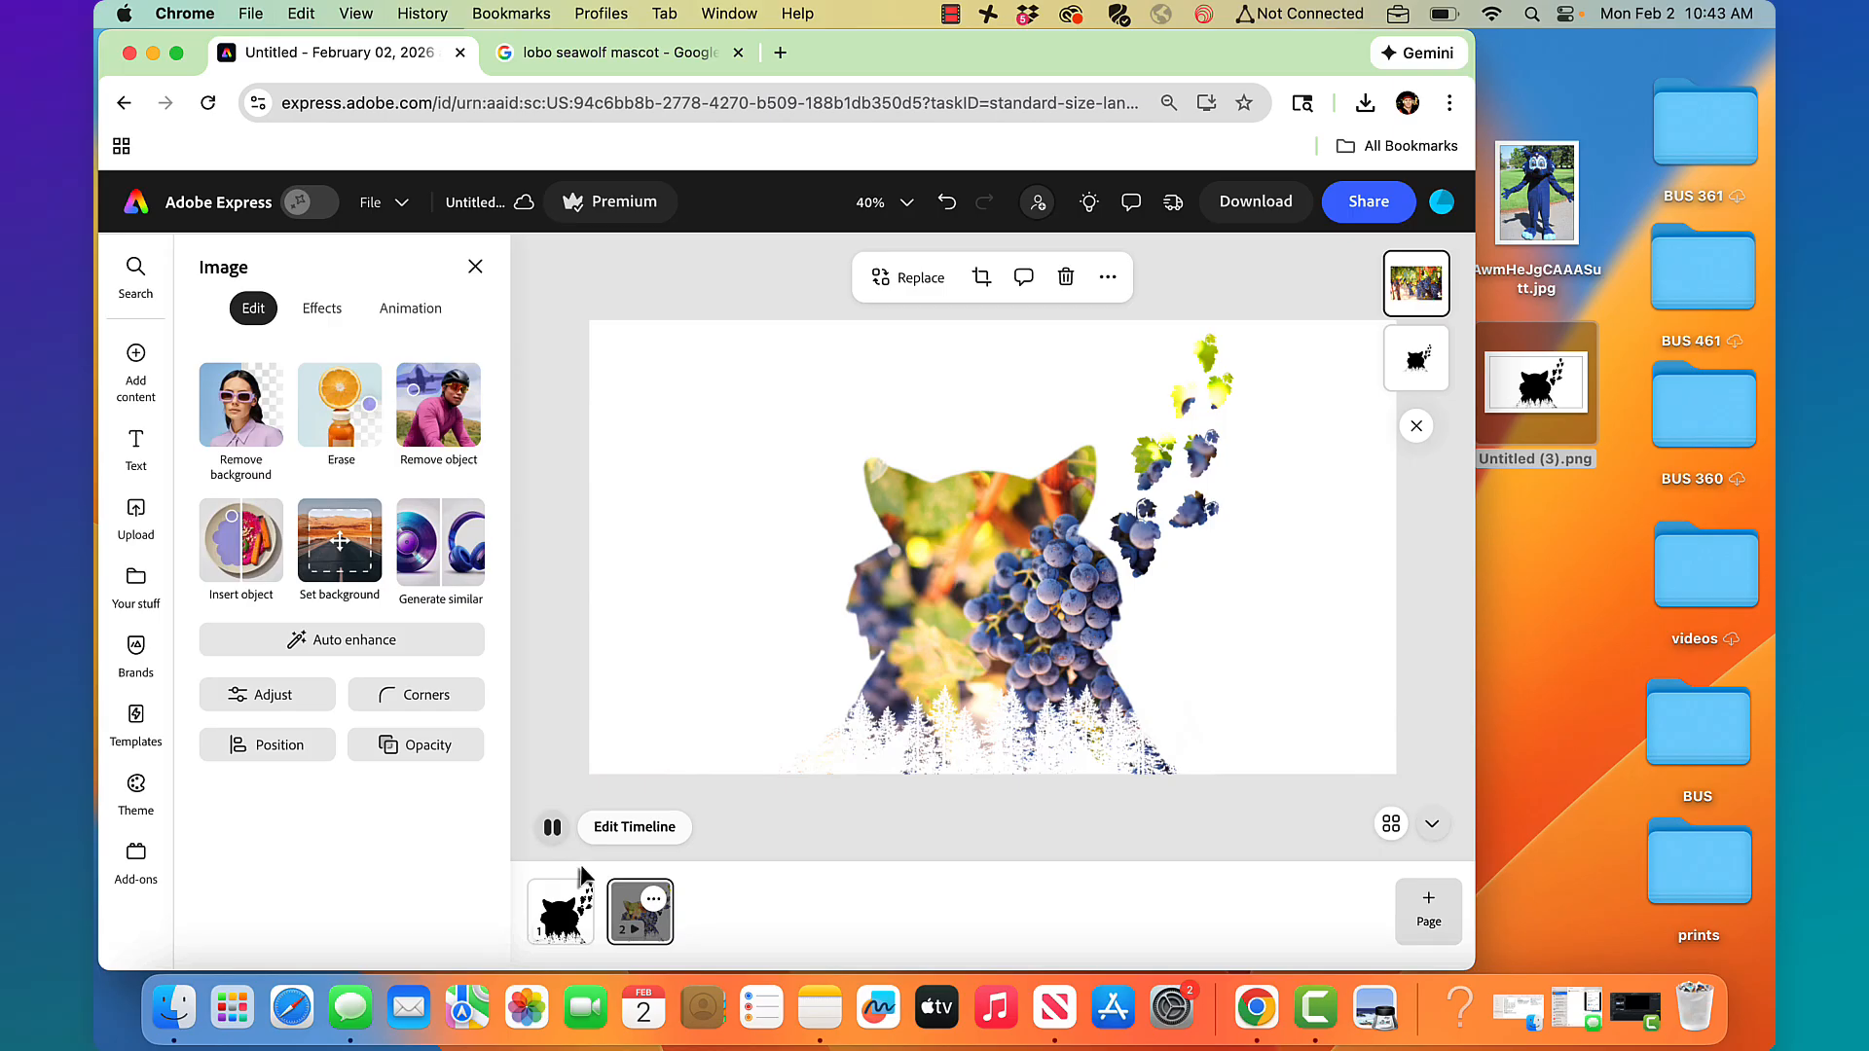
left_click(626, 922)
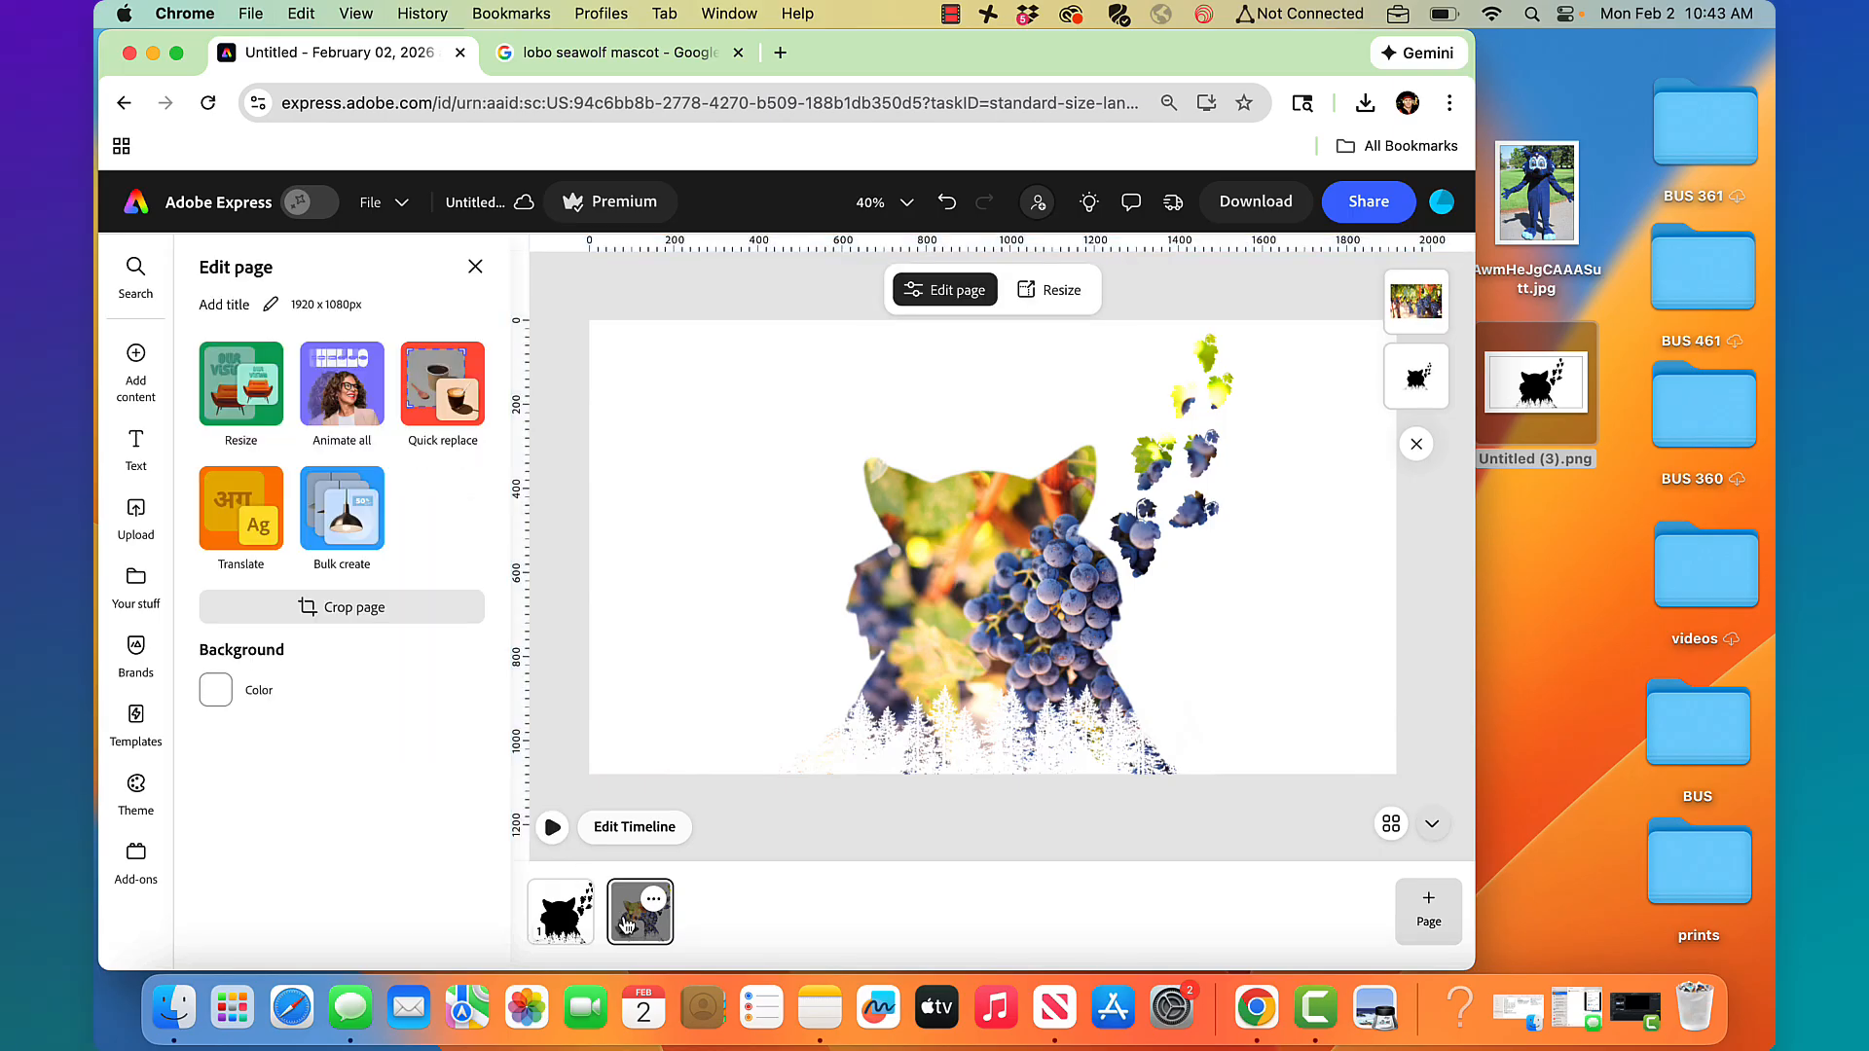
left_click(646, 827)
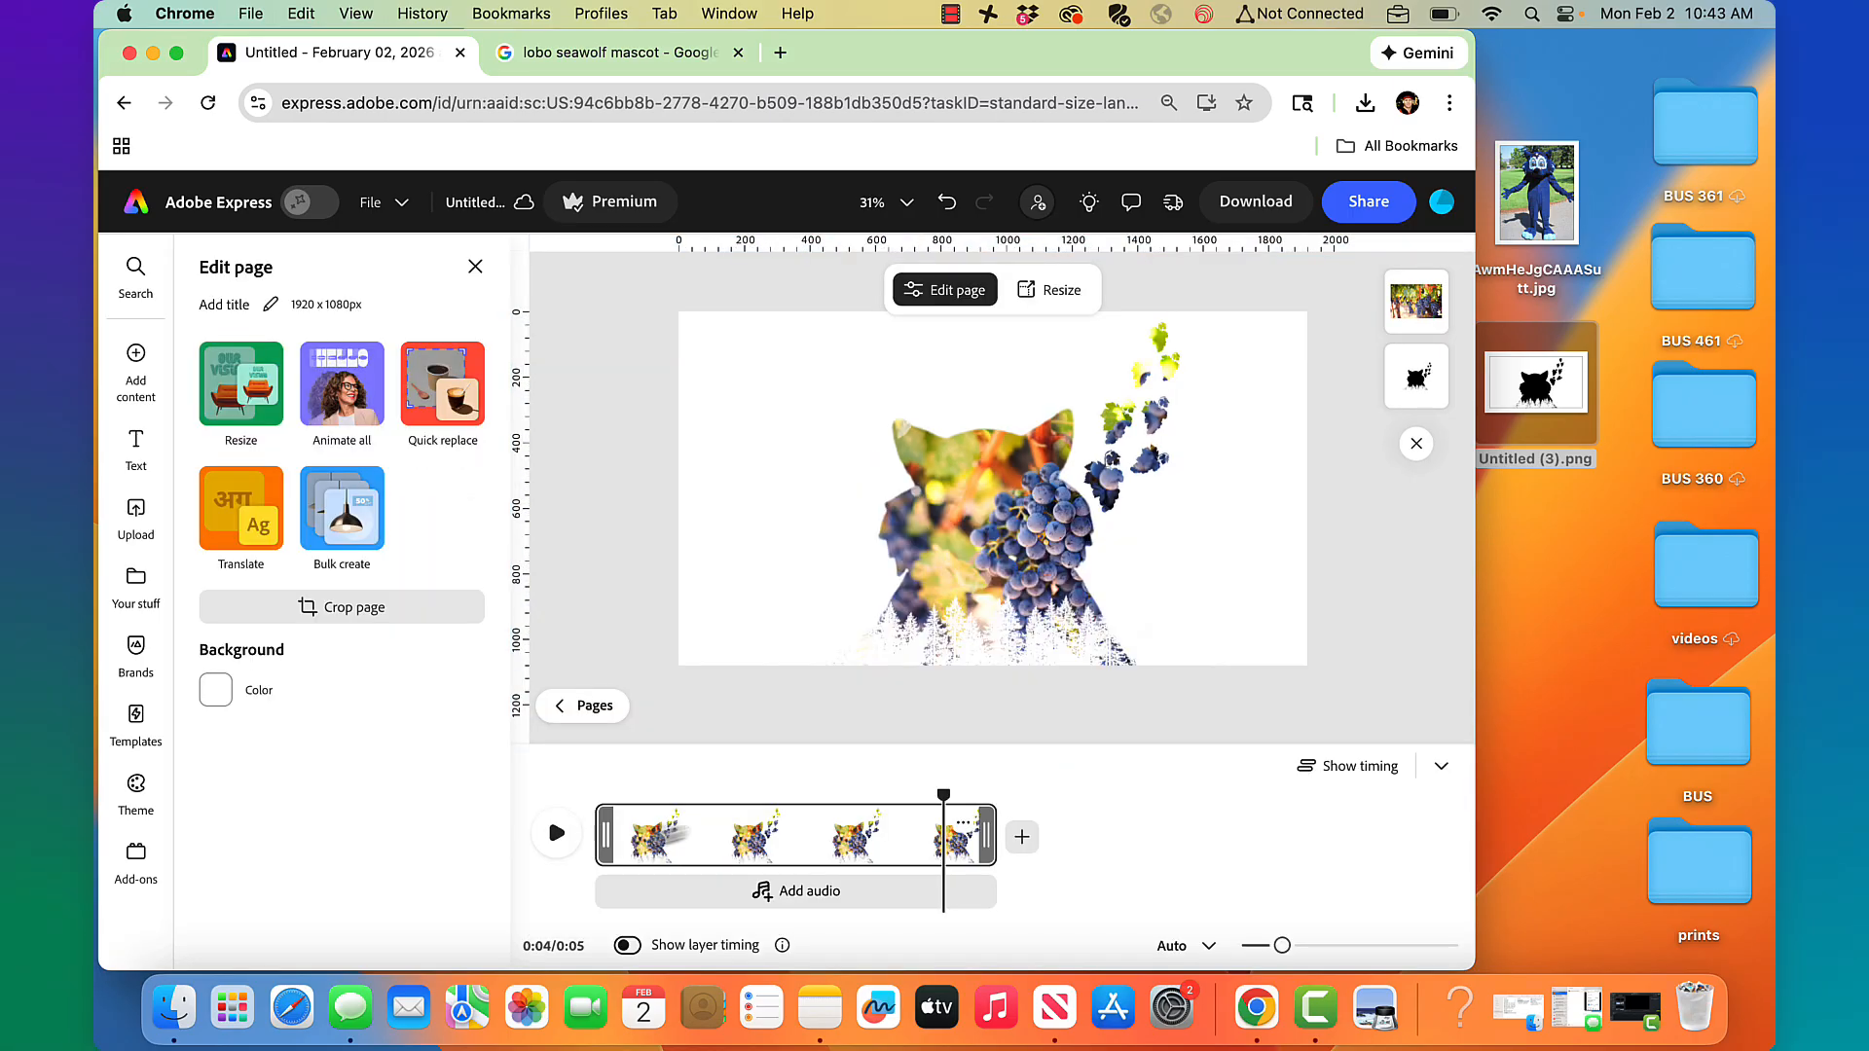
left_click_drag(943, 795, 588, 819)
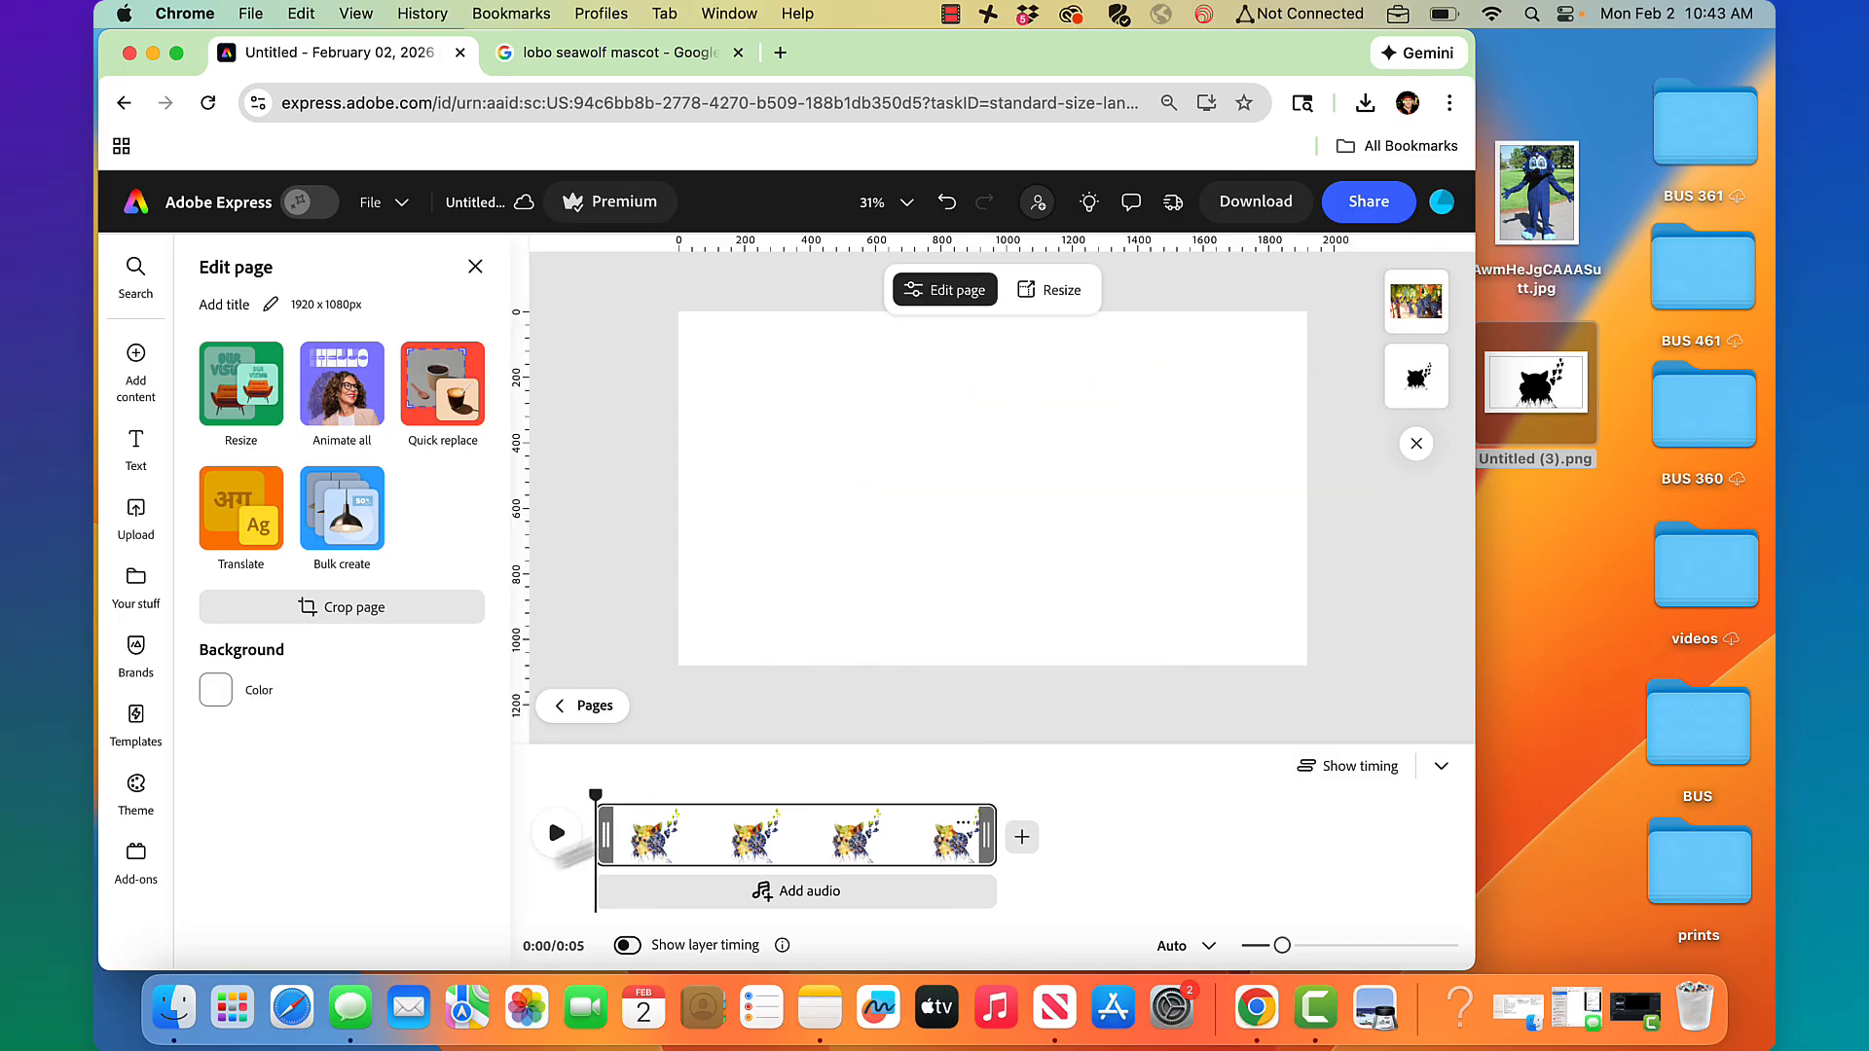
left_click(557, 849)
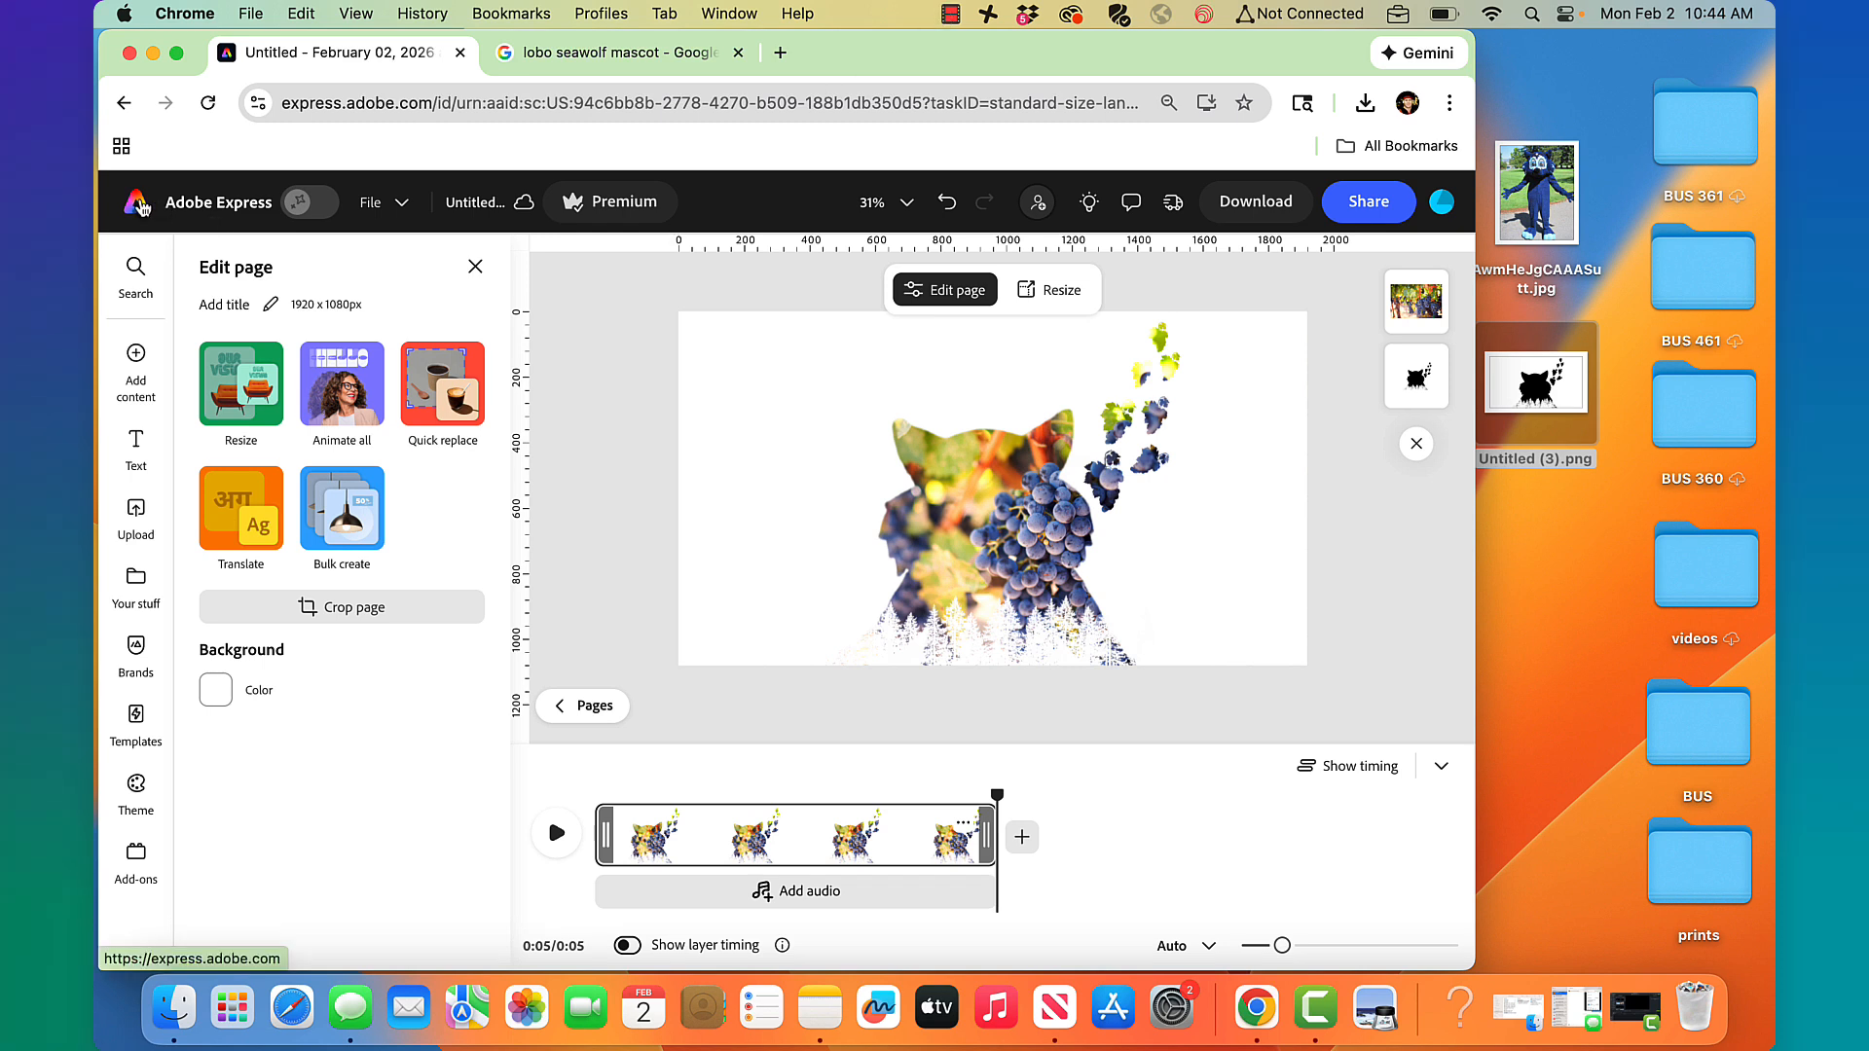
- Create a new blank 16:9 Landscape file from the home page and dismiss the template suggestions
left_click(141, 207)
left_click(136, 331)
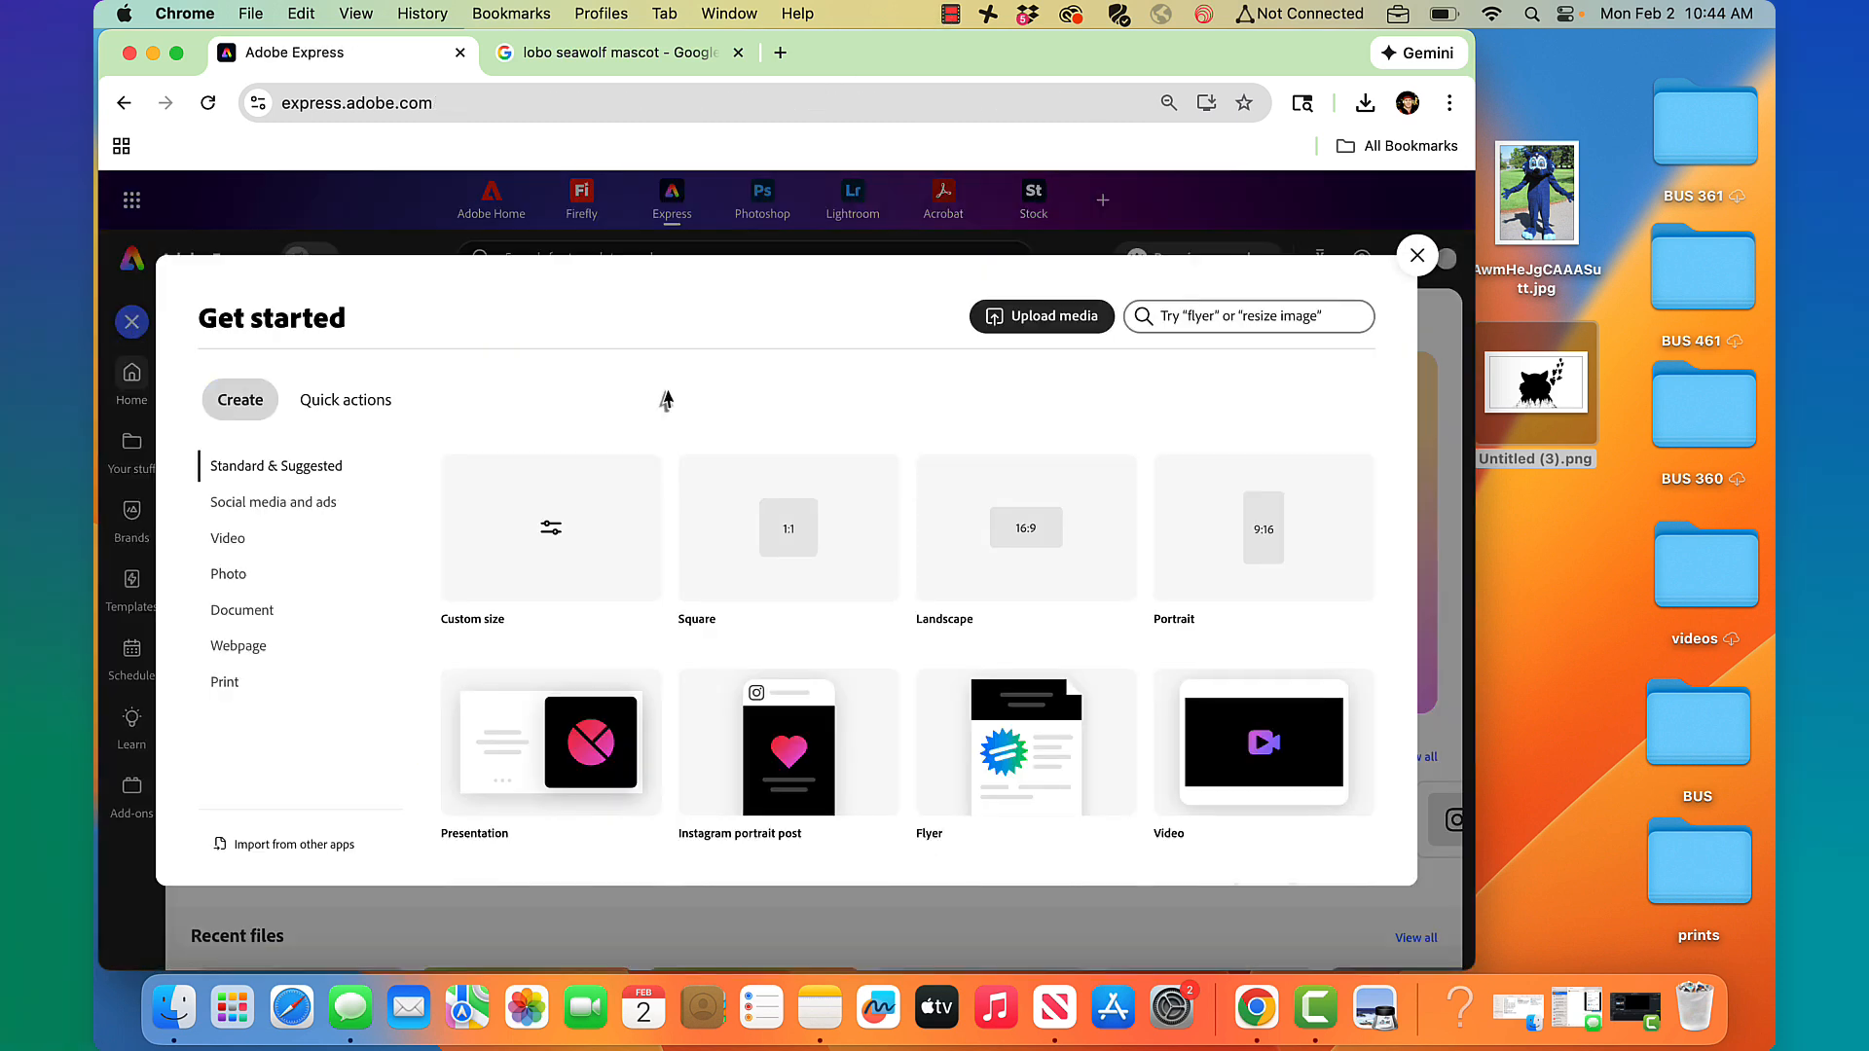
left_click(975, 536)
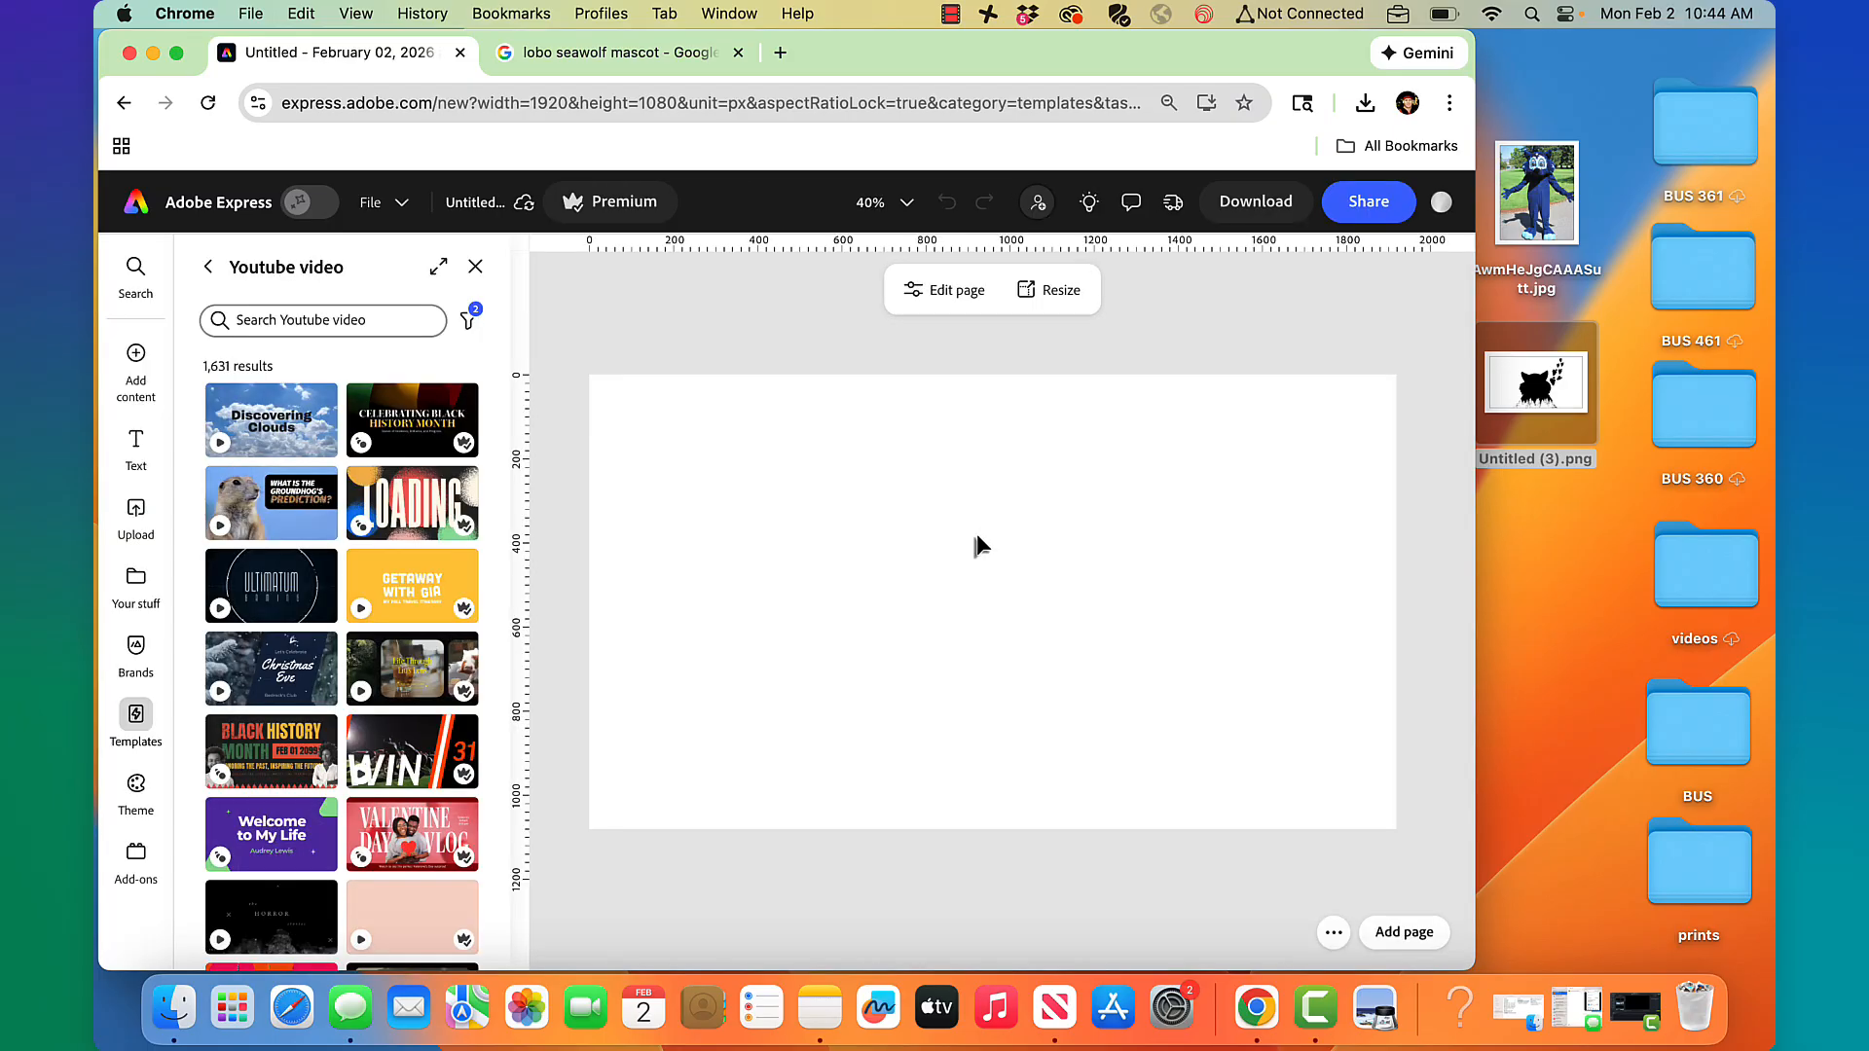
left_click(476, 266)
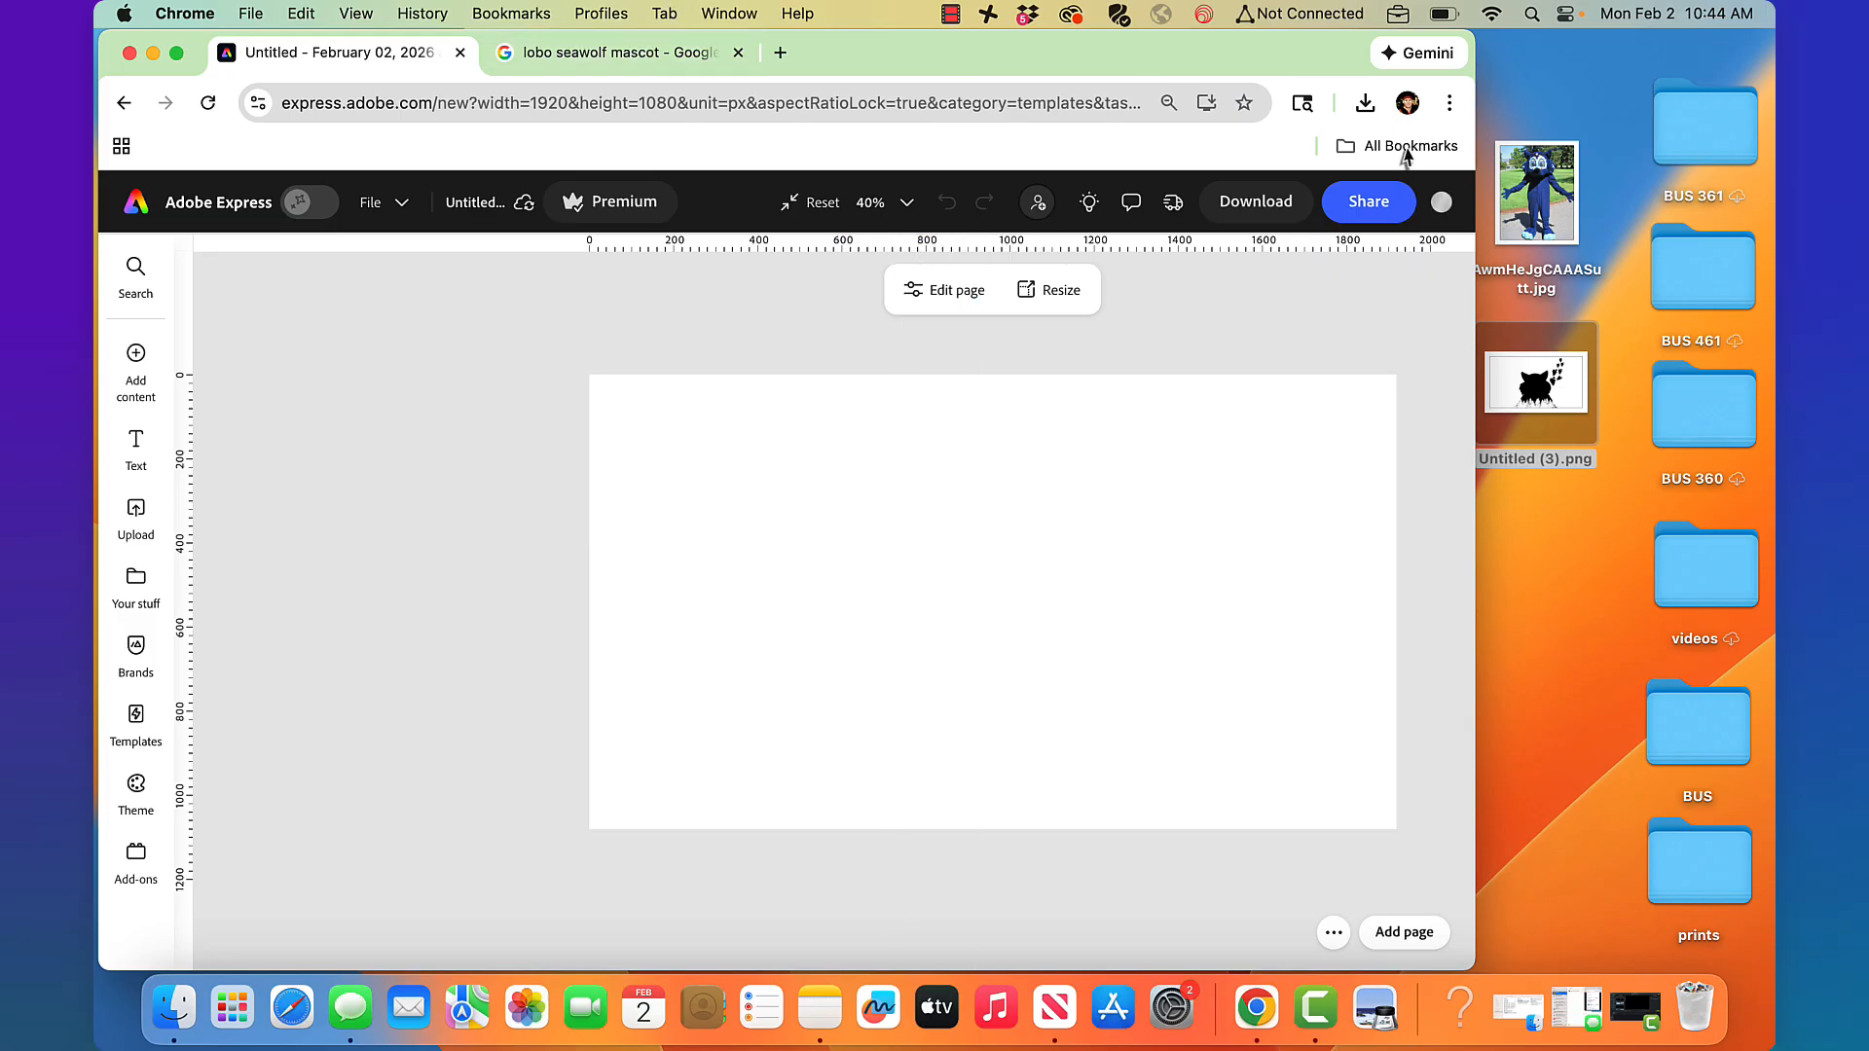
- Save the full-body Lobo mascot photo from the Google image results to the desktop and add it to the blank page
left_click(689, 64)
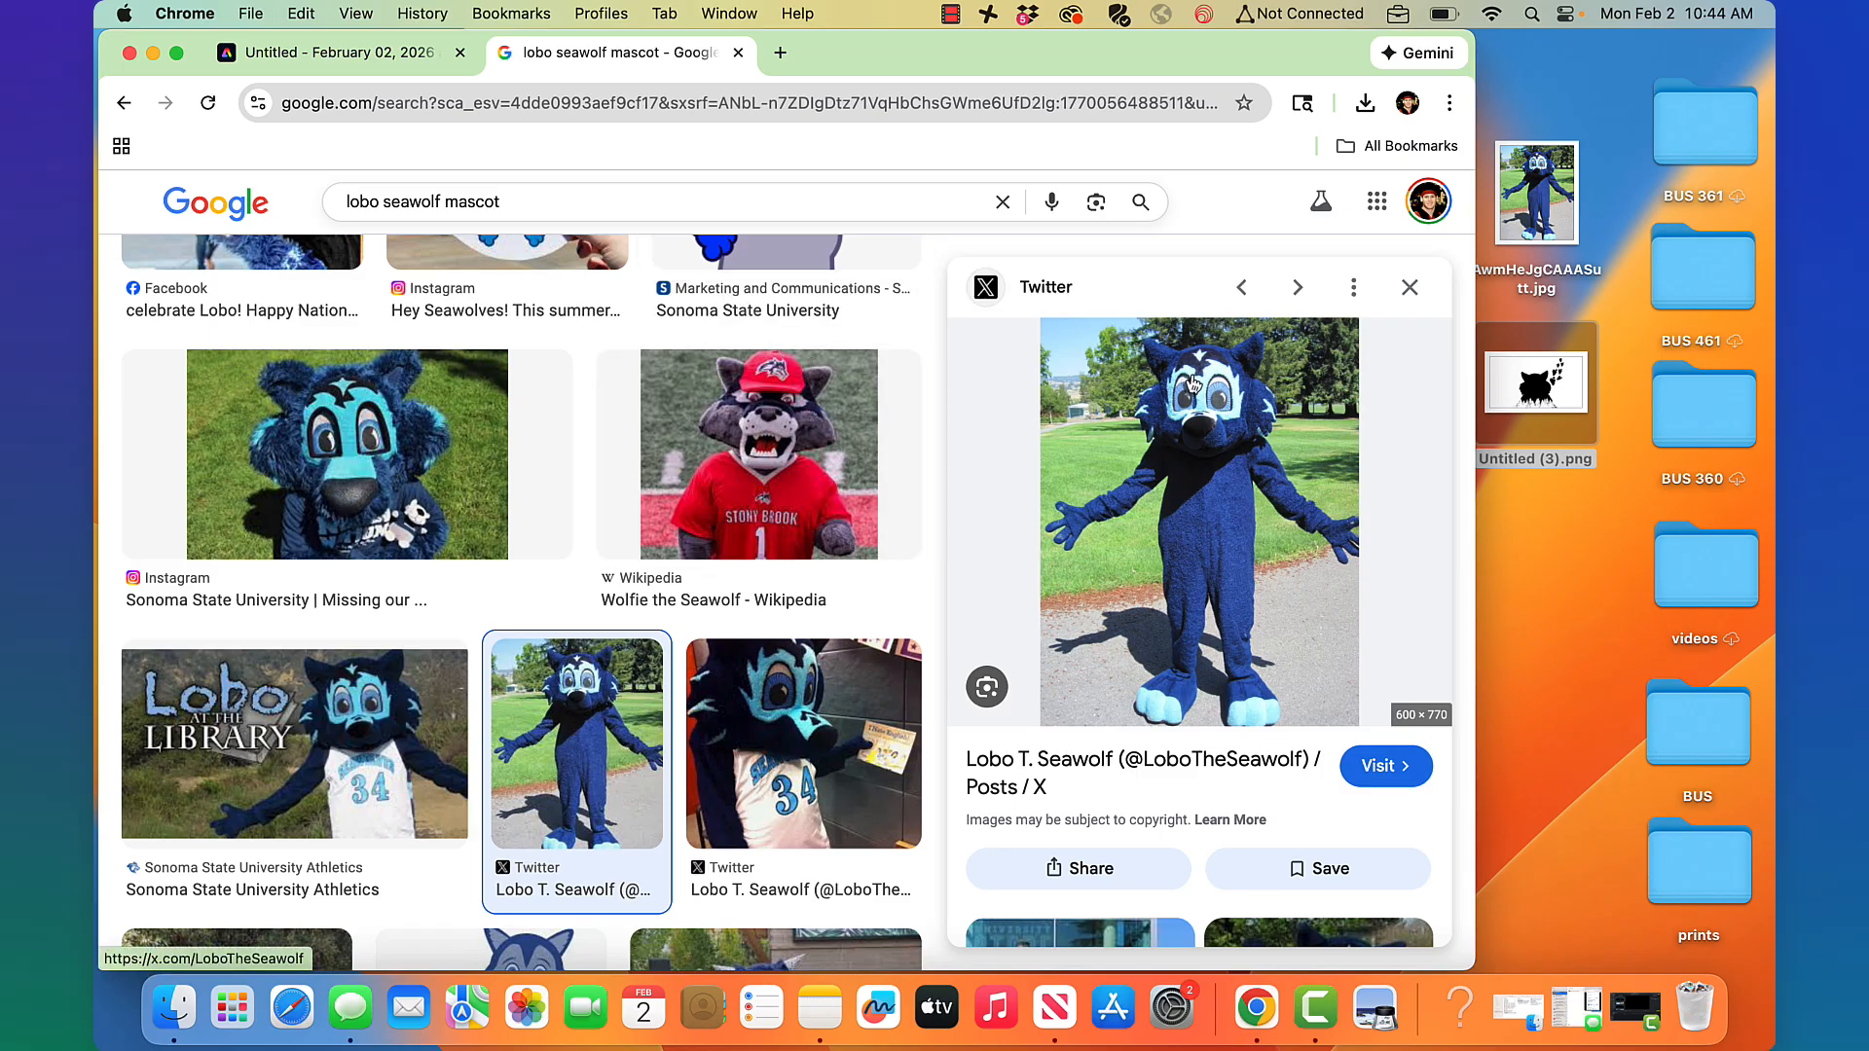
left_click_drag(1197, 516, 1574, 613)
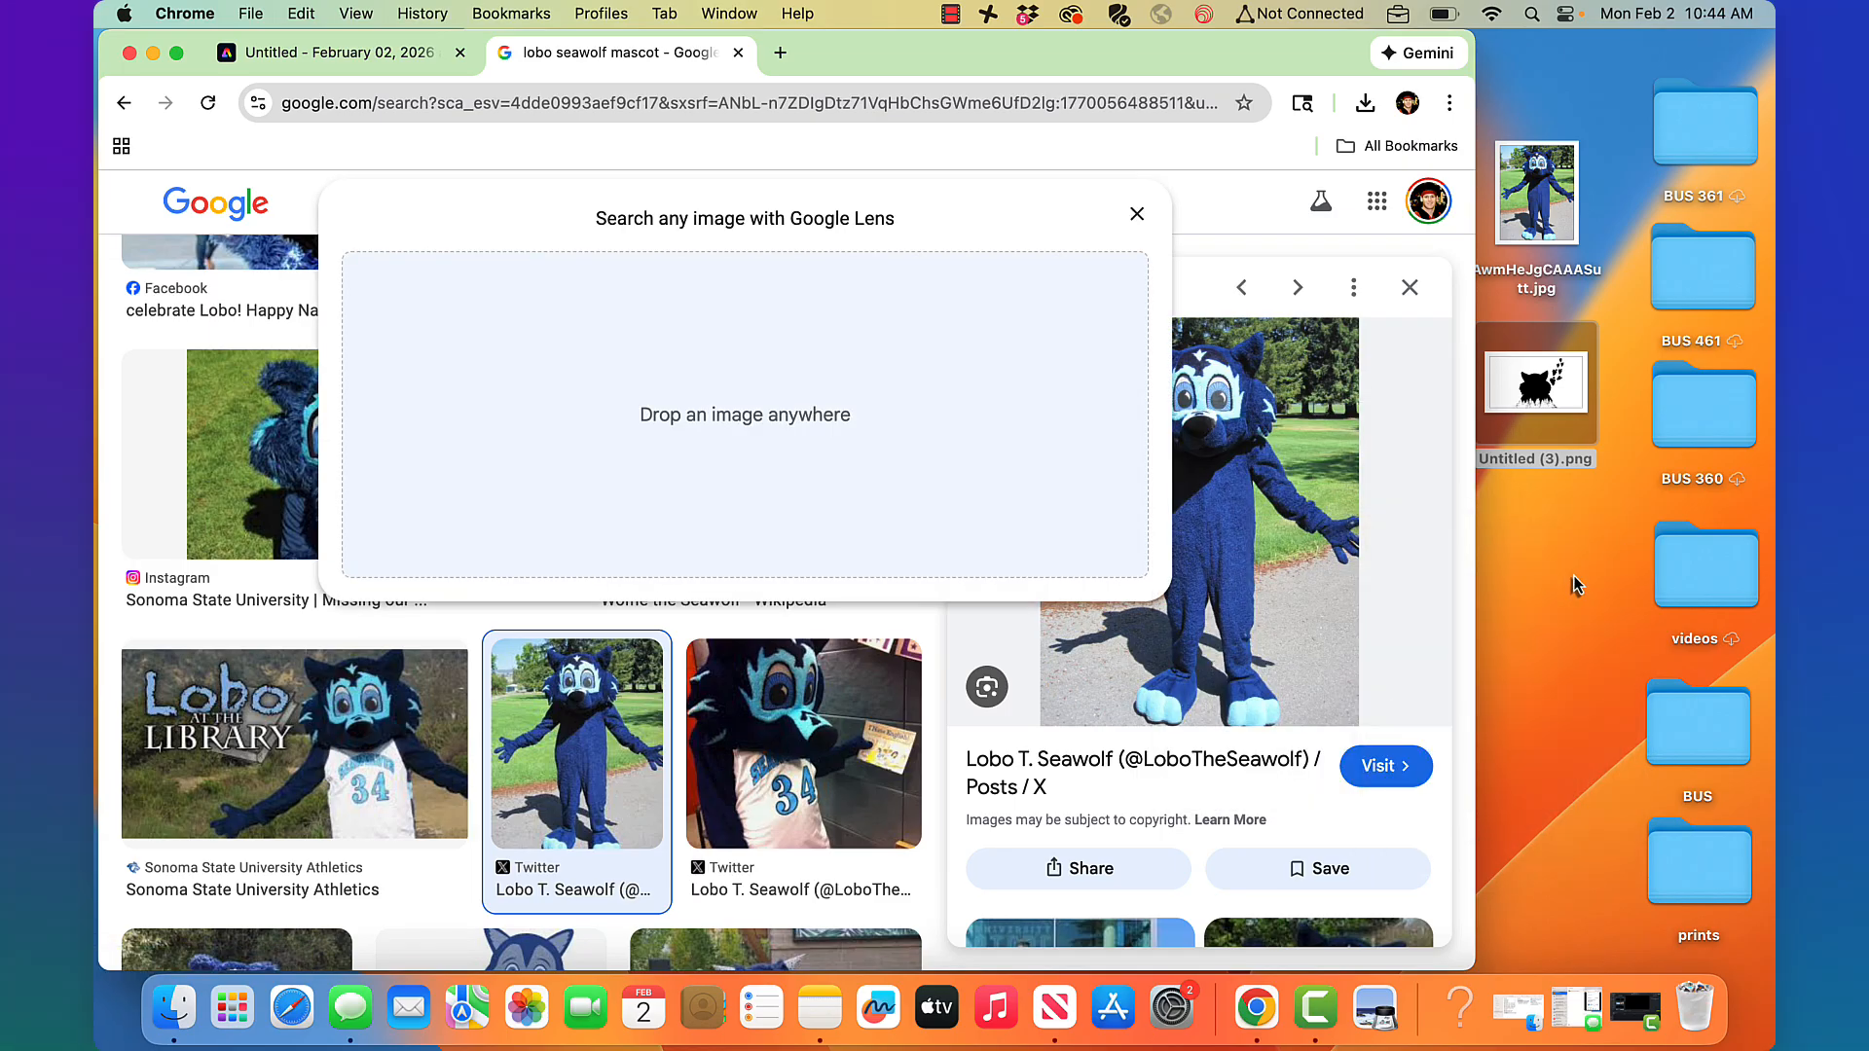
left_click(389, 58)
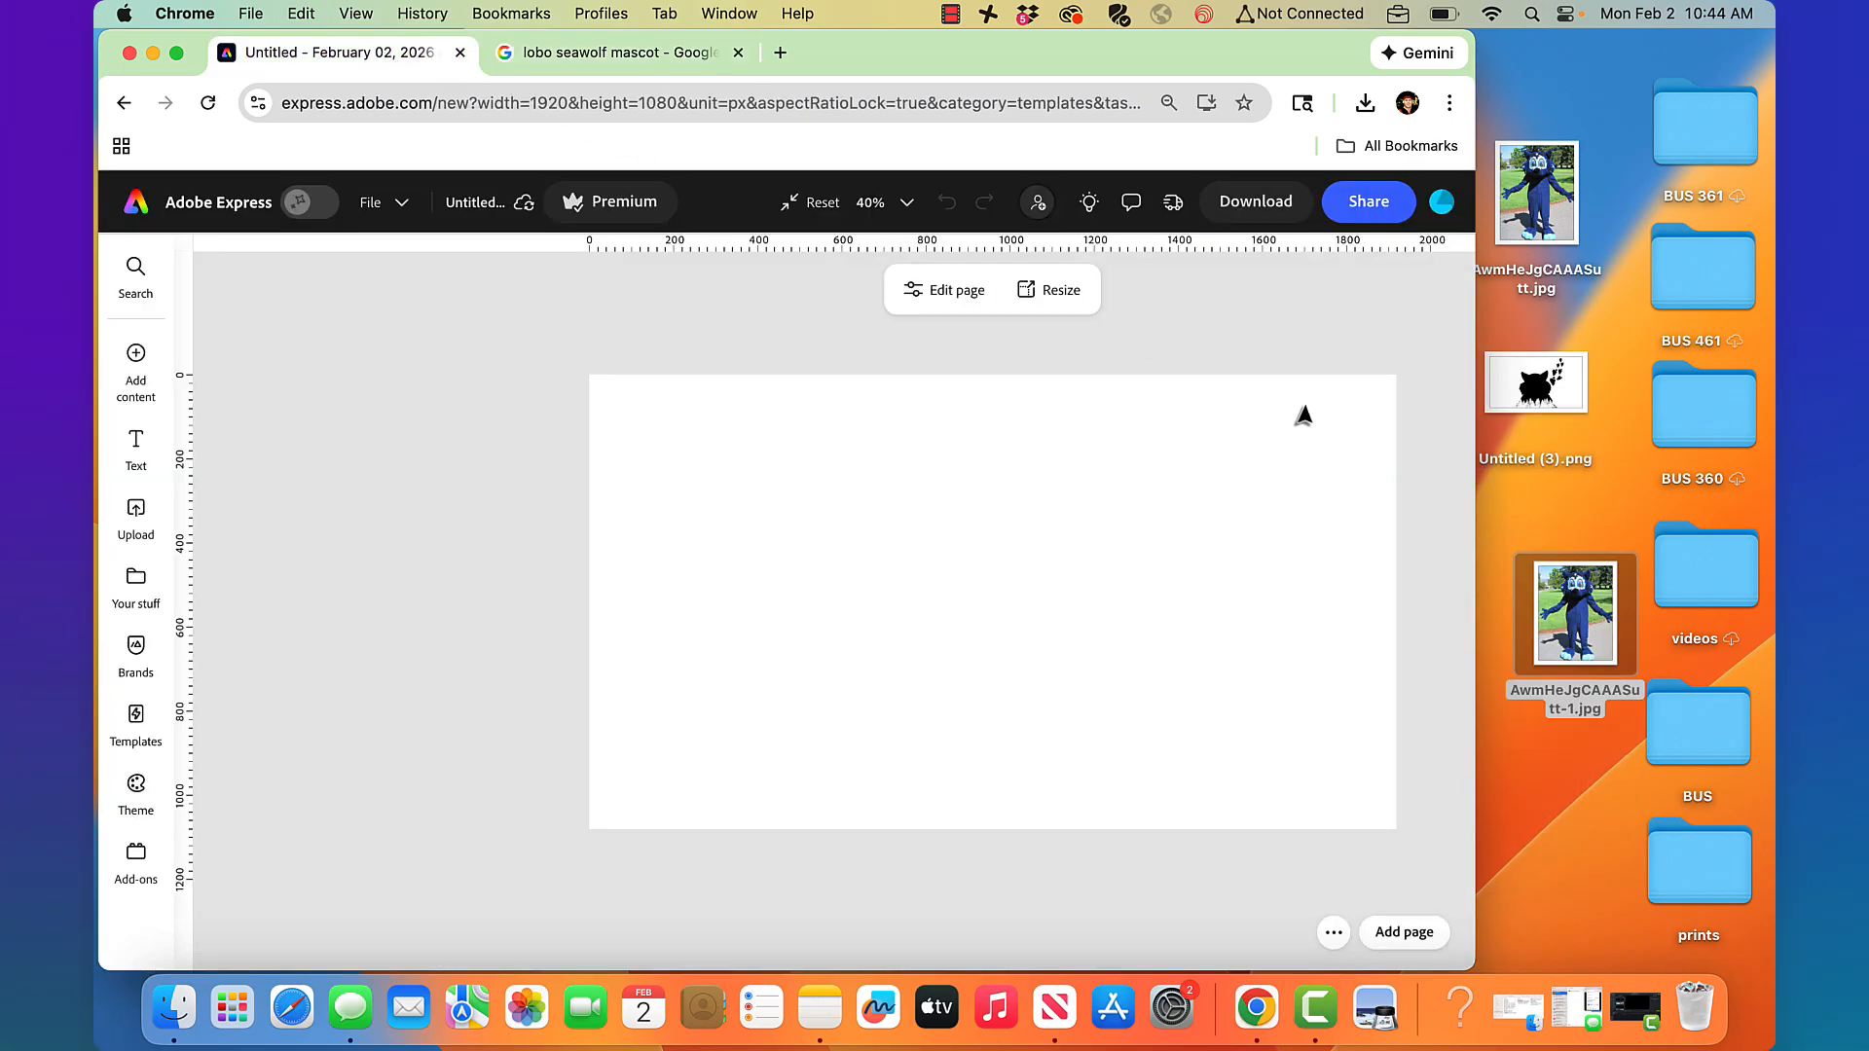
left_click_drag(1538, 587, 1026, 555)
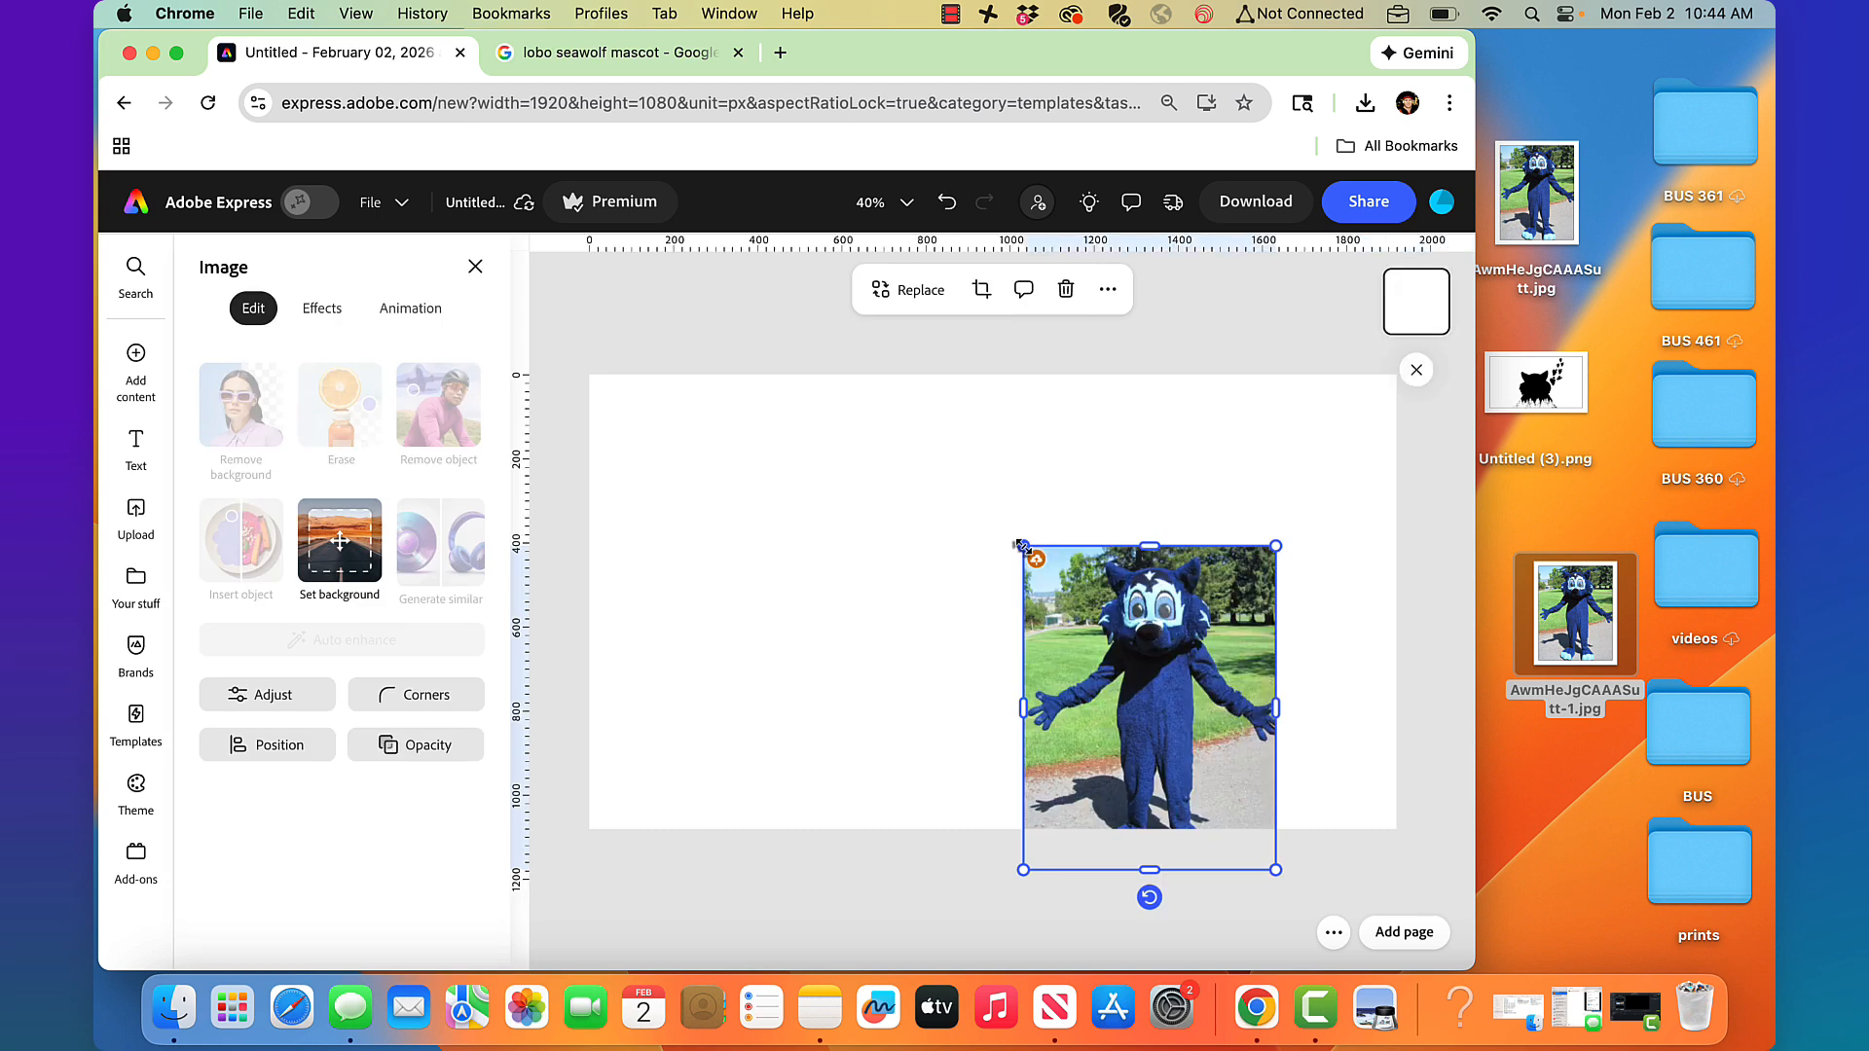
- Enlarge the mascot photo and position it so the head and shoulders fill the lower middle of the page
left_click_drag(1158, 675, 1002, 628)
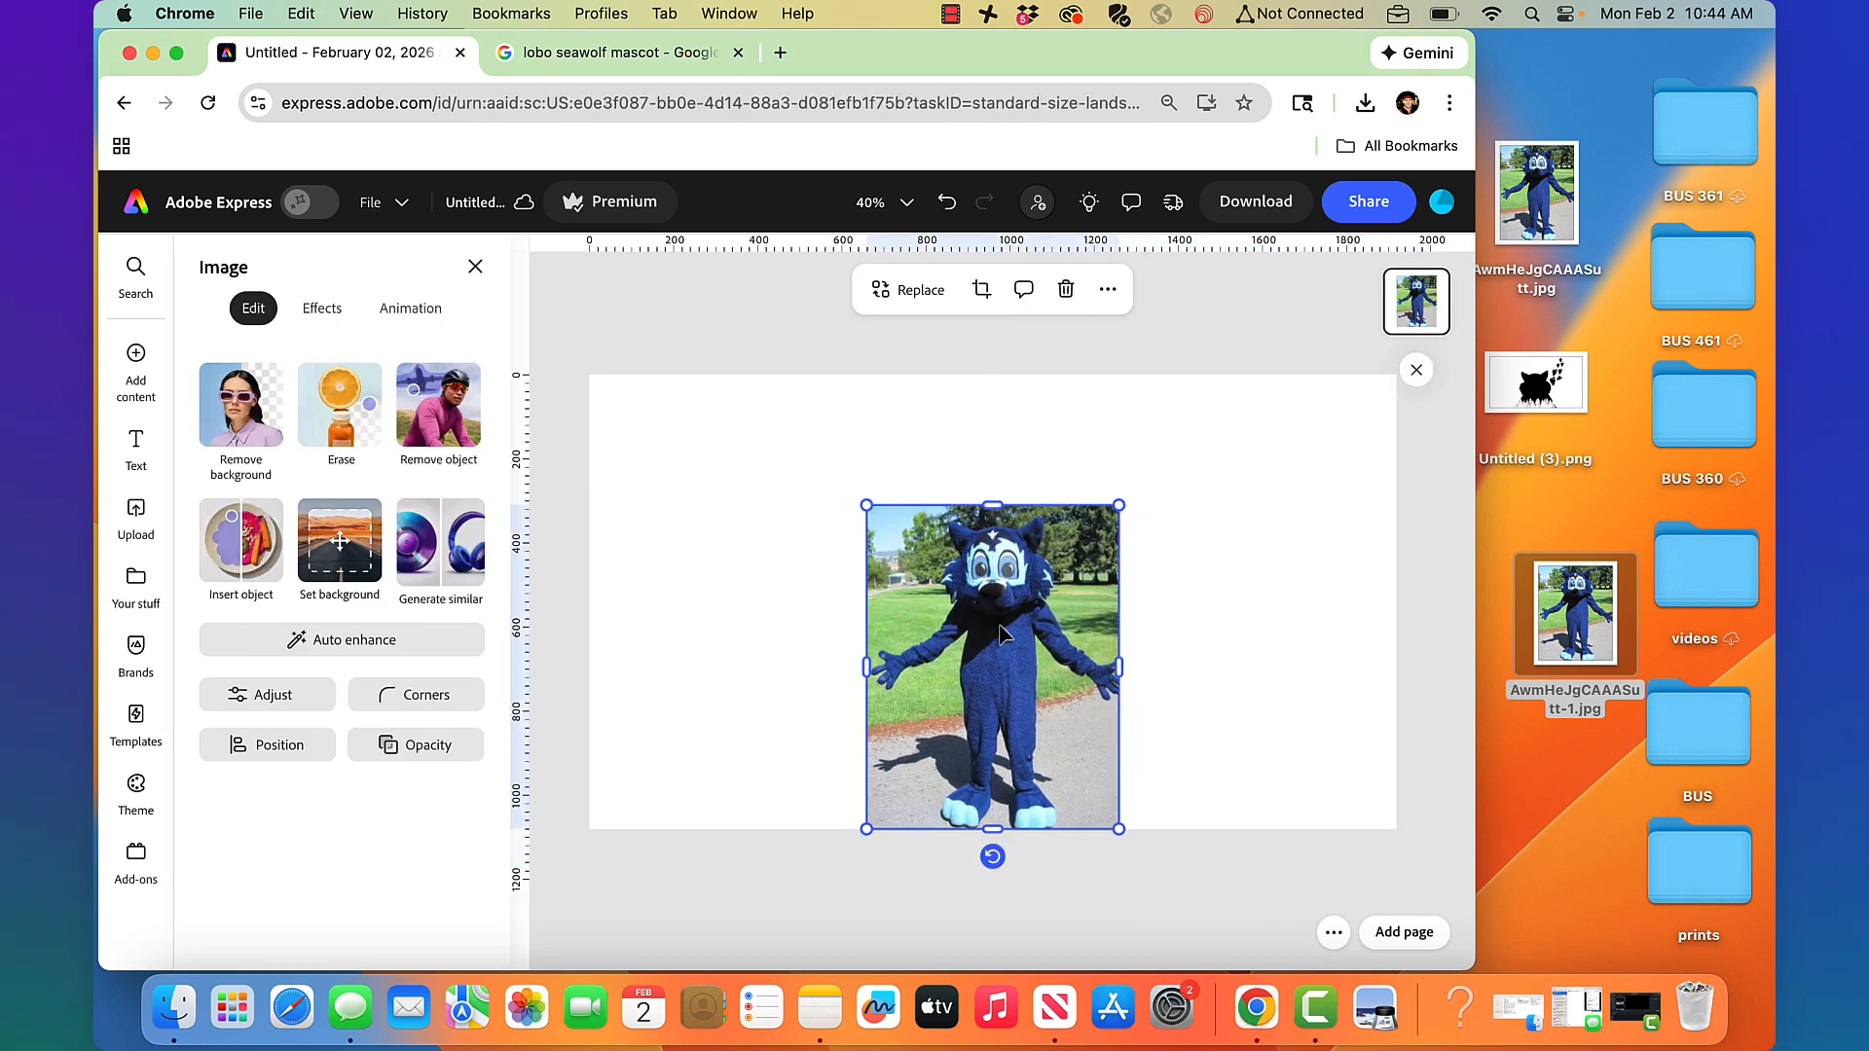
left_click_drag(1115, 825, 1334, 1050)
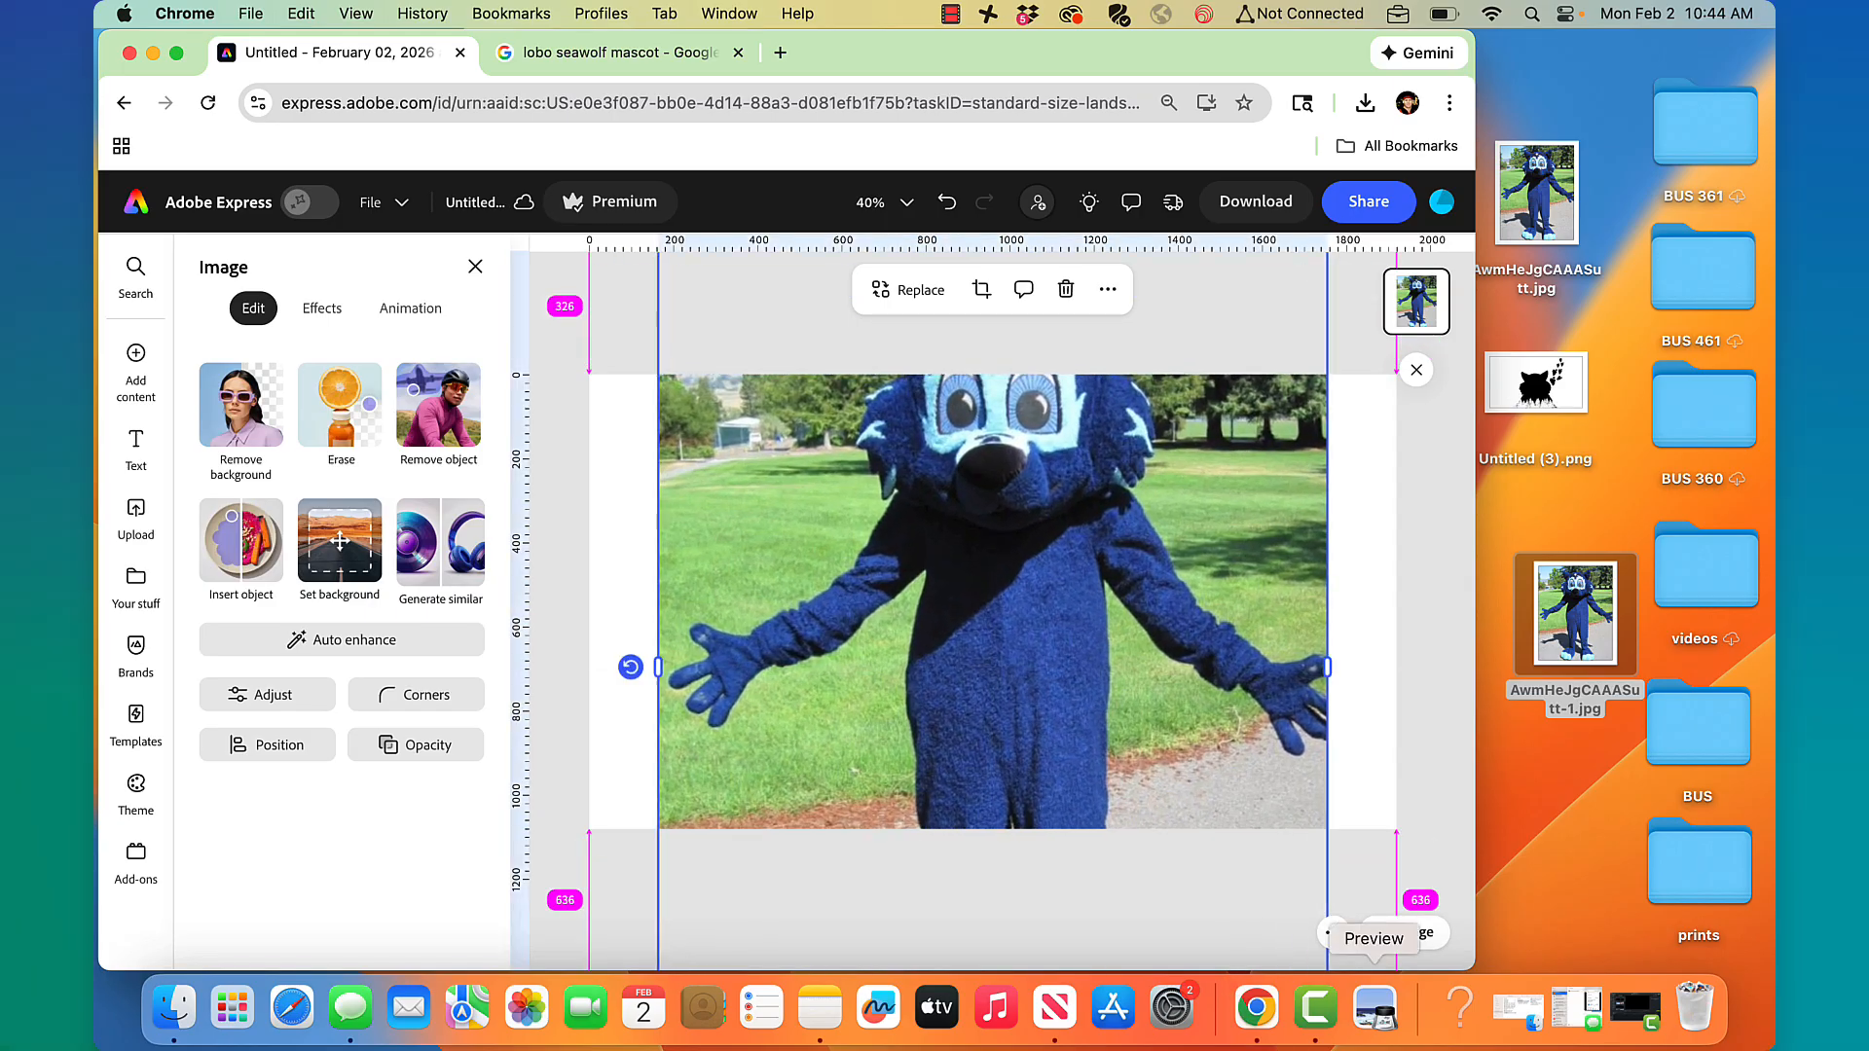
left_click_drag(1034, 557, 1035, 759)
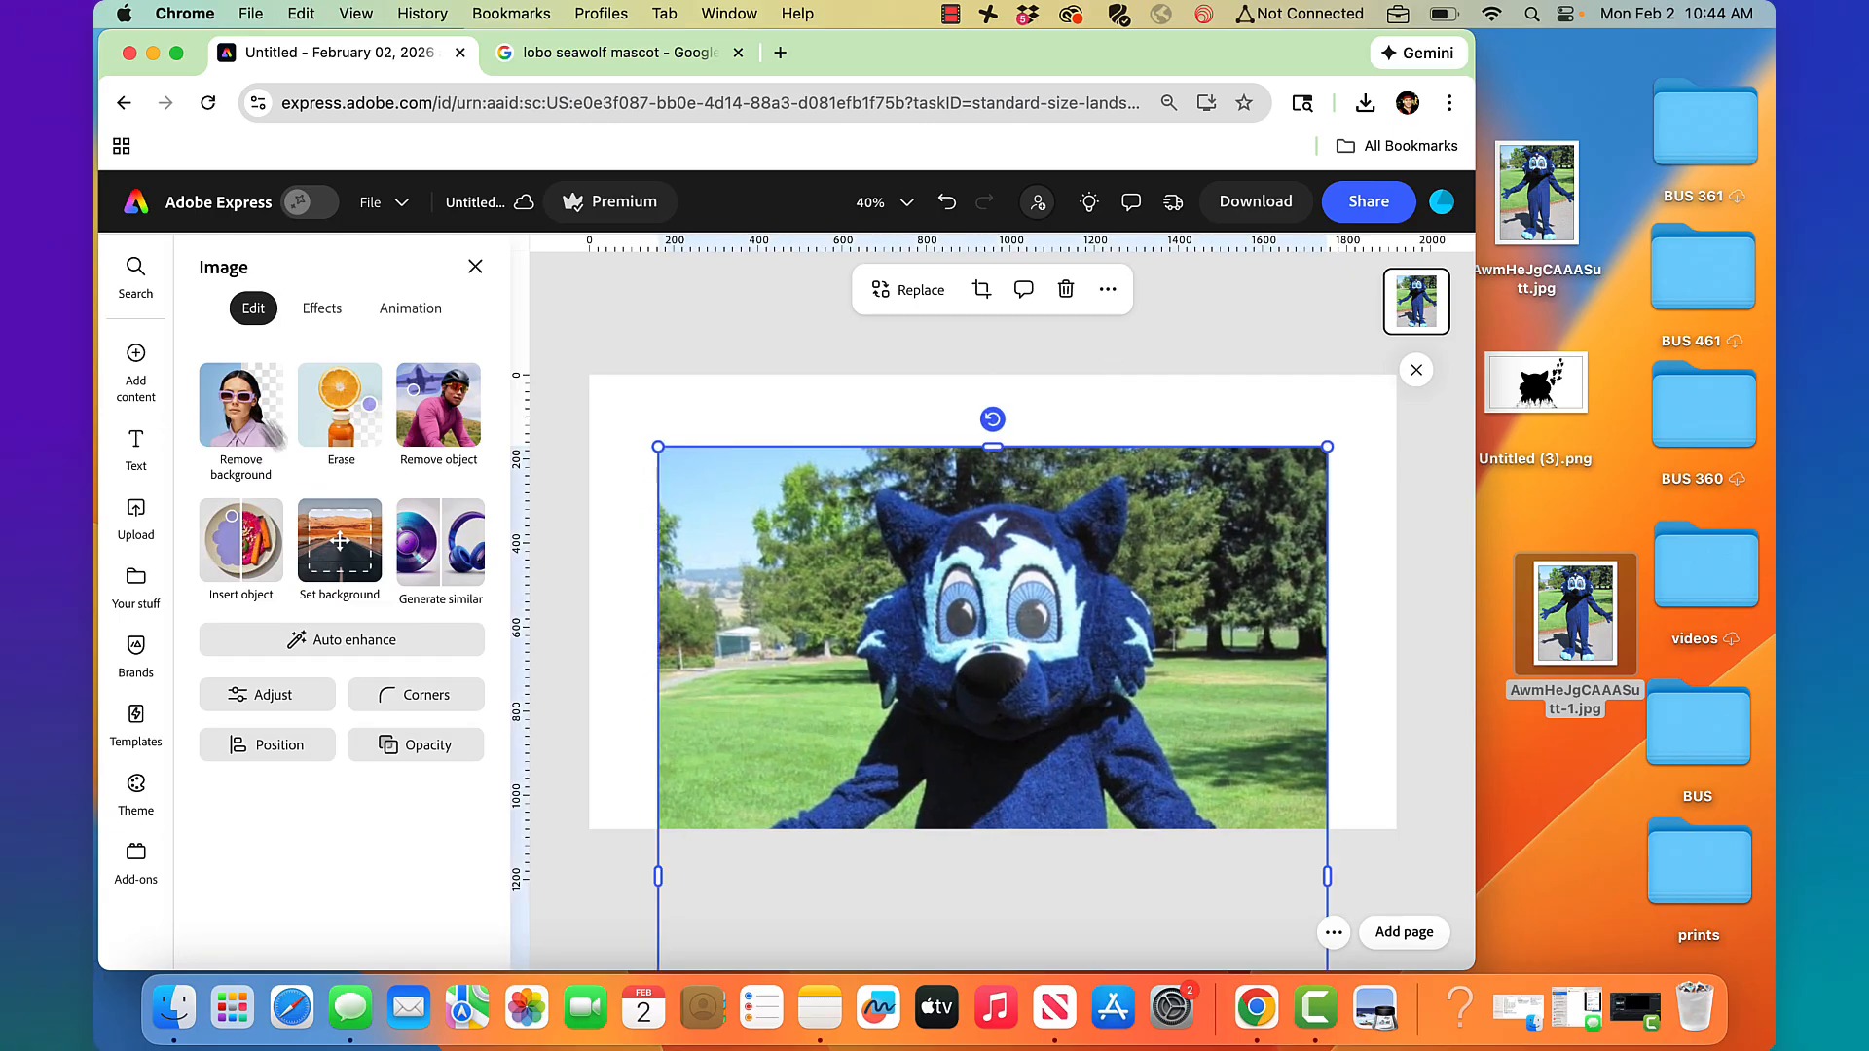
- Remove the mascot photo's background and turn it into a silhouette using Duotone with black shadows and black highlights
left_click(265, 426)
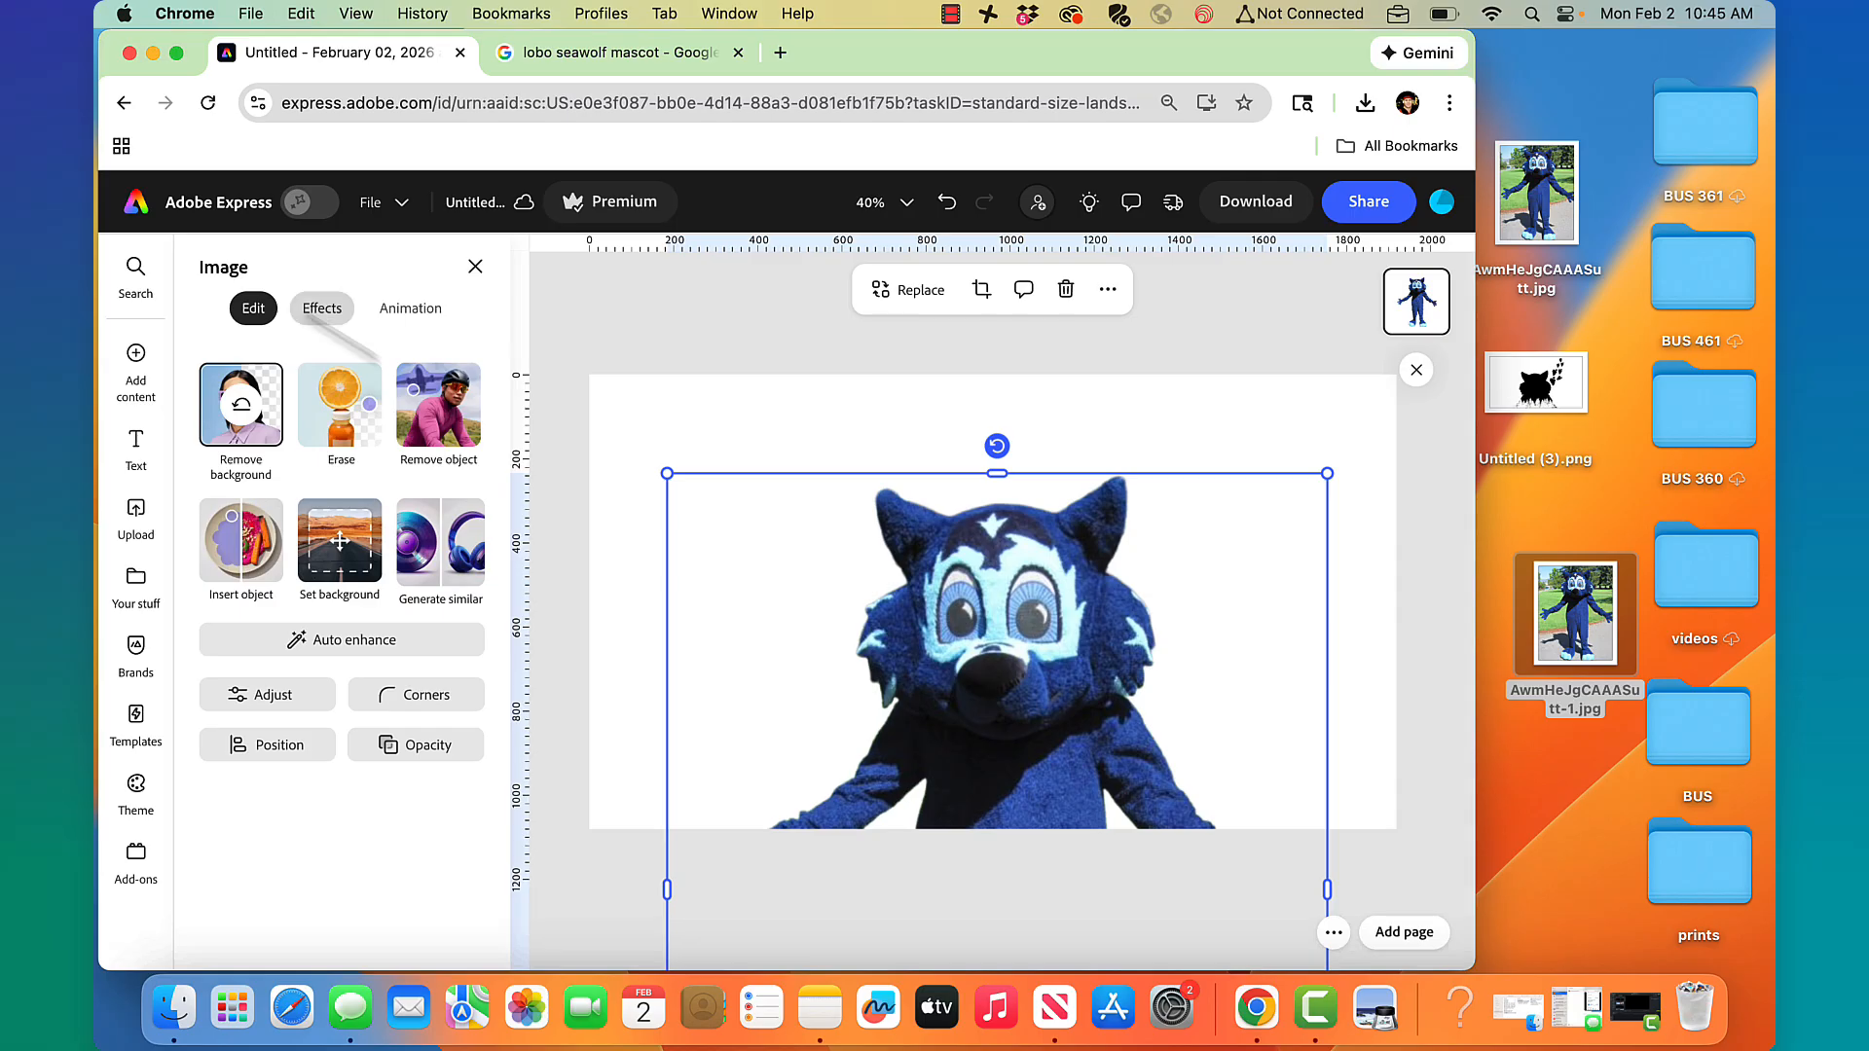
left_click(322, 308)
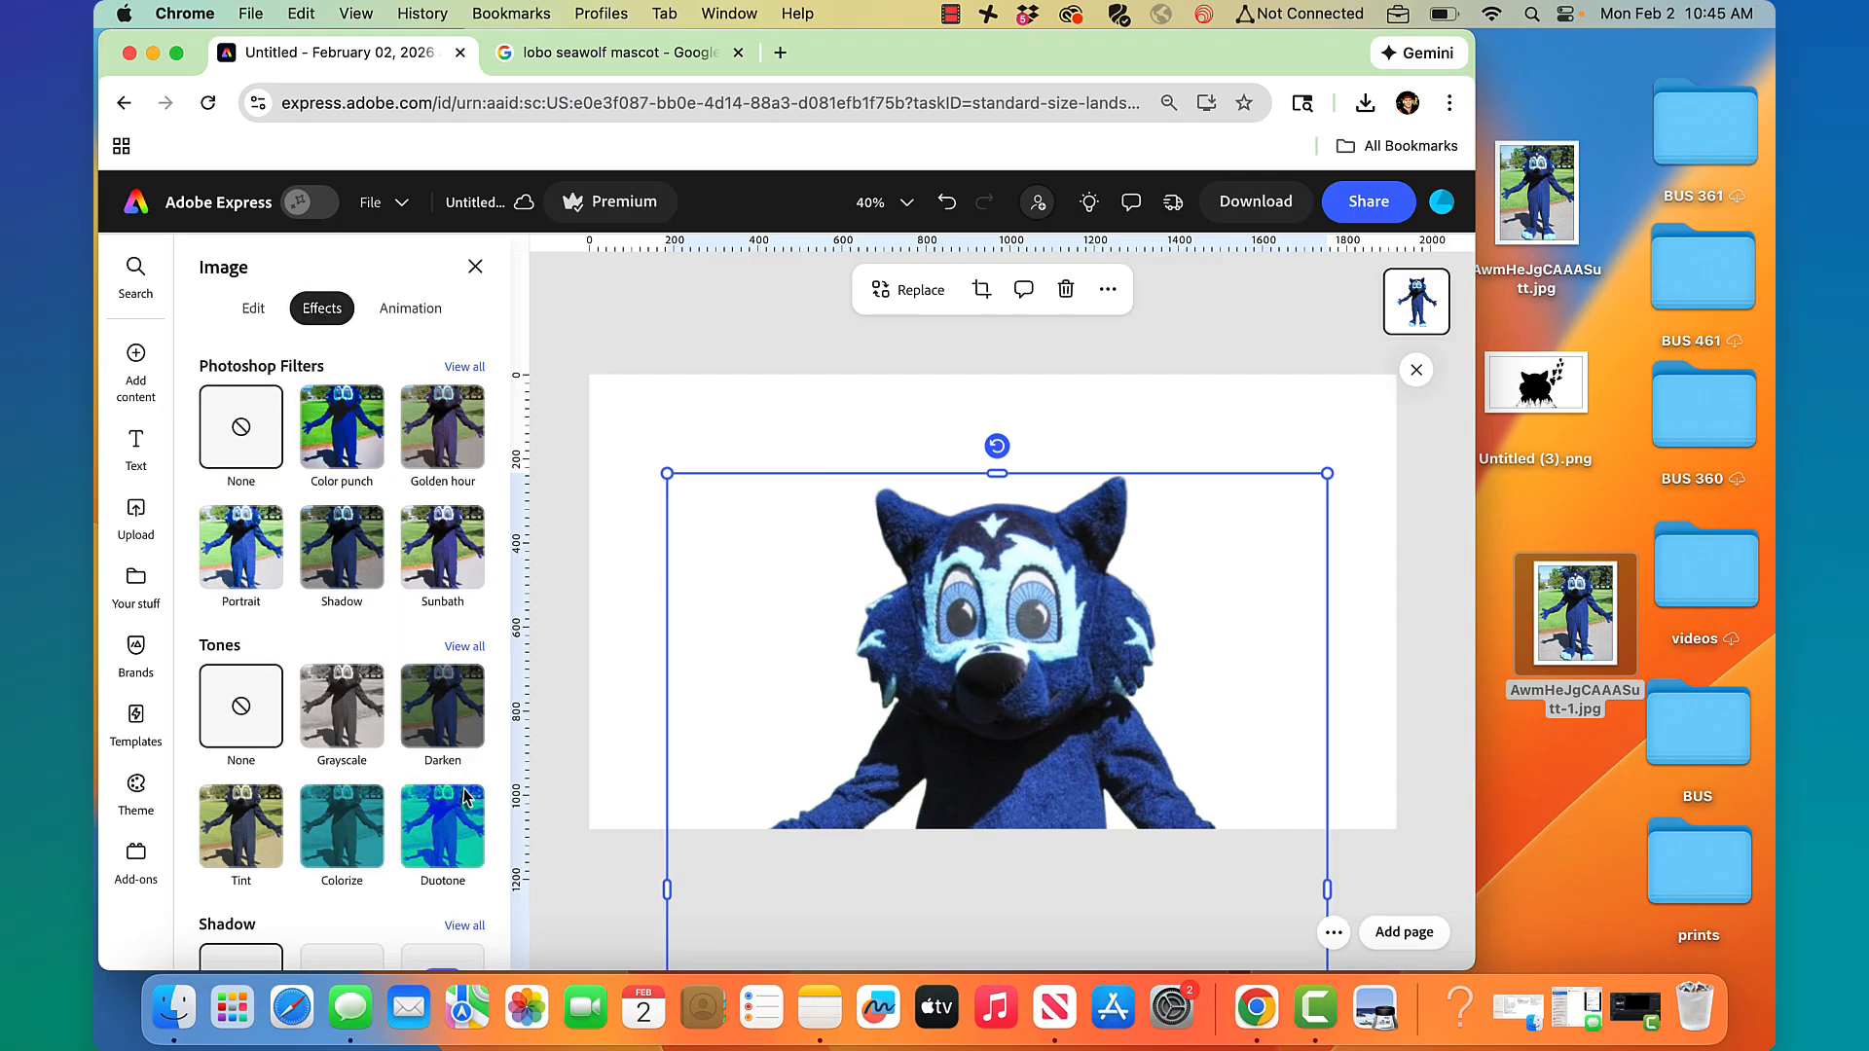
left_click(463, 834)
left_click(443, 828)
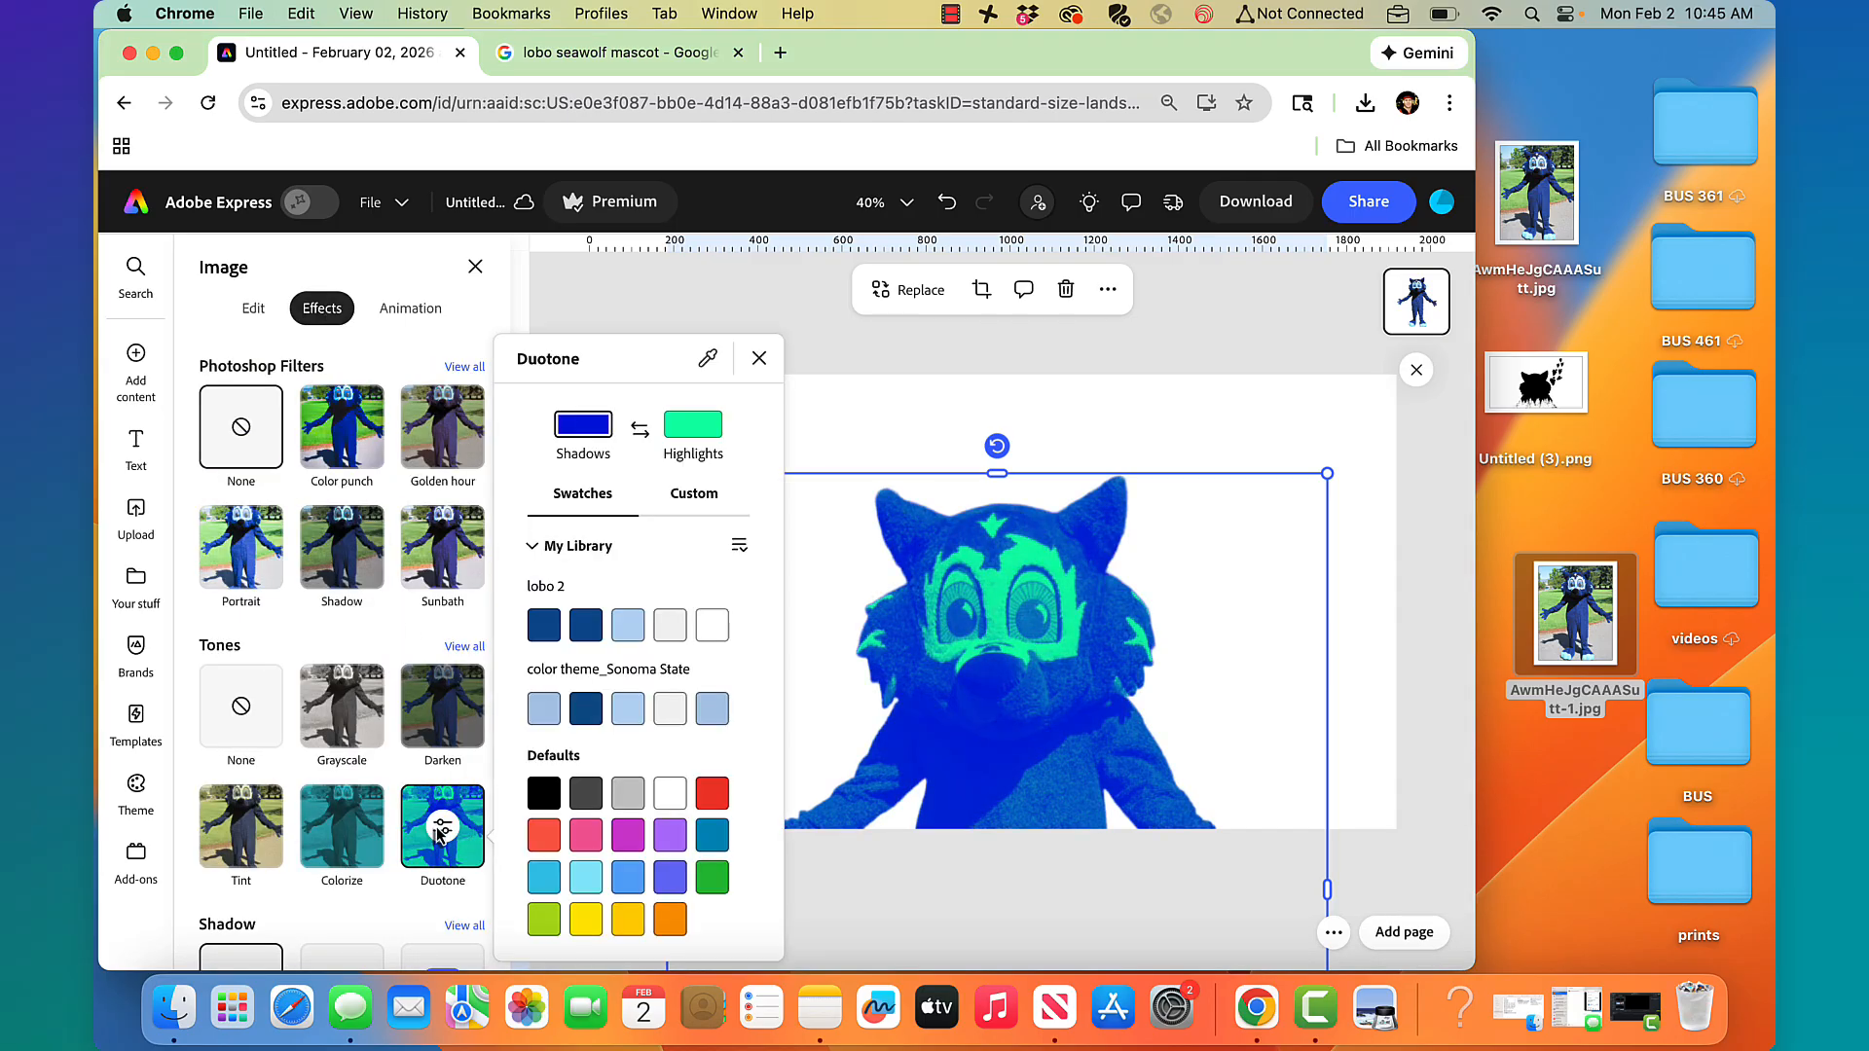
left_click(543, 806)
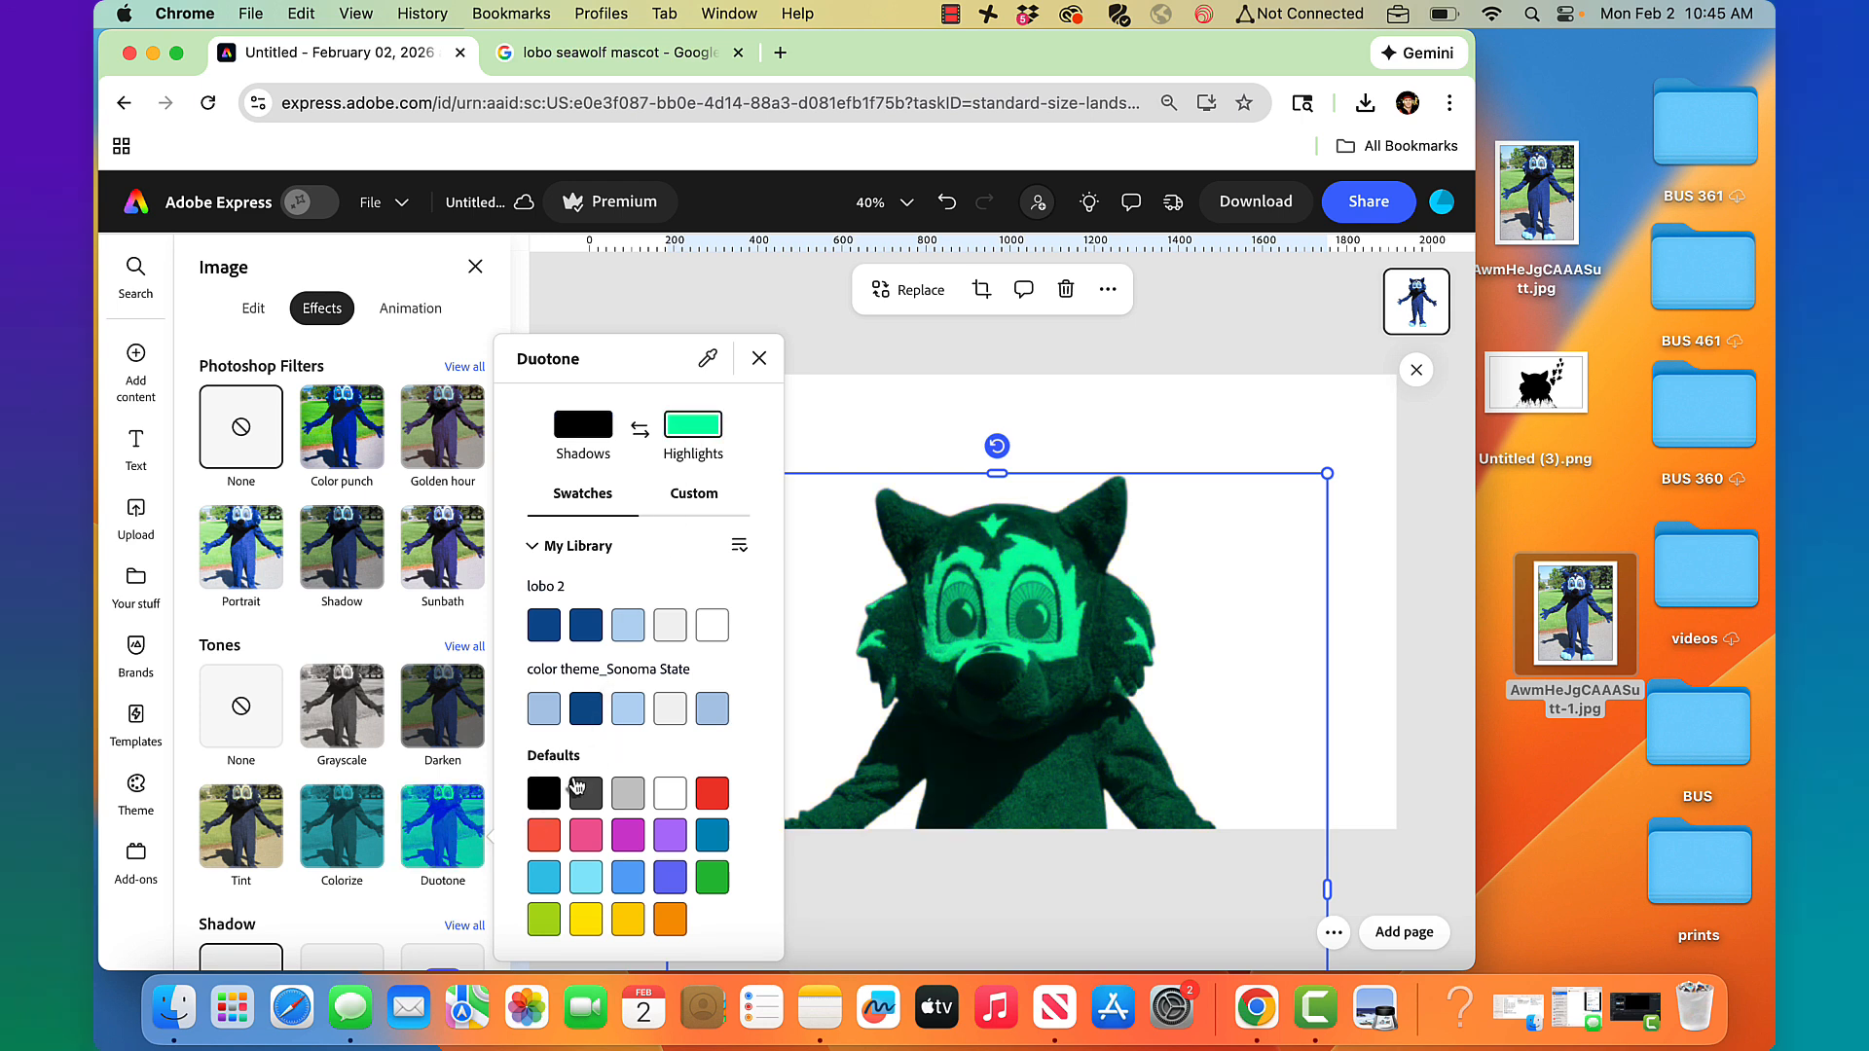
left_click(543, 793)
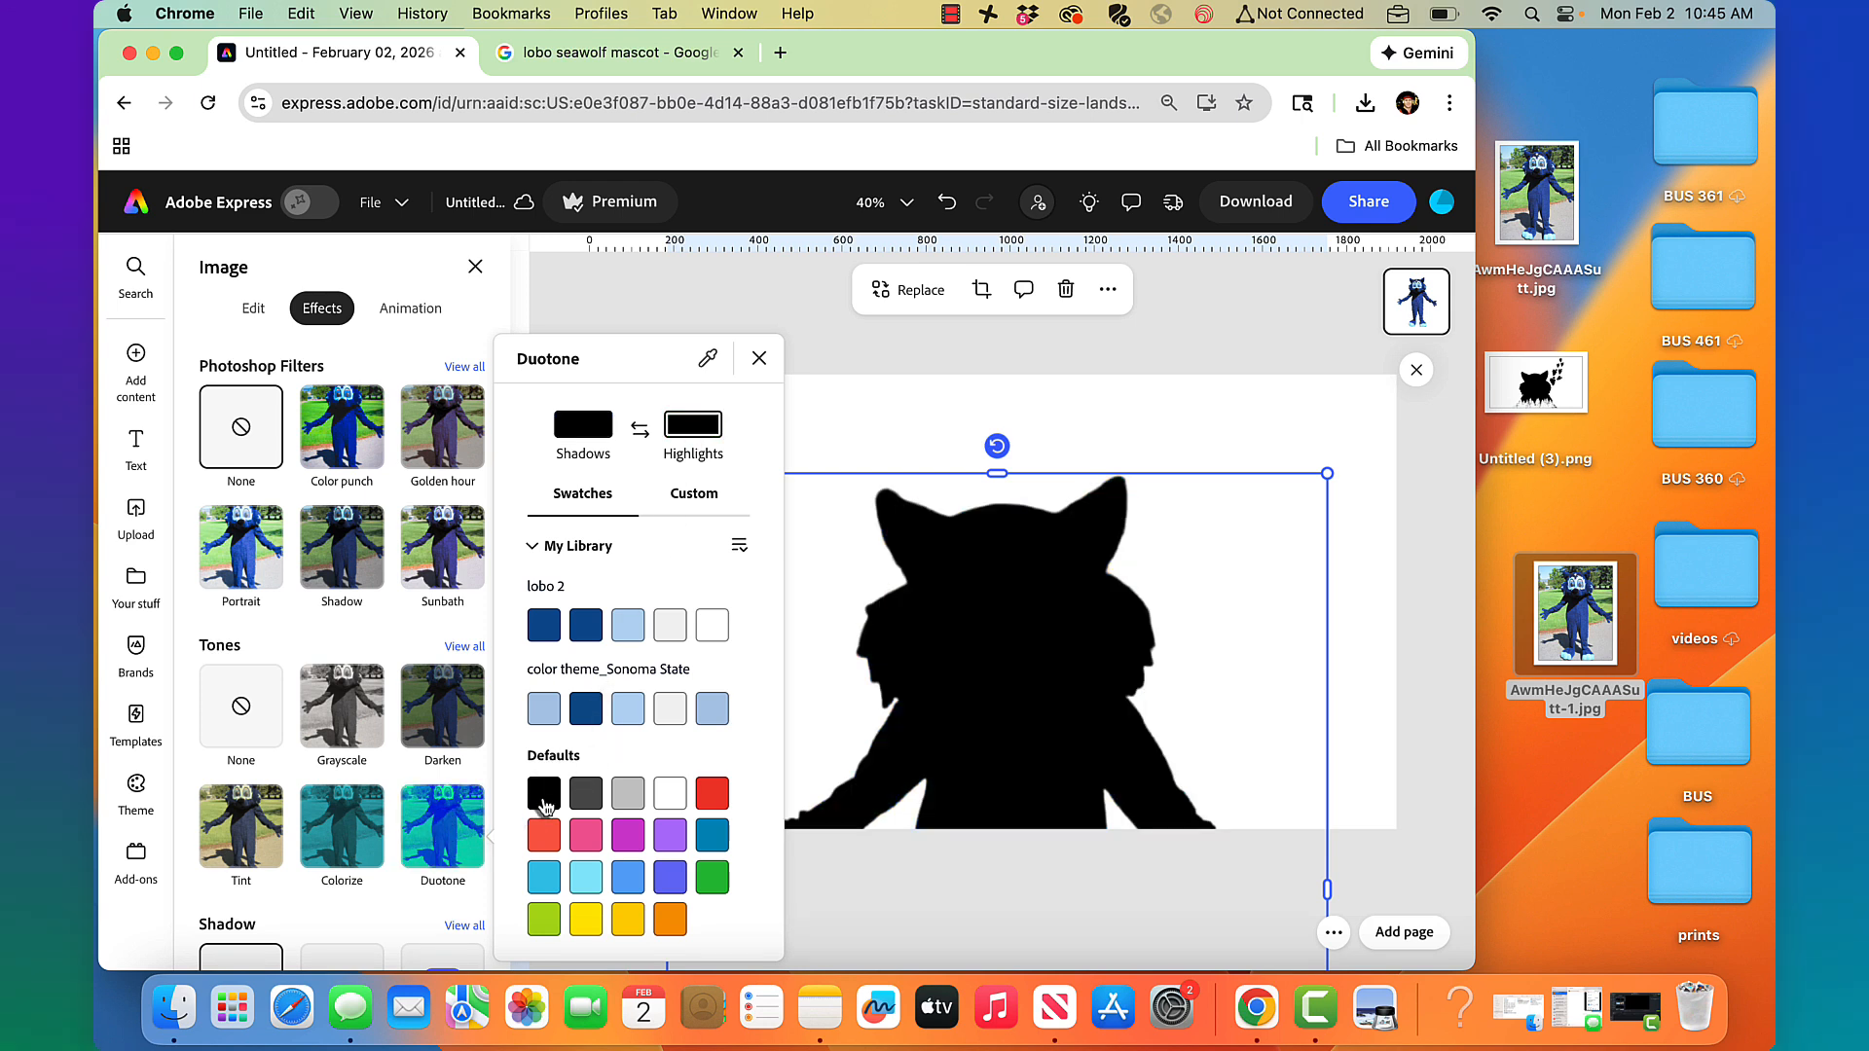
left_click(787, 309)
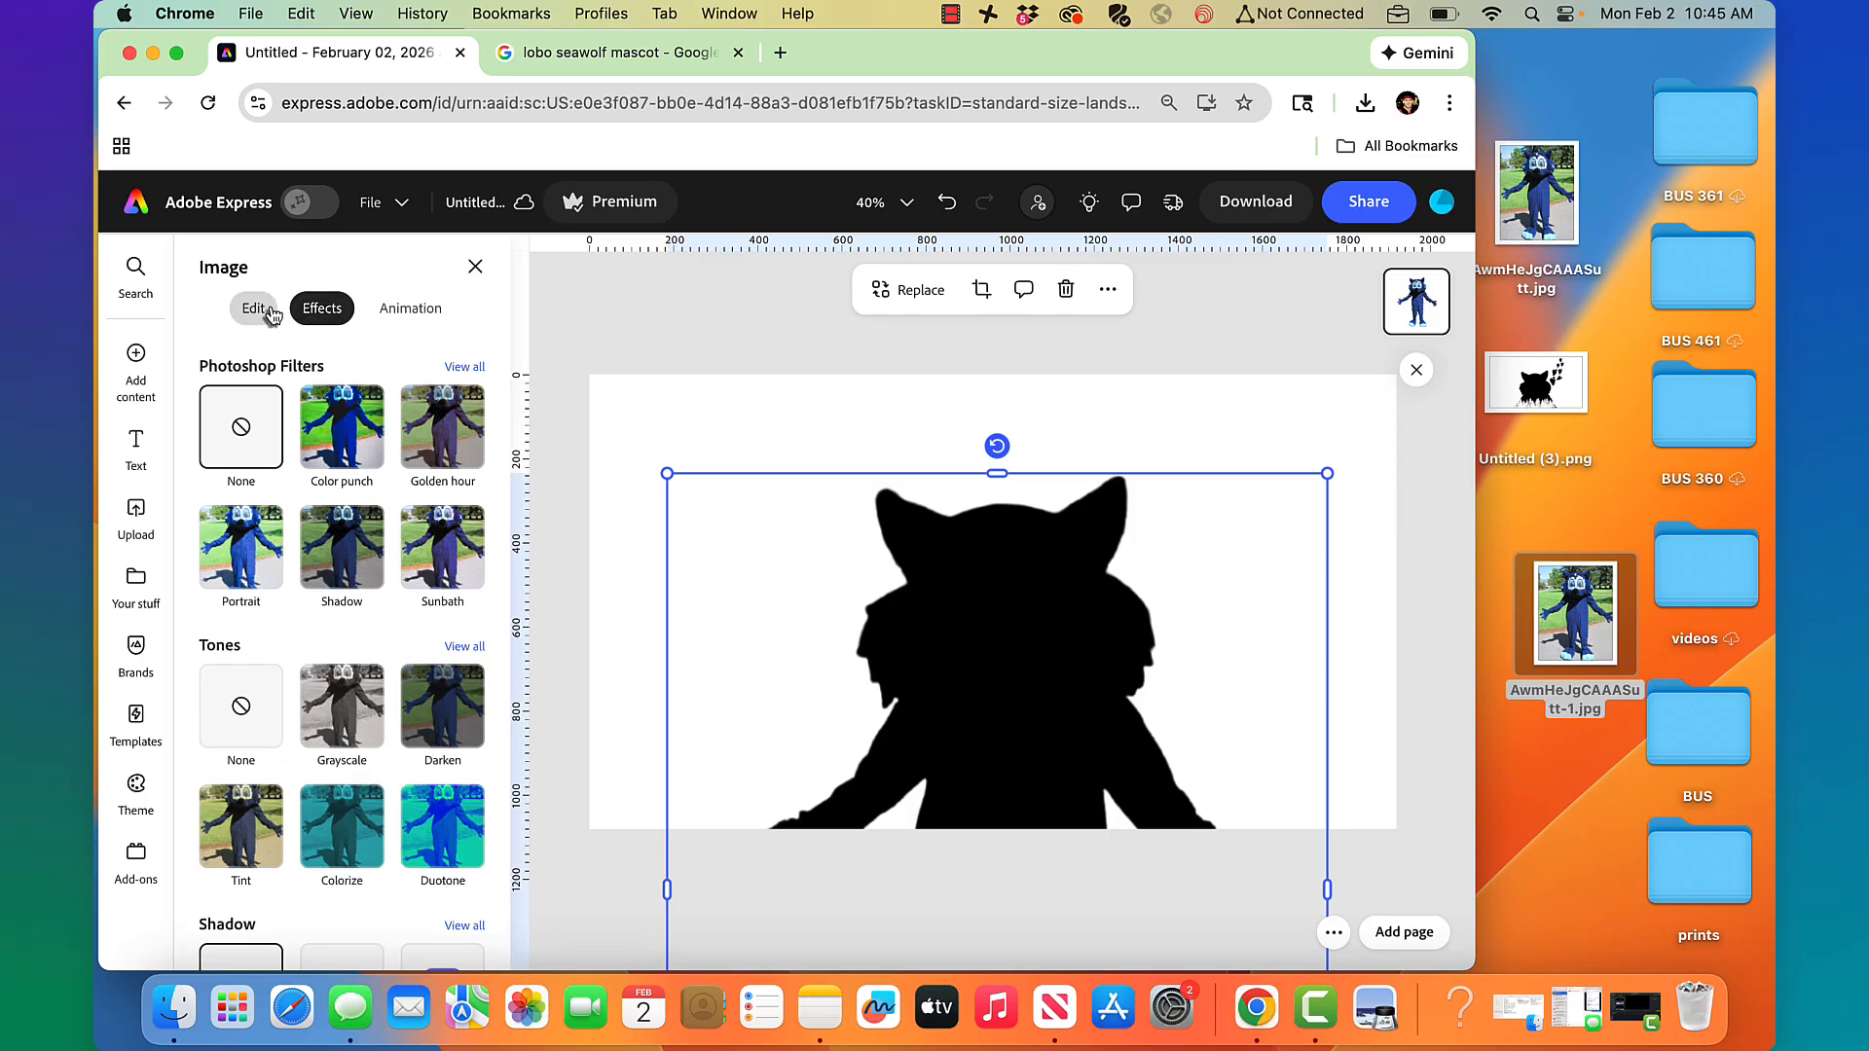
- Search the stock photos for "black and white redwoods" and add the black tree-group silhouette on white to the page
mouse_move(138, 357)
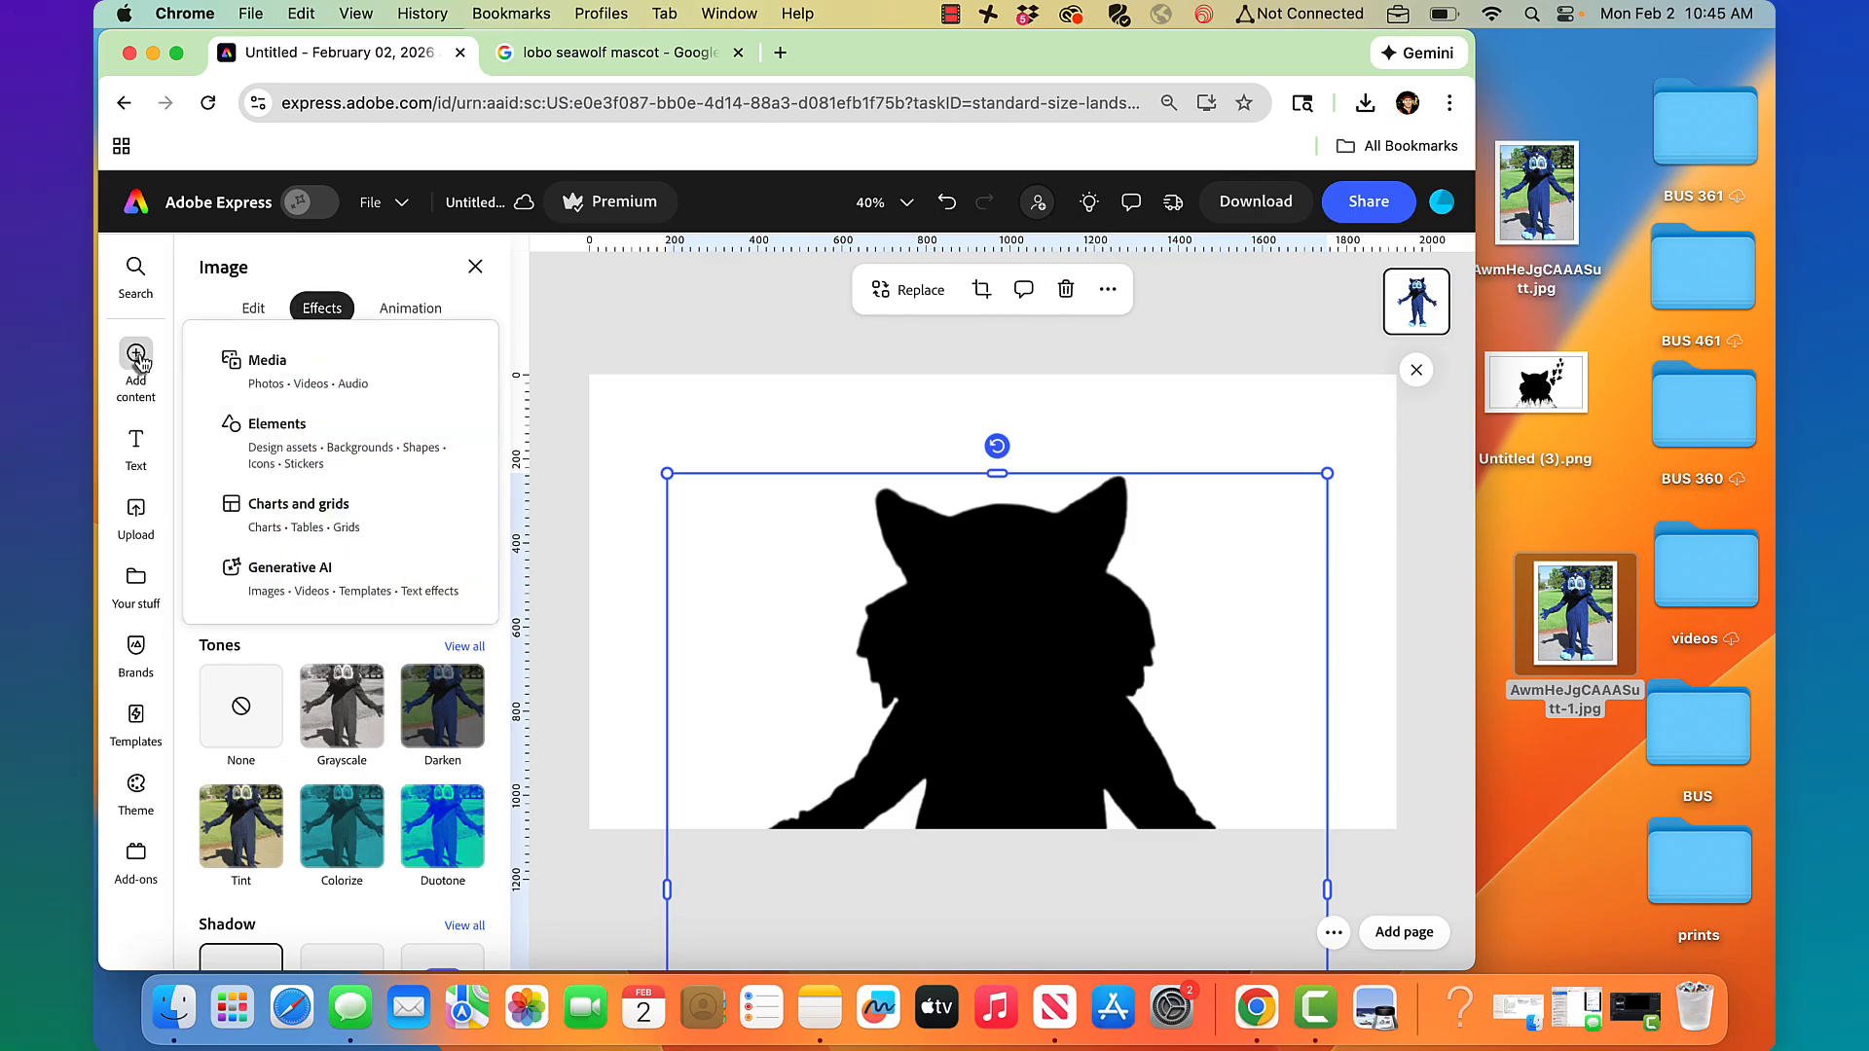
left_click(270, 377)
left_click(277, 317)
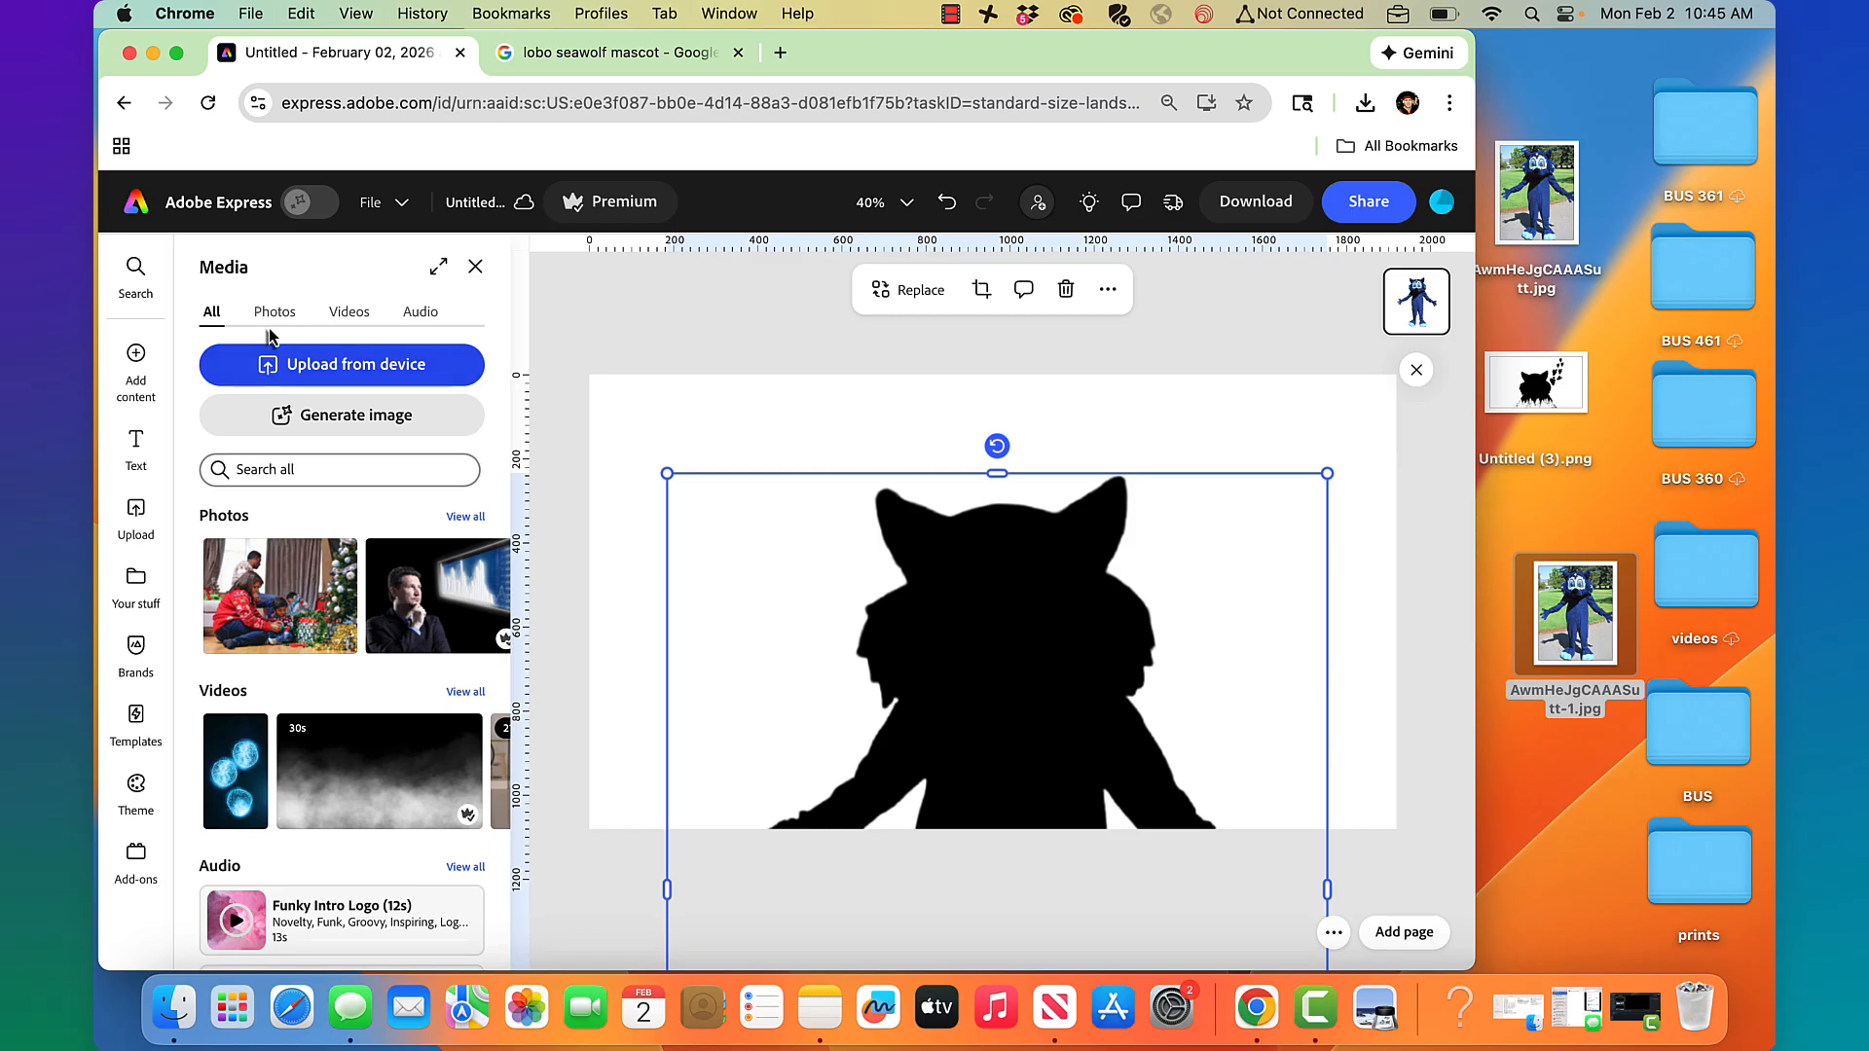
left_click(345, 477)
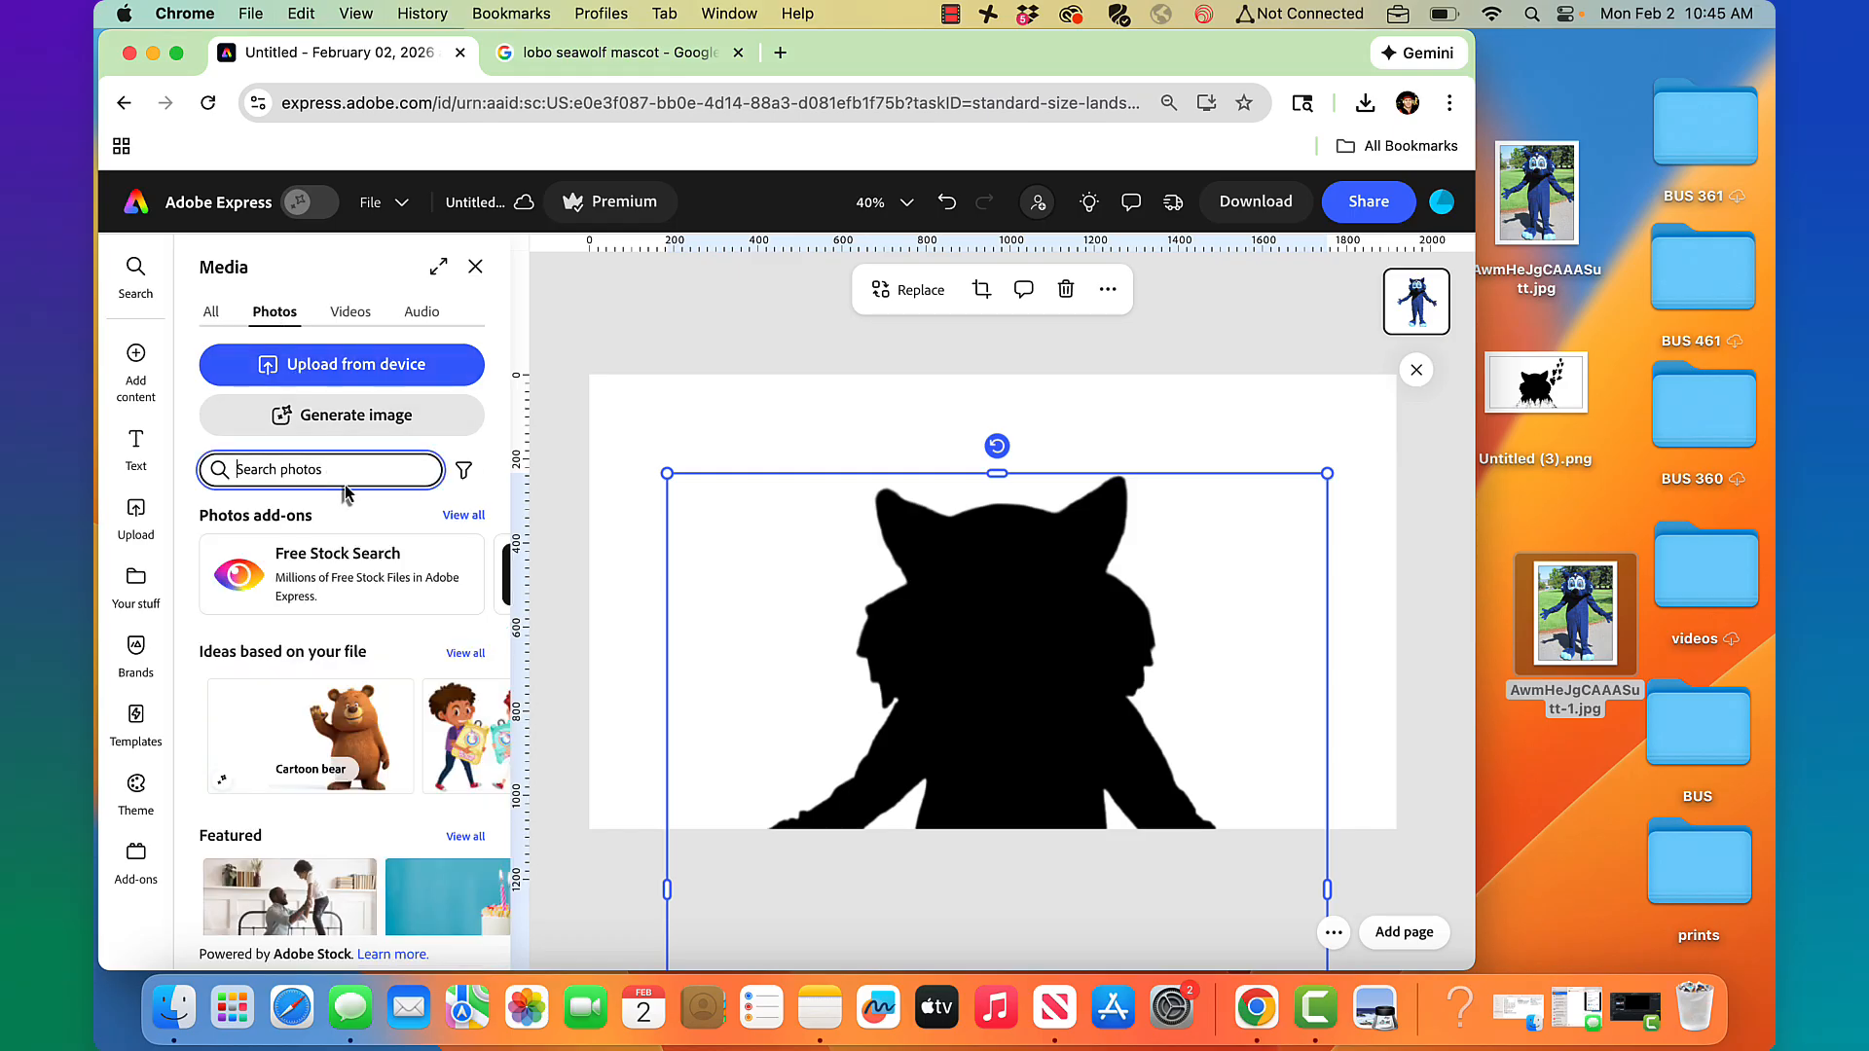
type("black and white redwoods")
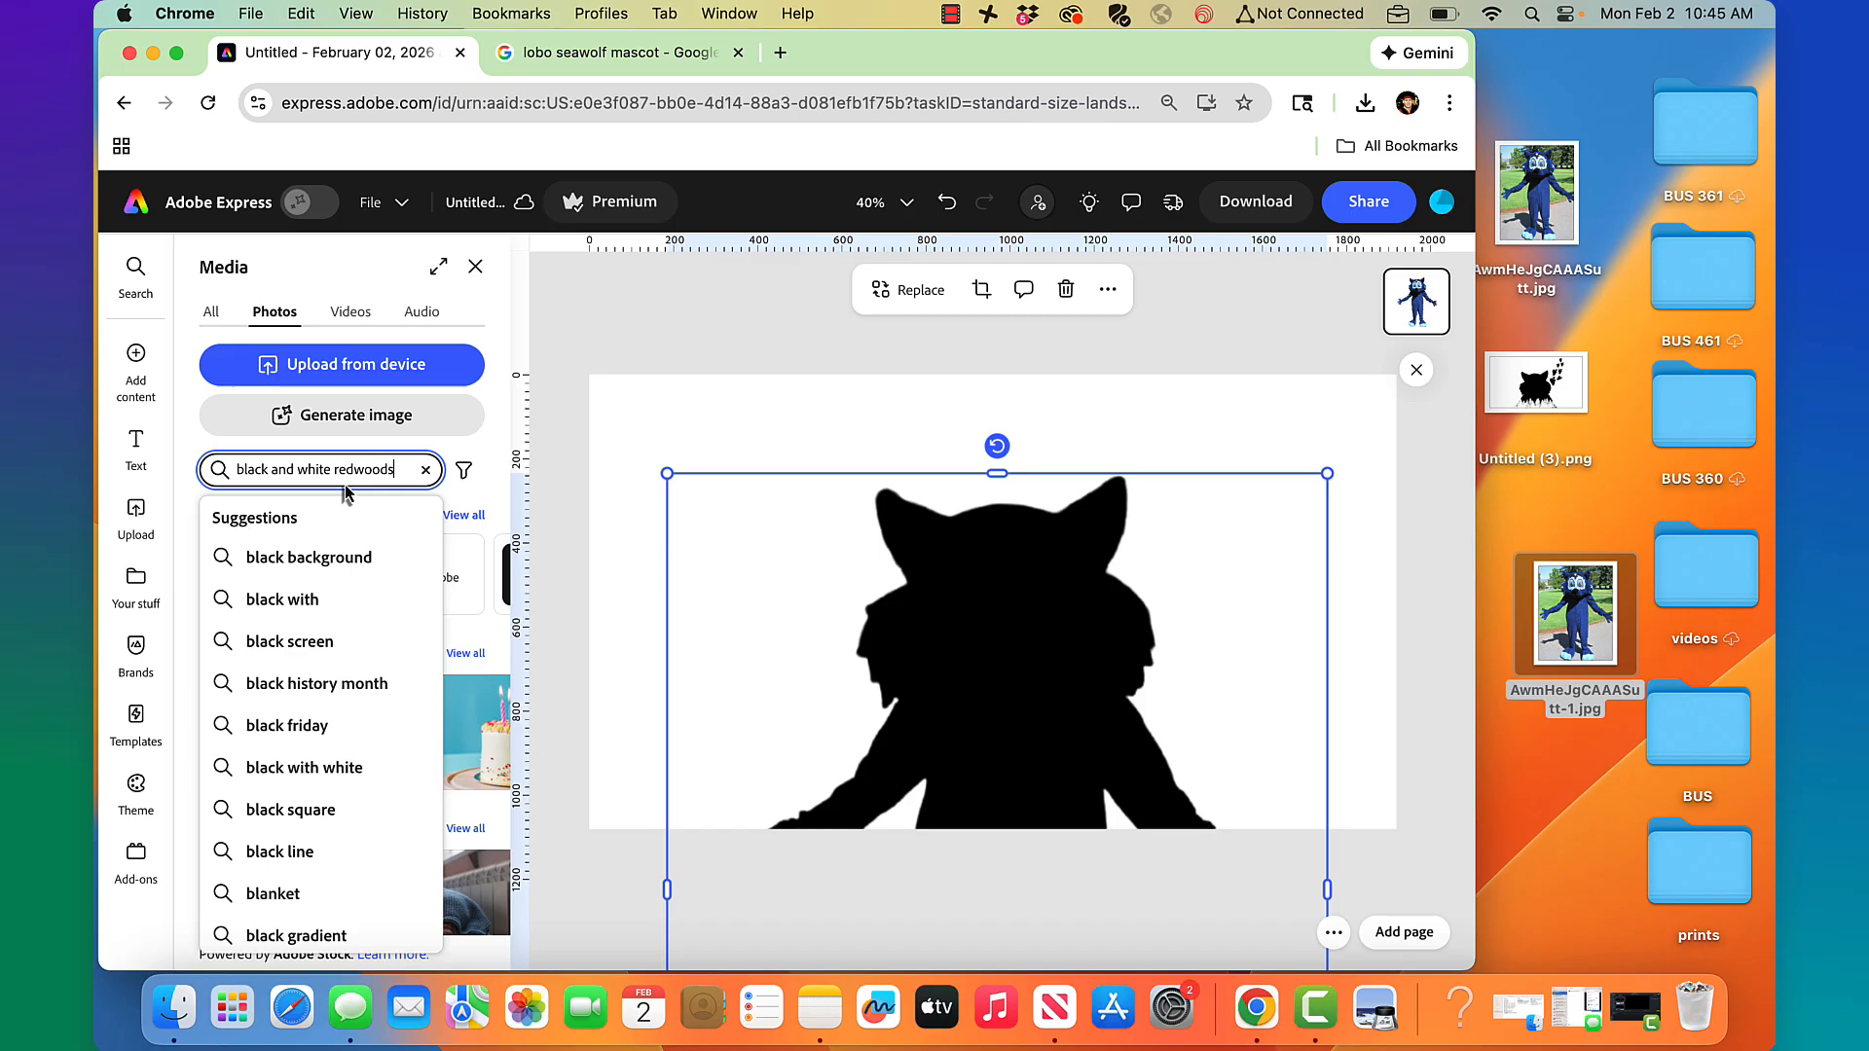
key("Return")
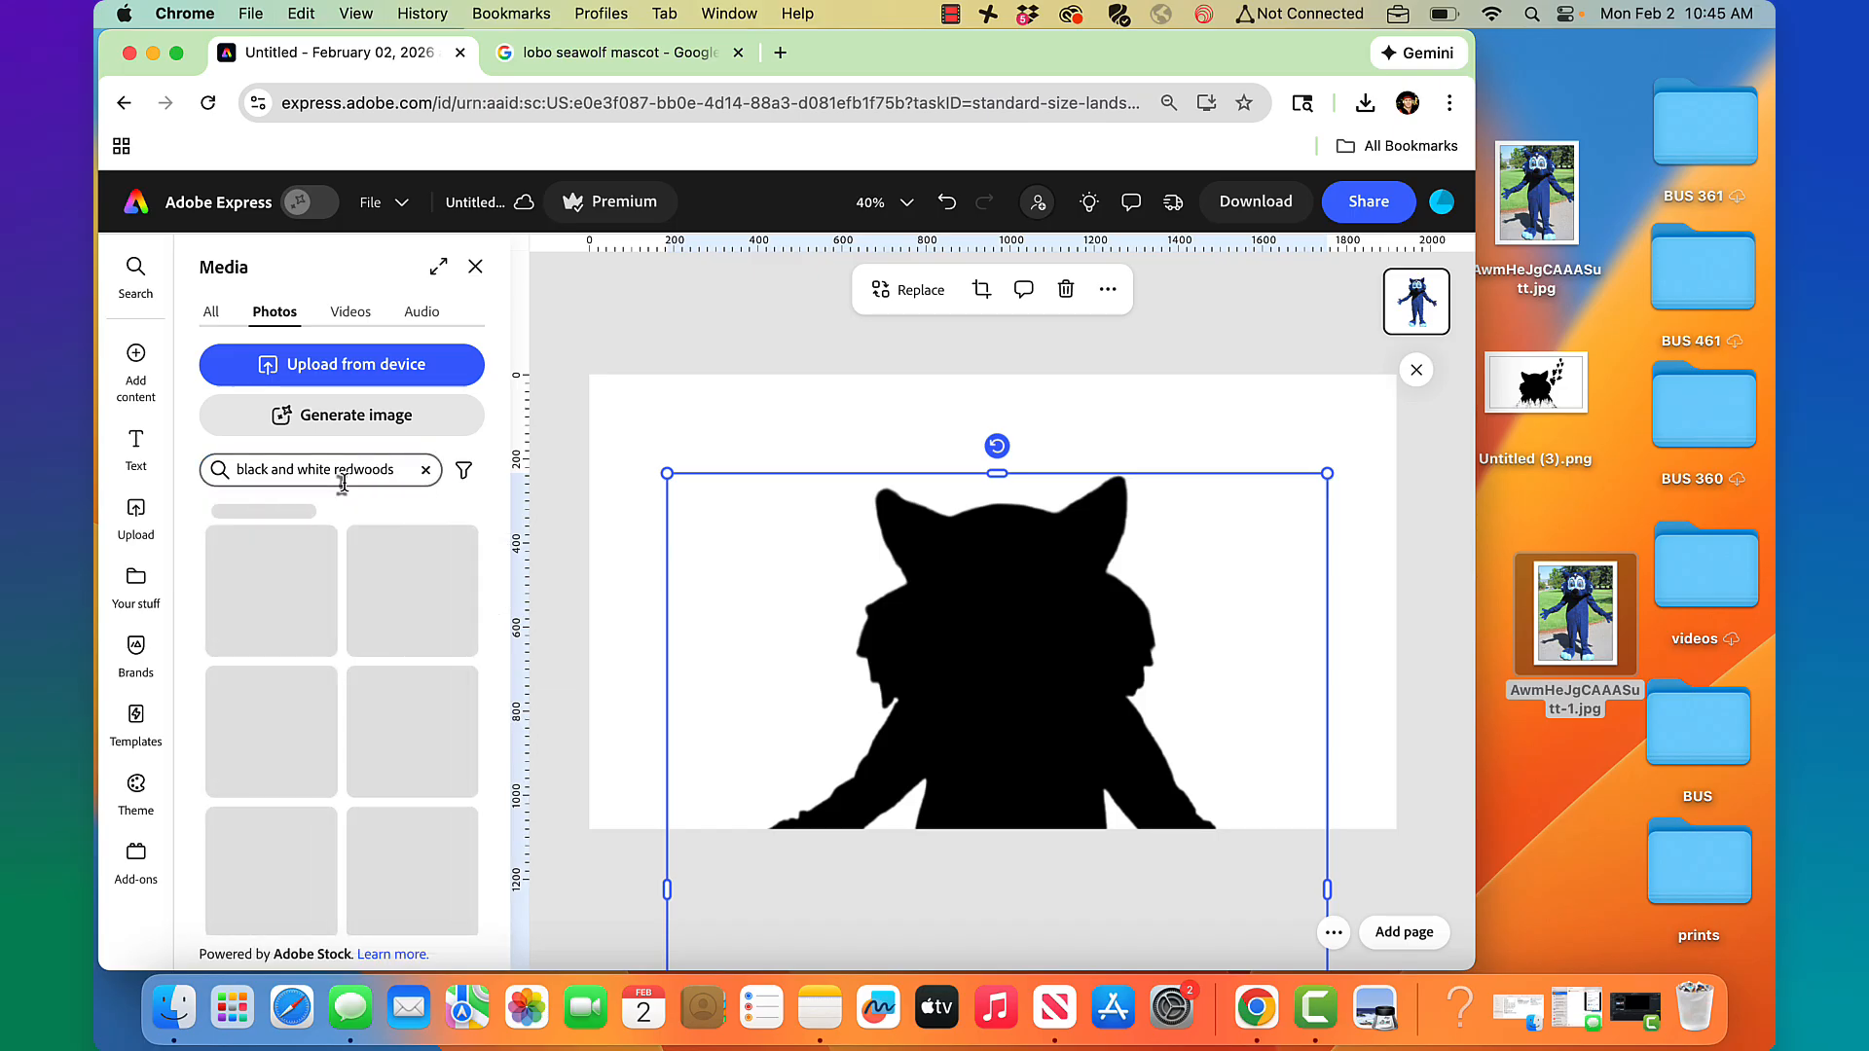
scroll(287, 755, "down", 2)
scroll(287, 754, "down", 5)
scroll(287, 754, "down", 2)
left_click_drag(377, 769, 835, 668)
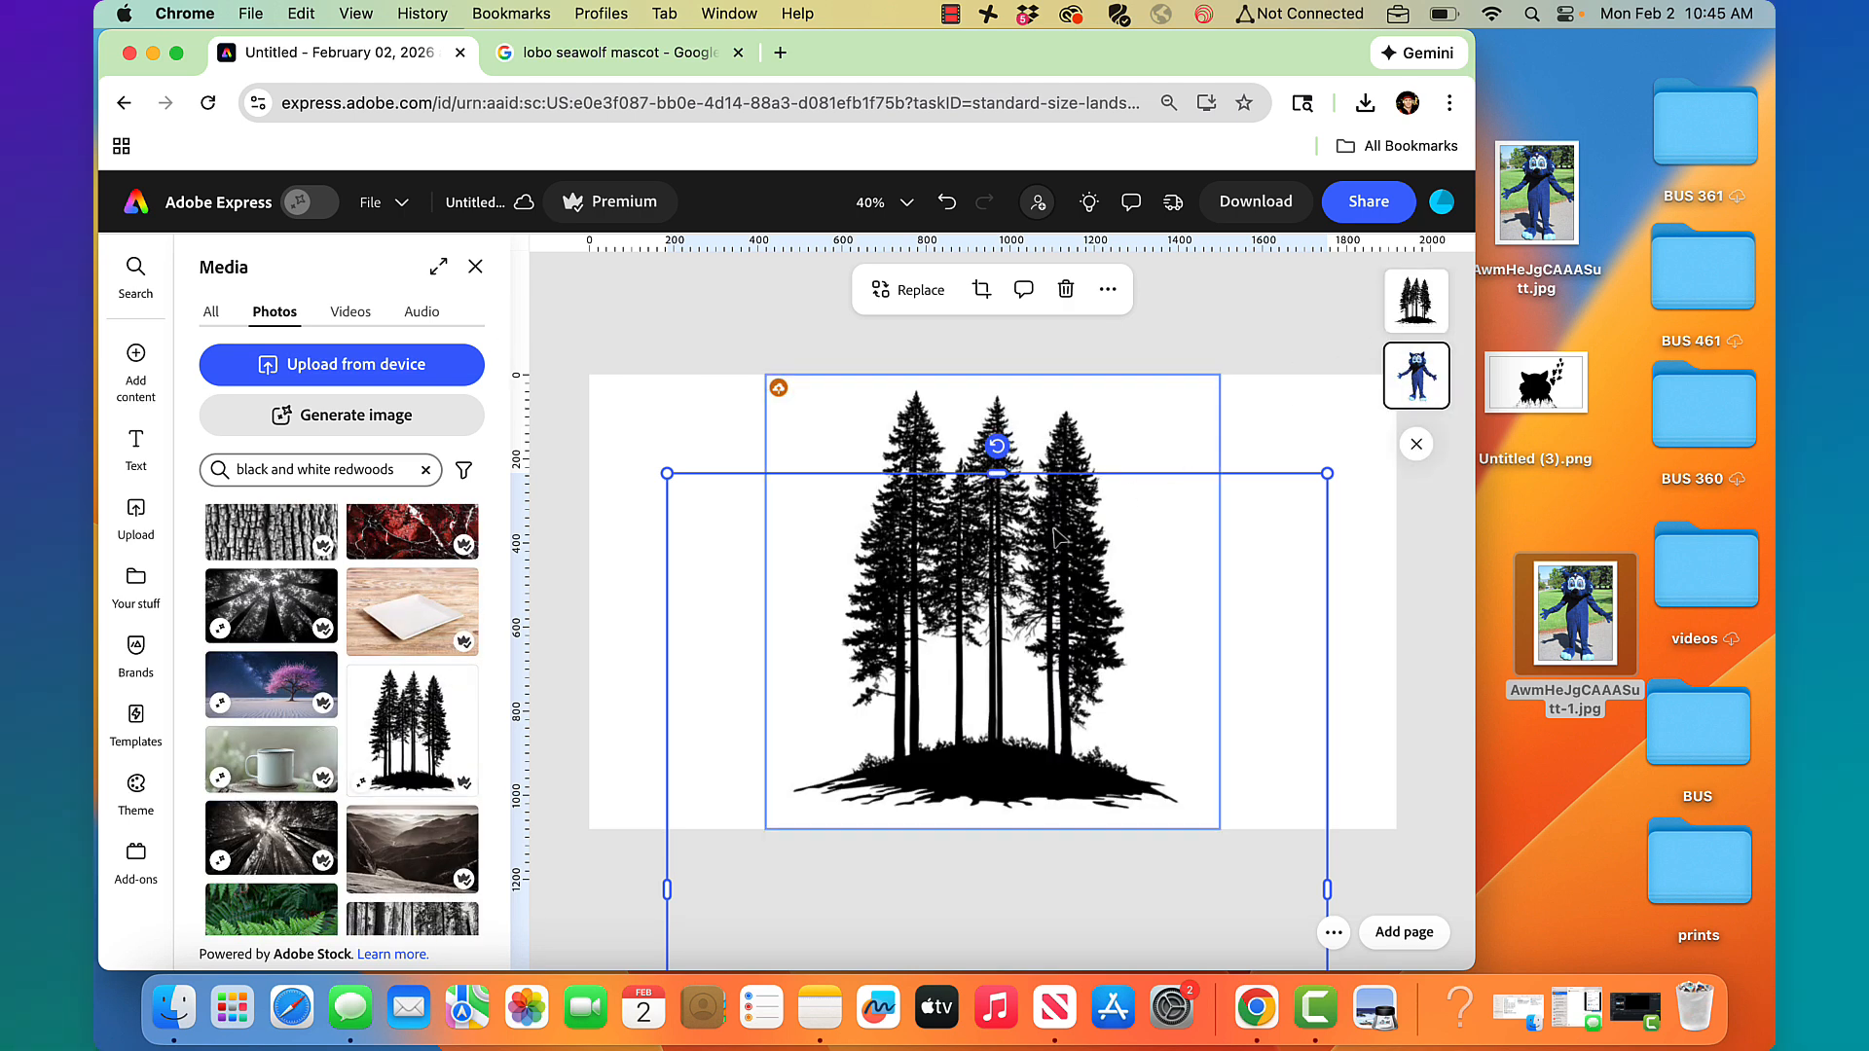
- Remove the tree image's background and move it down over the mascot's arm at the page's lower edge
left_click(929, 516)
left_click(252, 309)
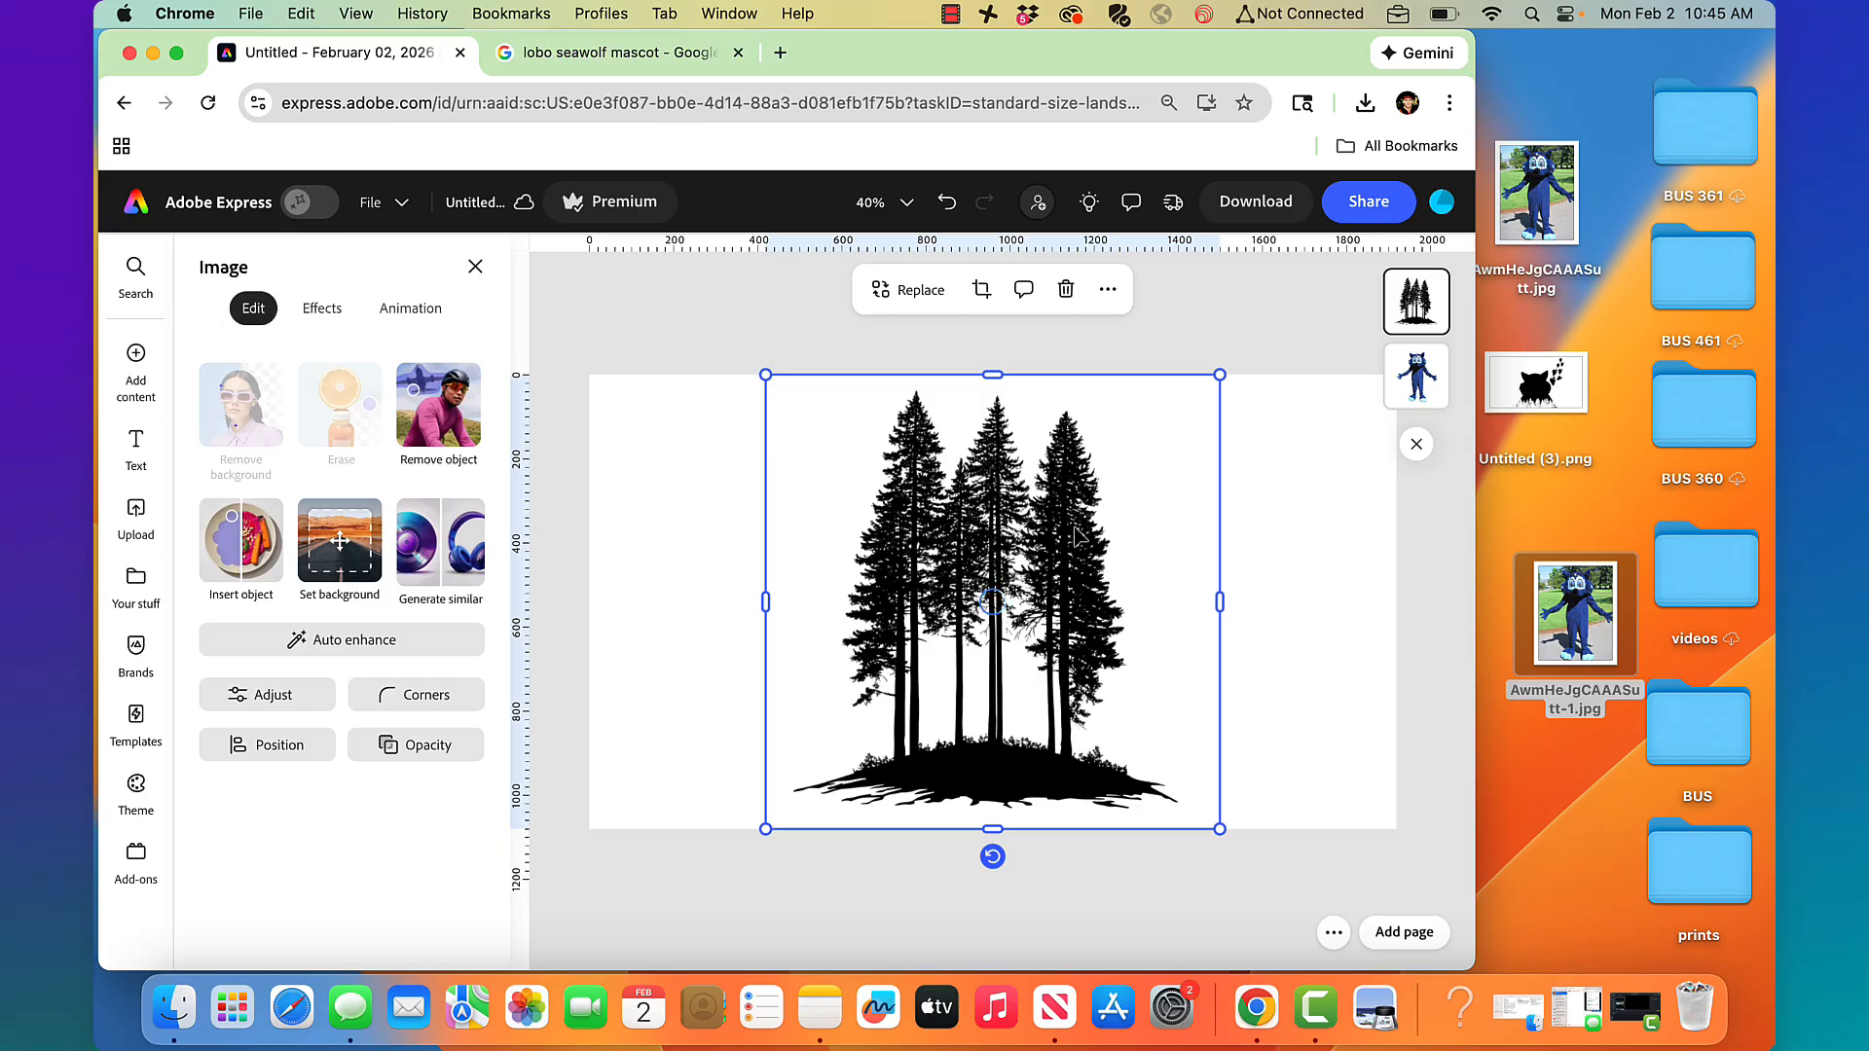
left_click_drag(993, 447, 872, 798)
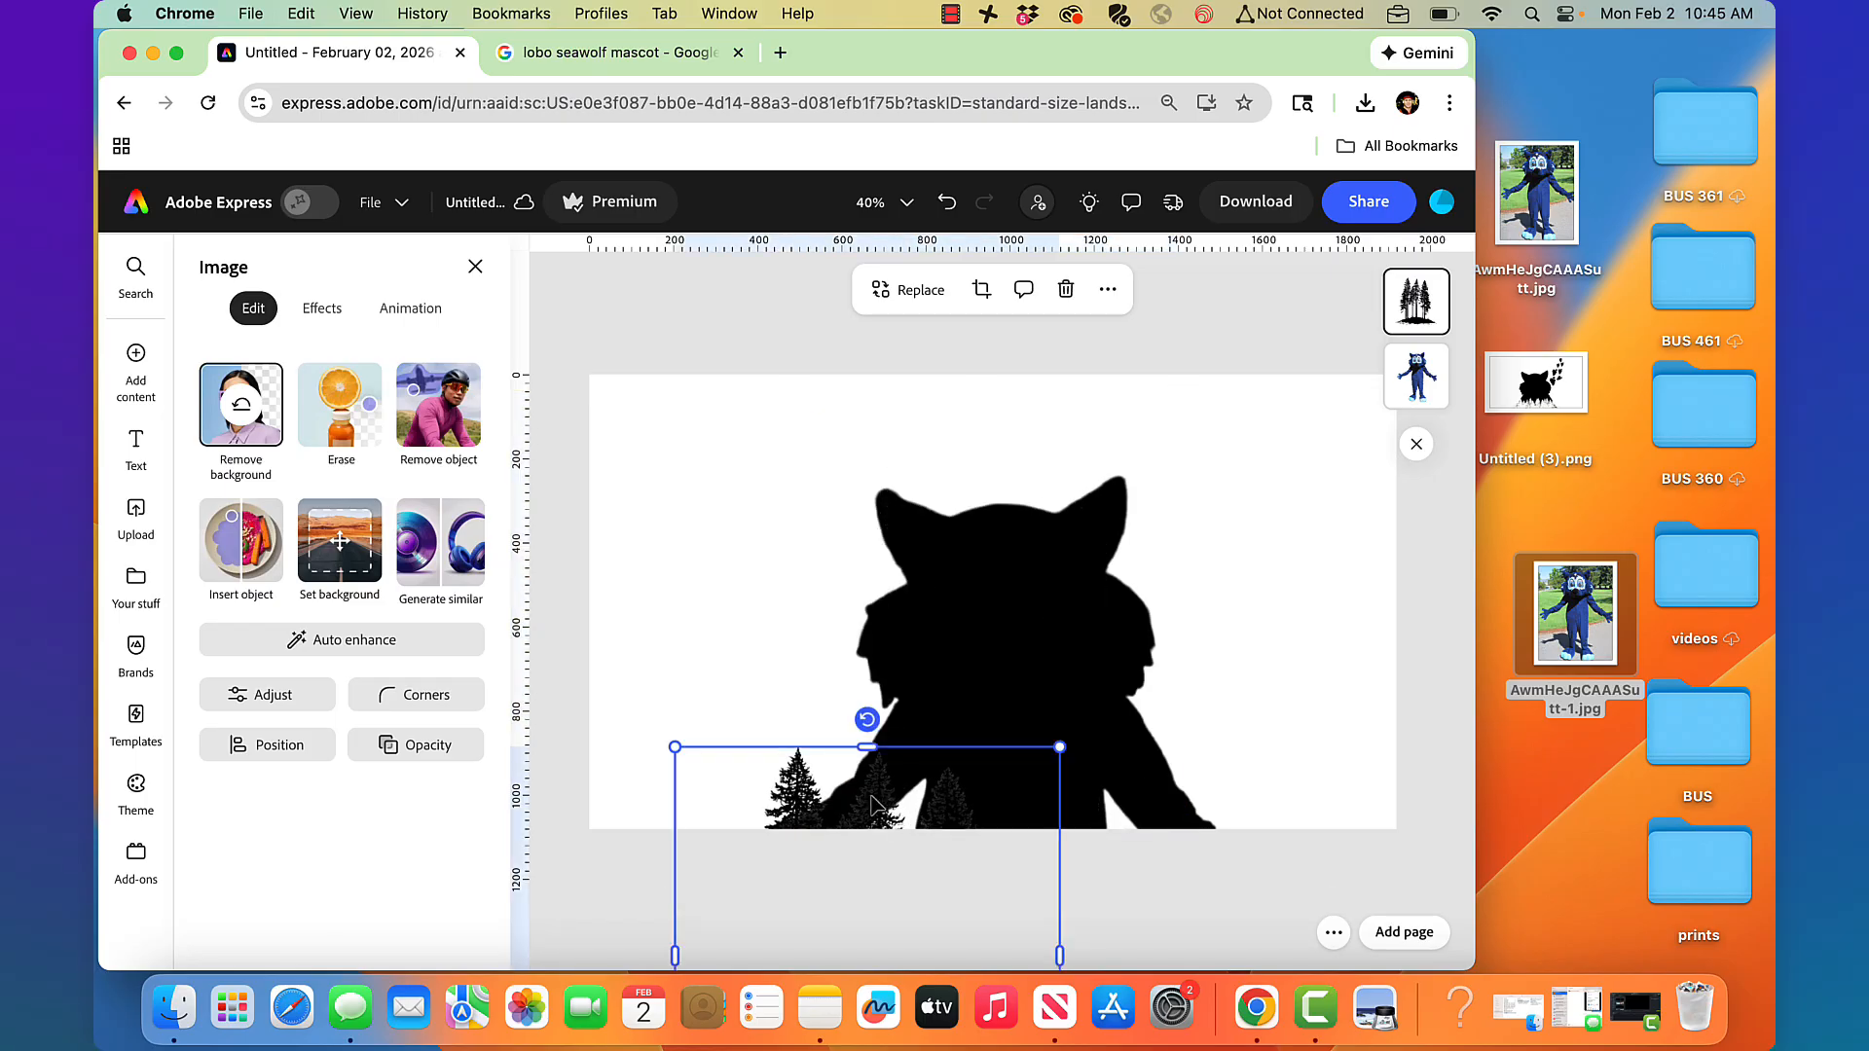
- Recolor the tree group white using Duotone with white shadows and white highlights
left_click(320, 310)
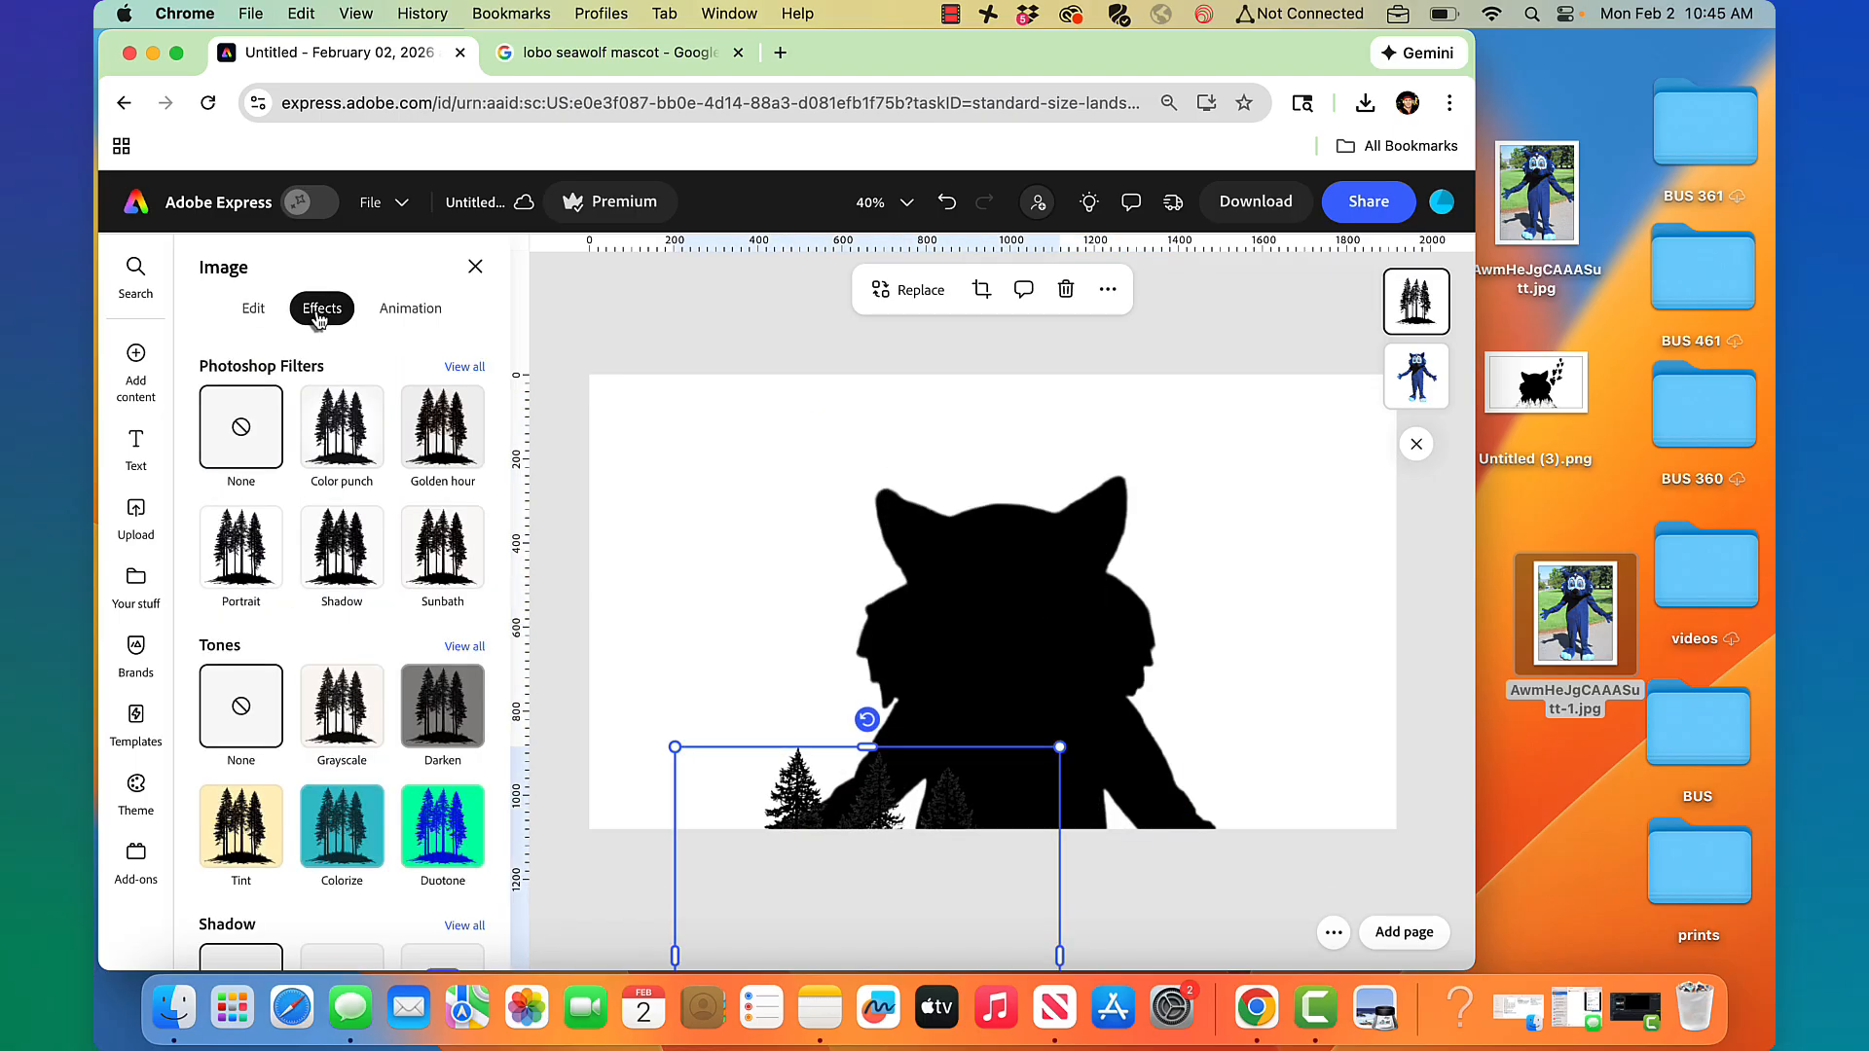
left_click(441, 828)
left_click(440, 828)
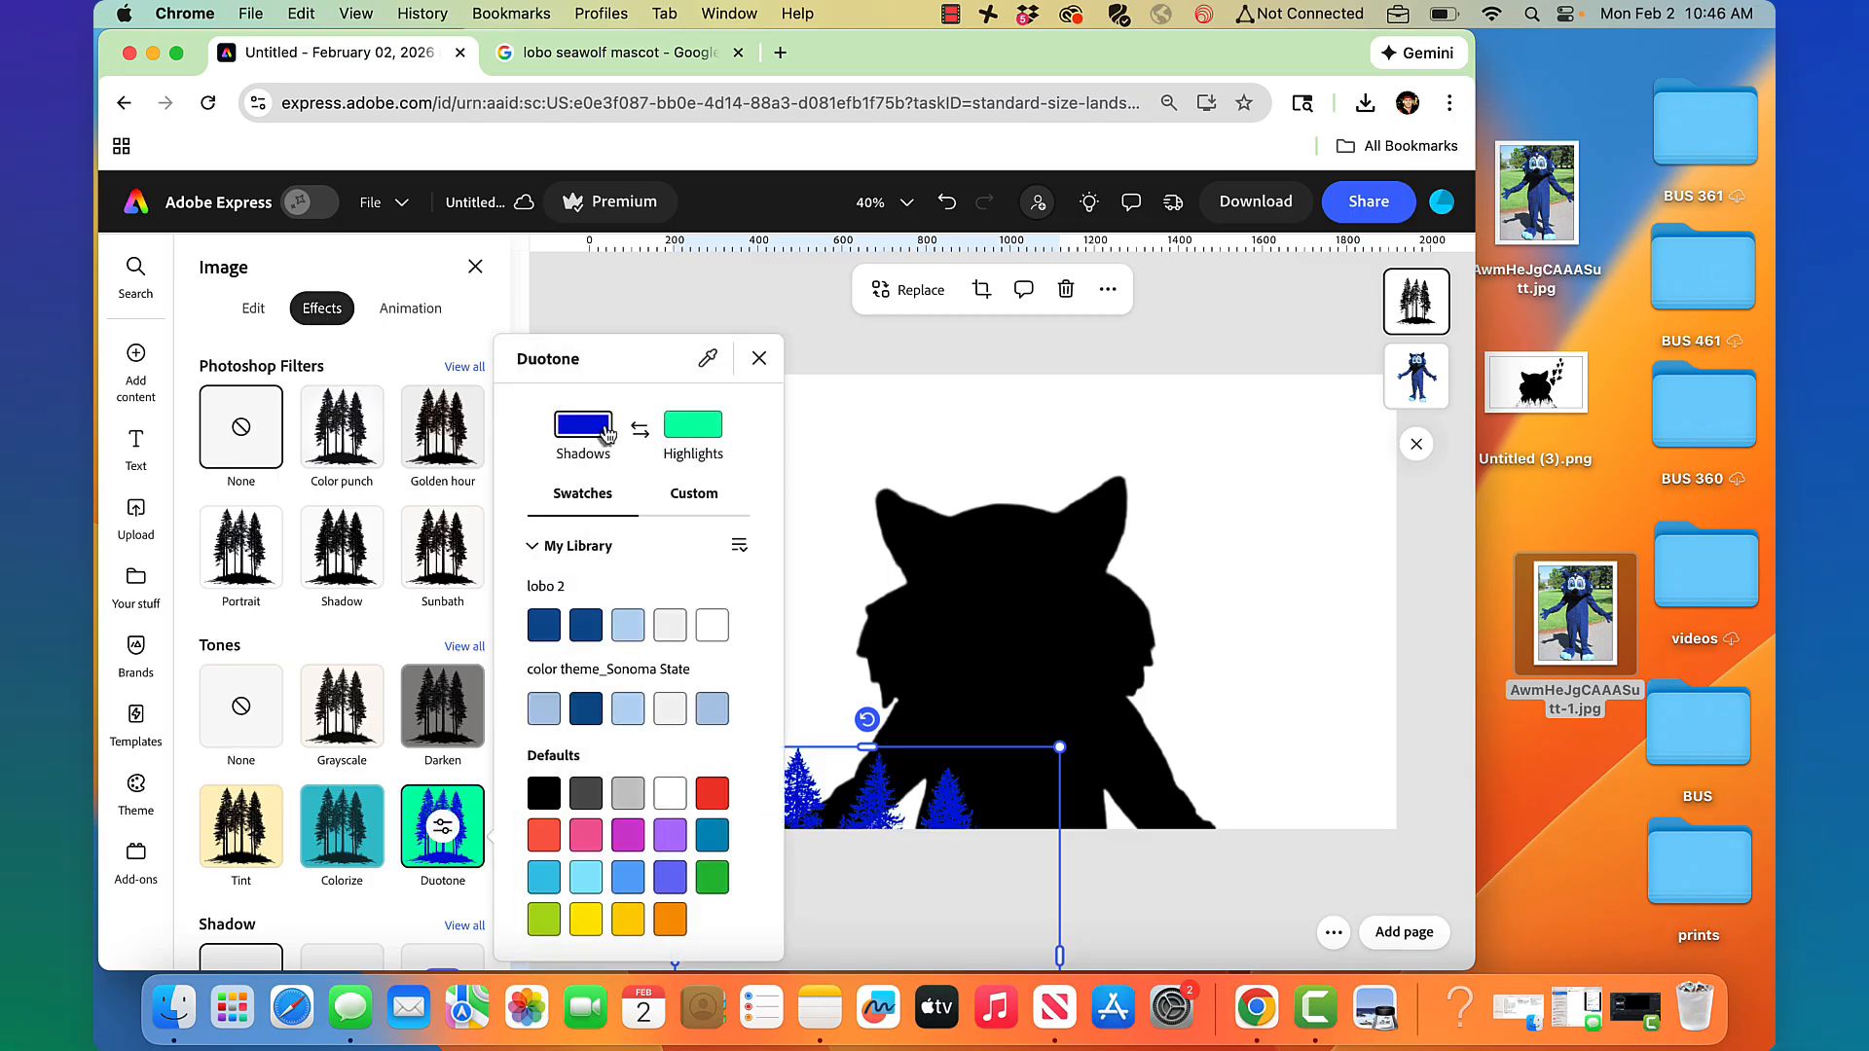
left_click(678, 791)
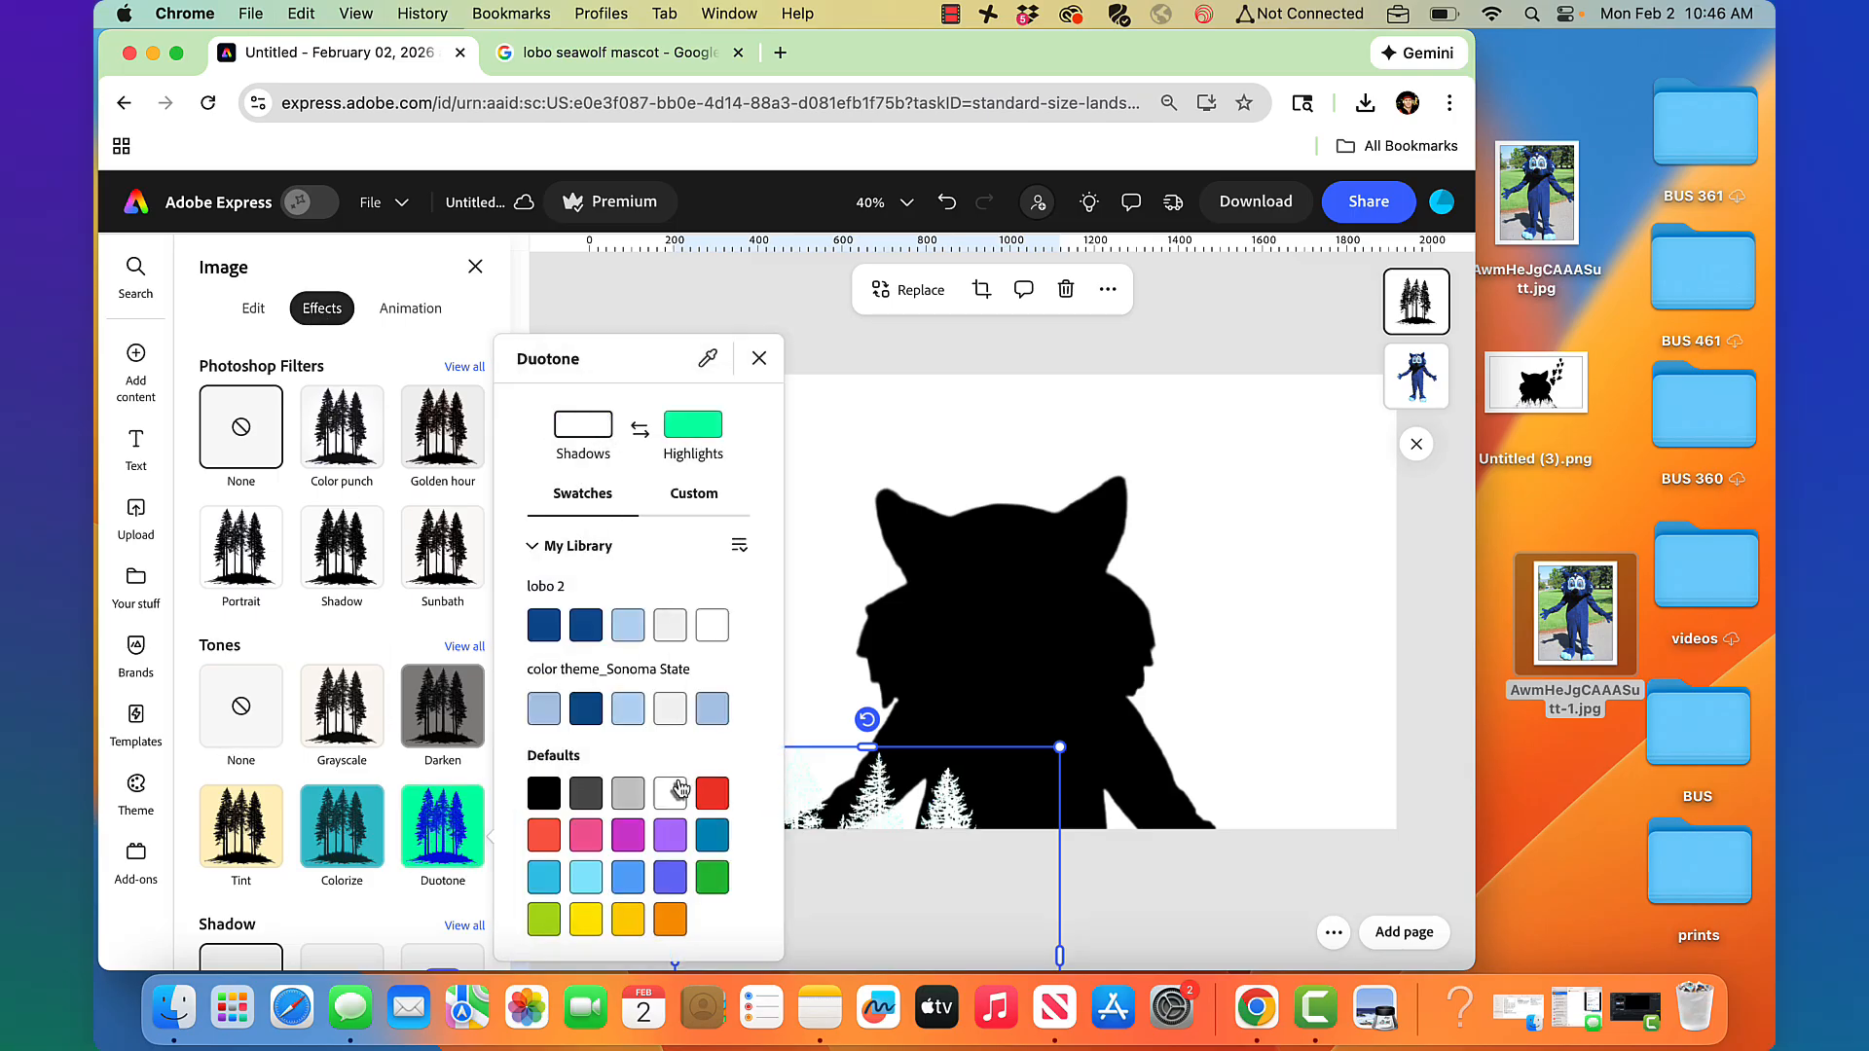
left_click(703, 436)
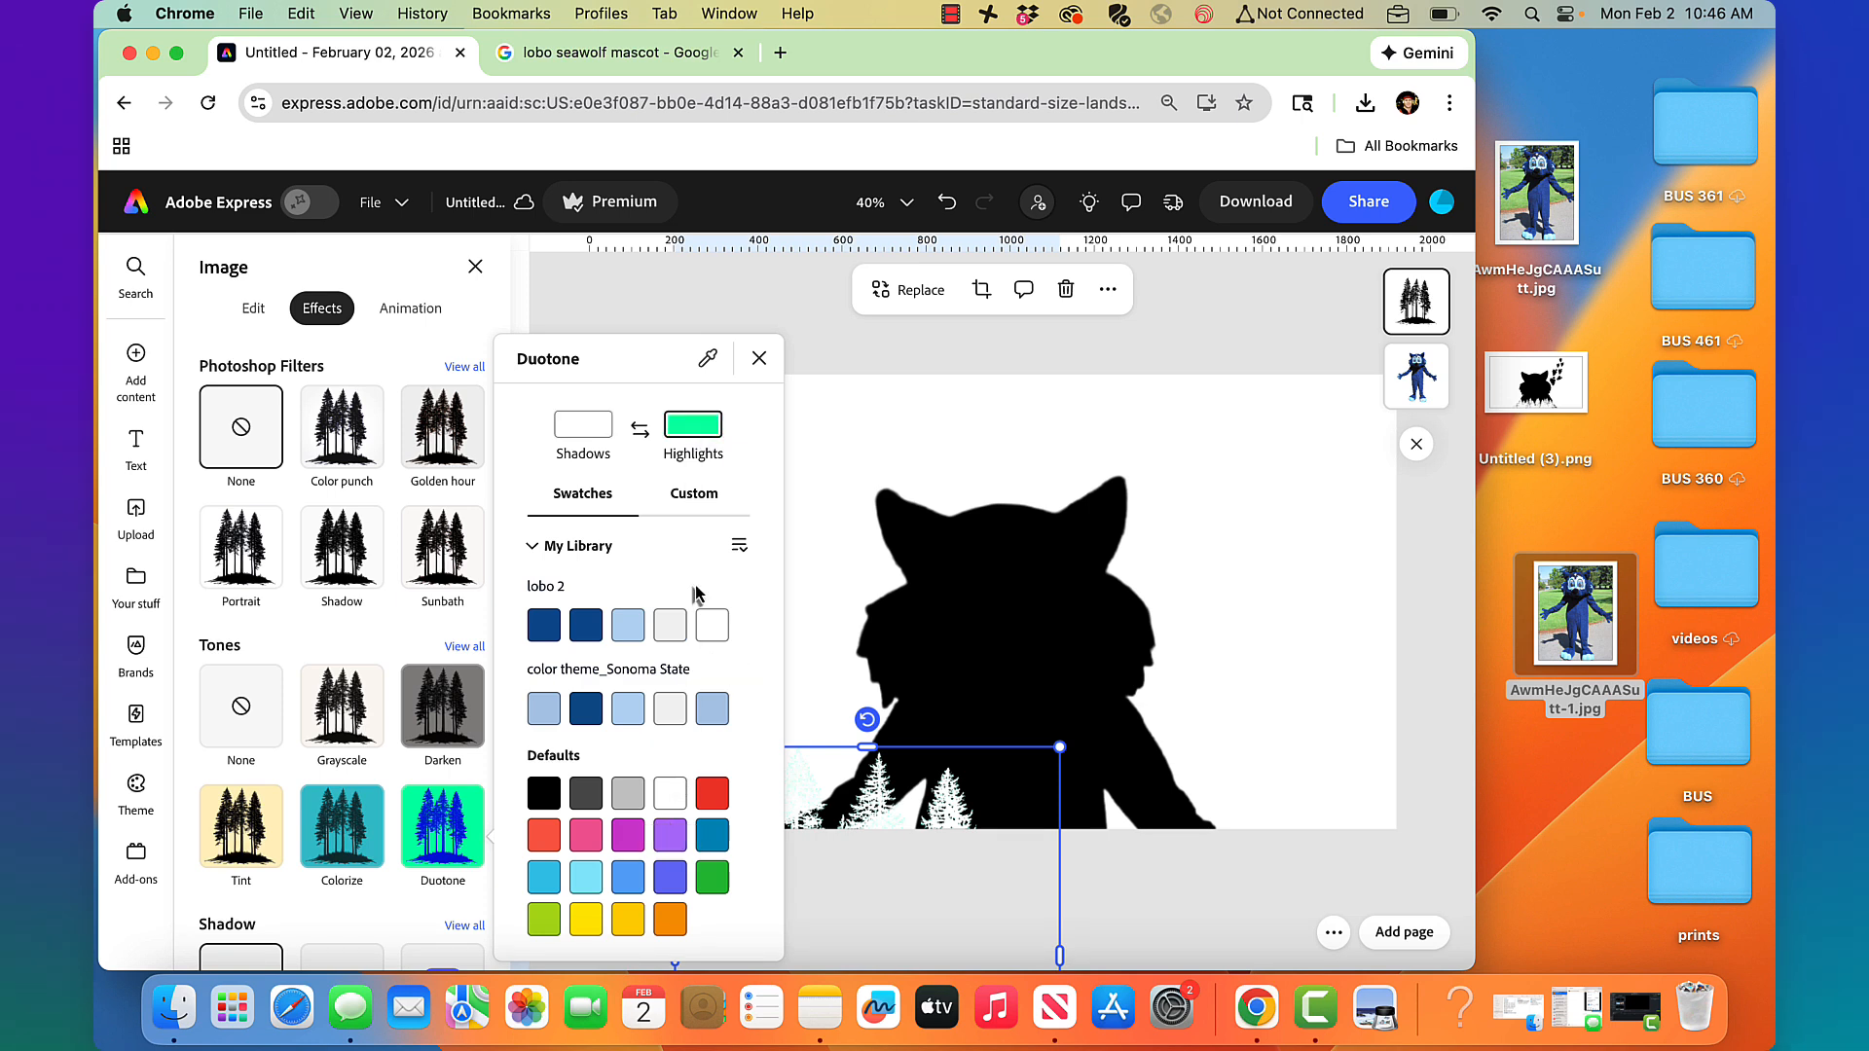
left_click(669, 795)
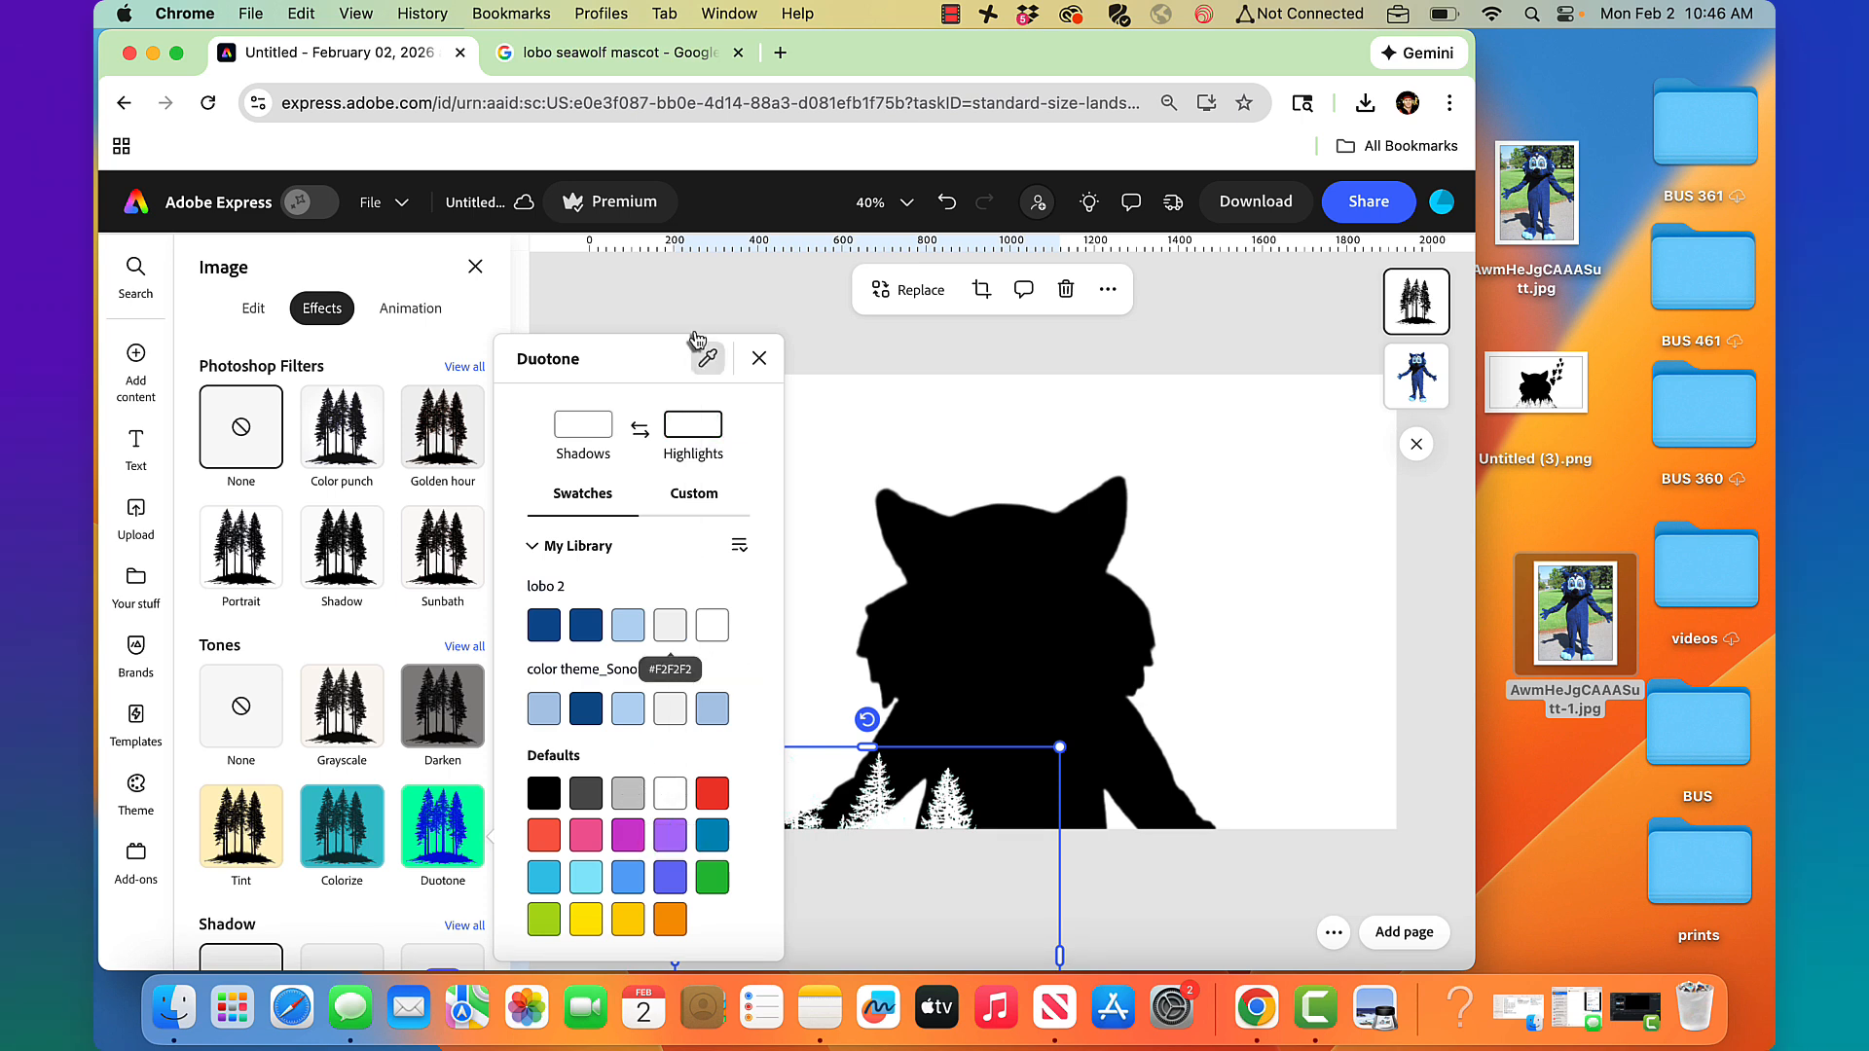
left_click(806, 325)
- Duplicate the white tree group and spread the copies across the mascot's lower body to form a continuous tree line
left_click_drag(958, 819, 1176, 791)
left_click_drag(985, 804, 714, 815)
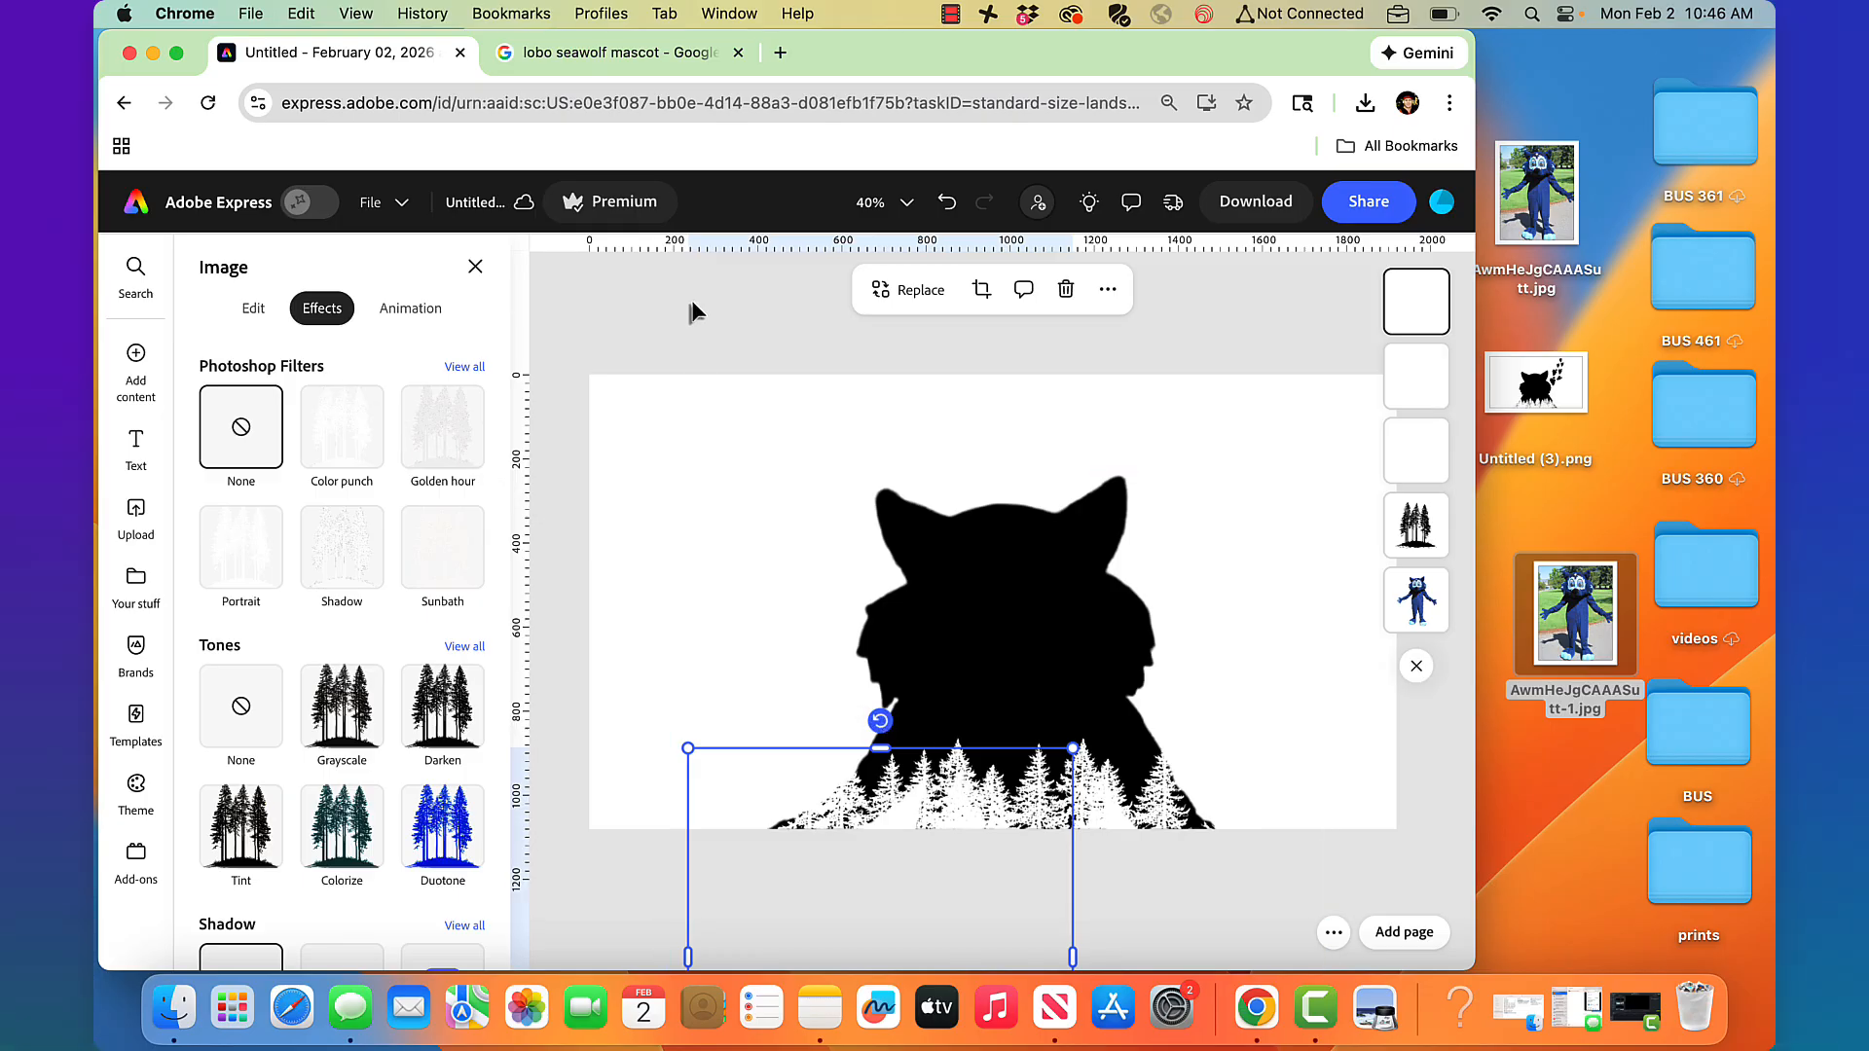
left_click(686, 390)
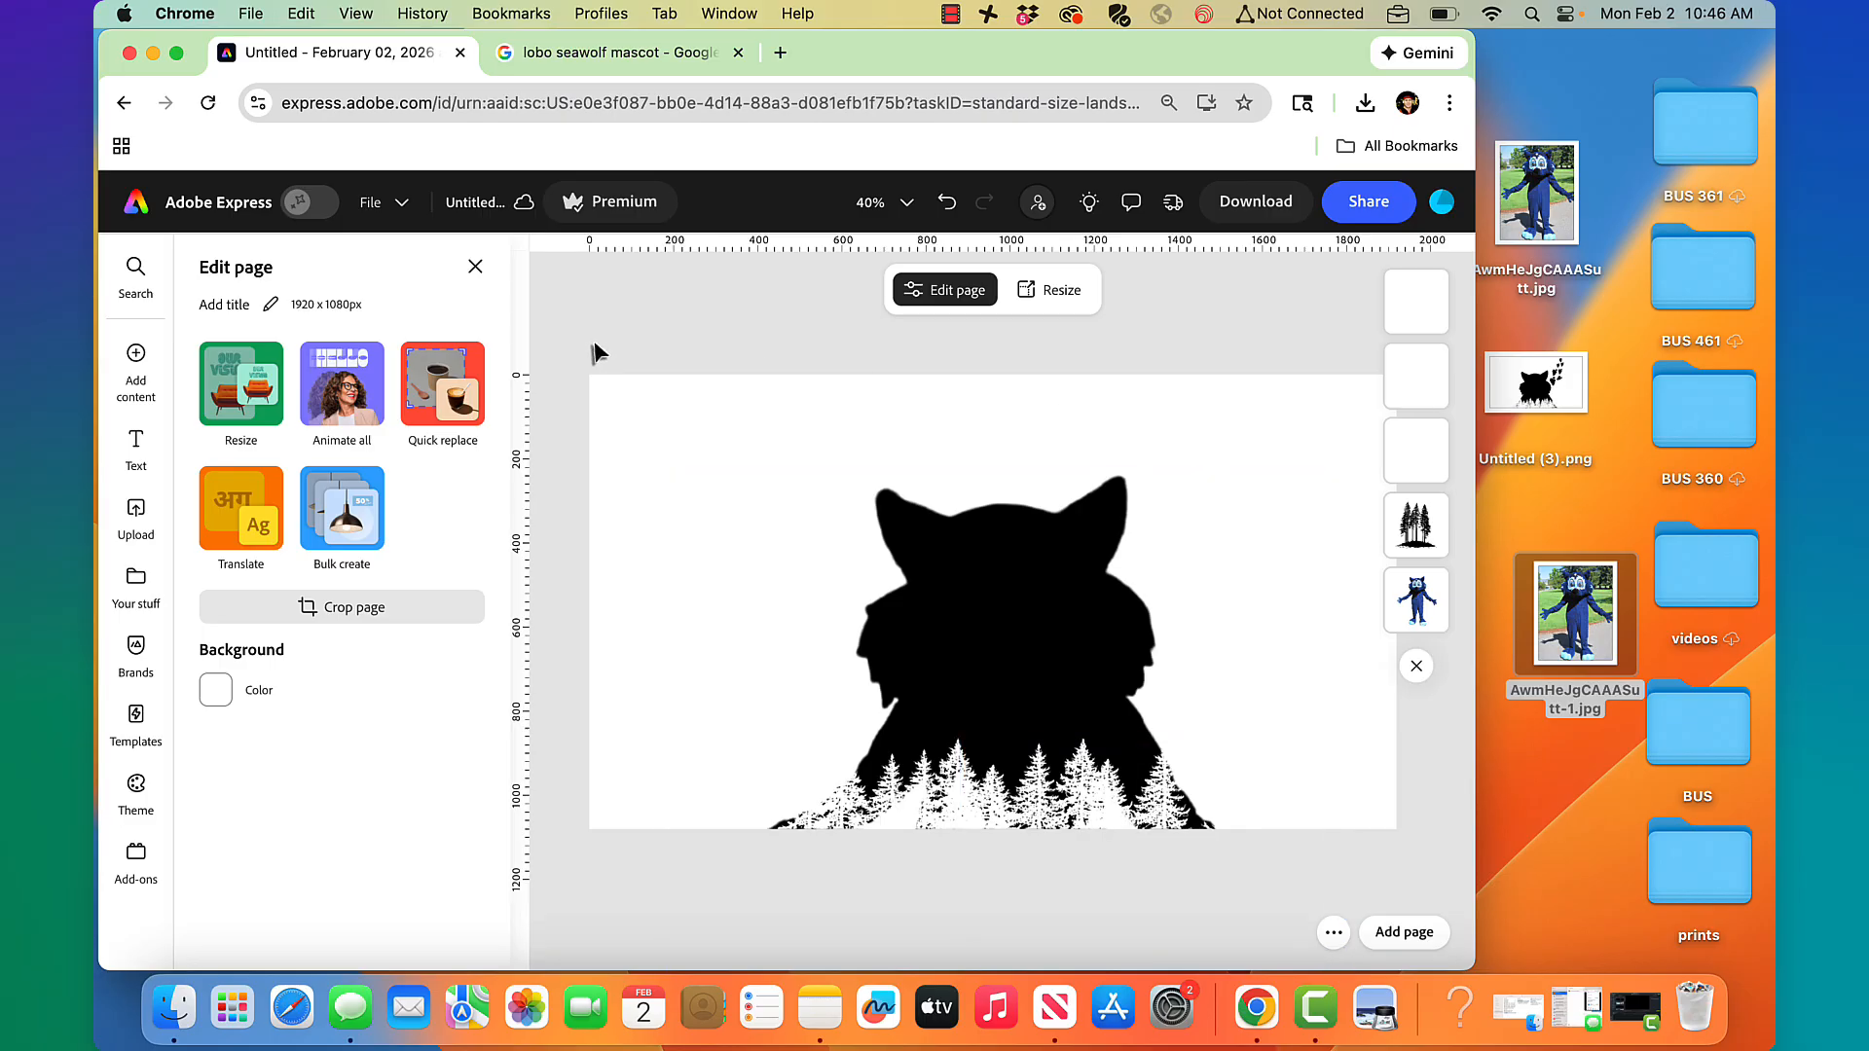
- Search the stock photos for "grapes" and add the red grape bunch with green leaves on white to the page
left_click(136, 379)
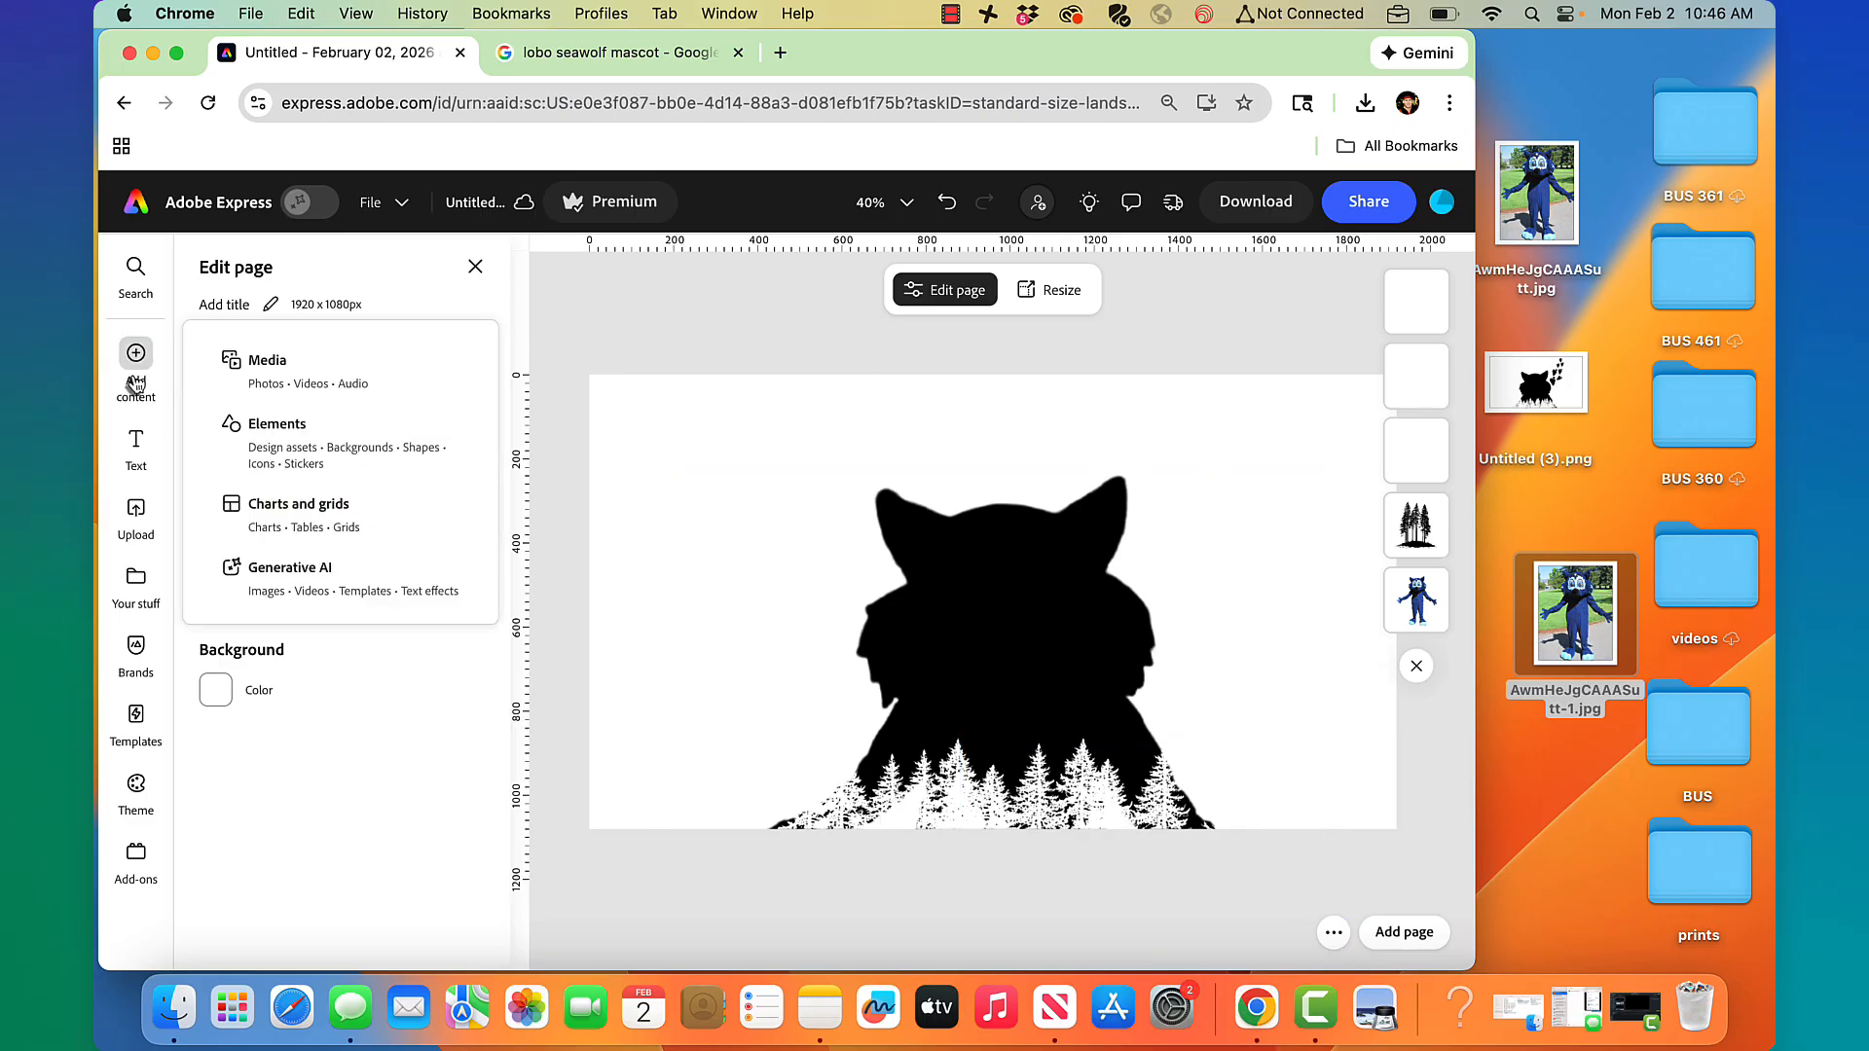
left_click(247, 367)
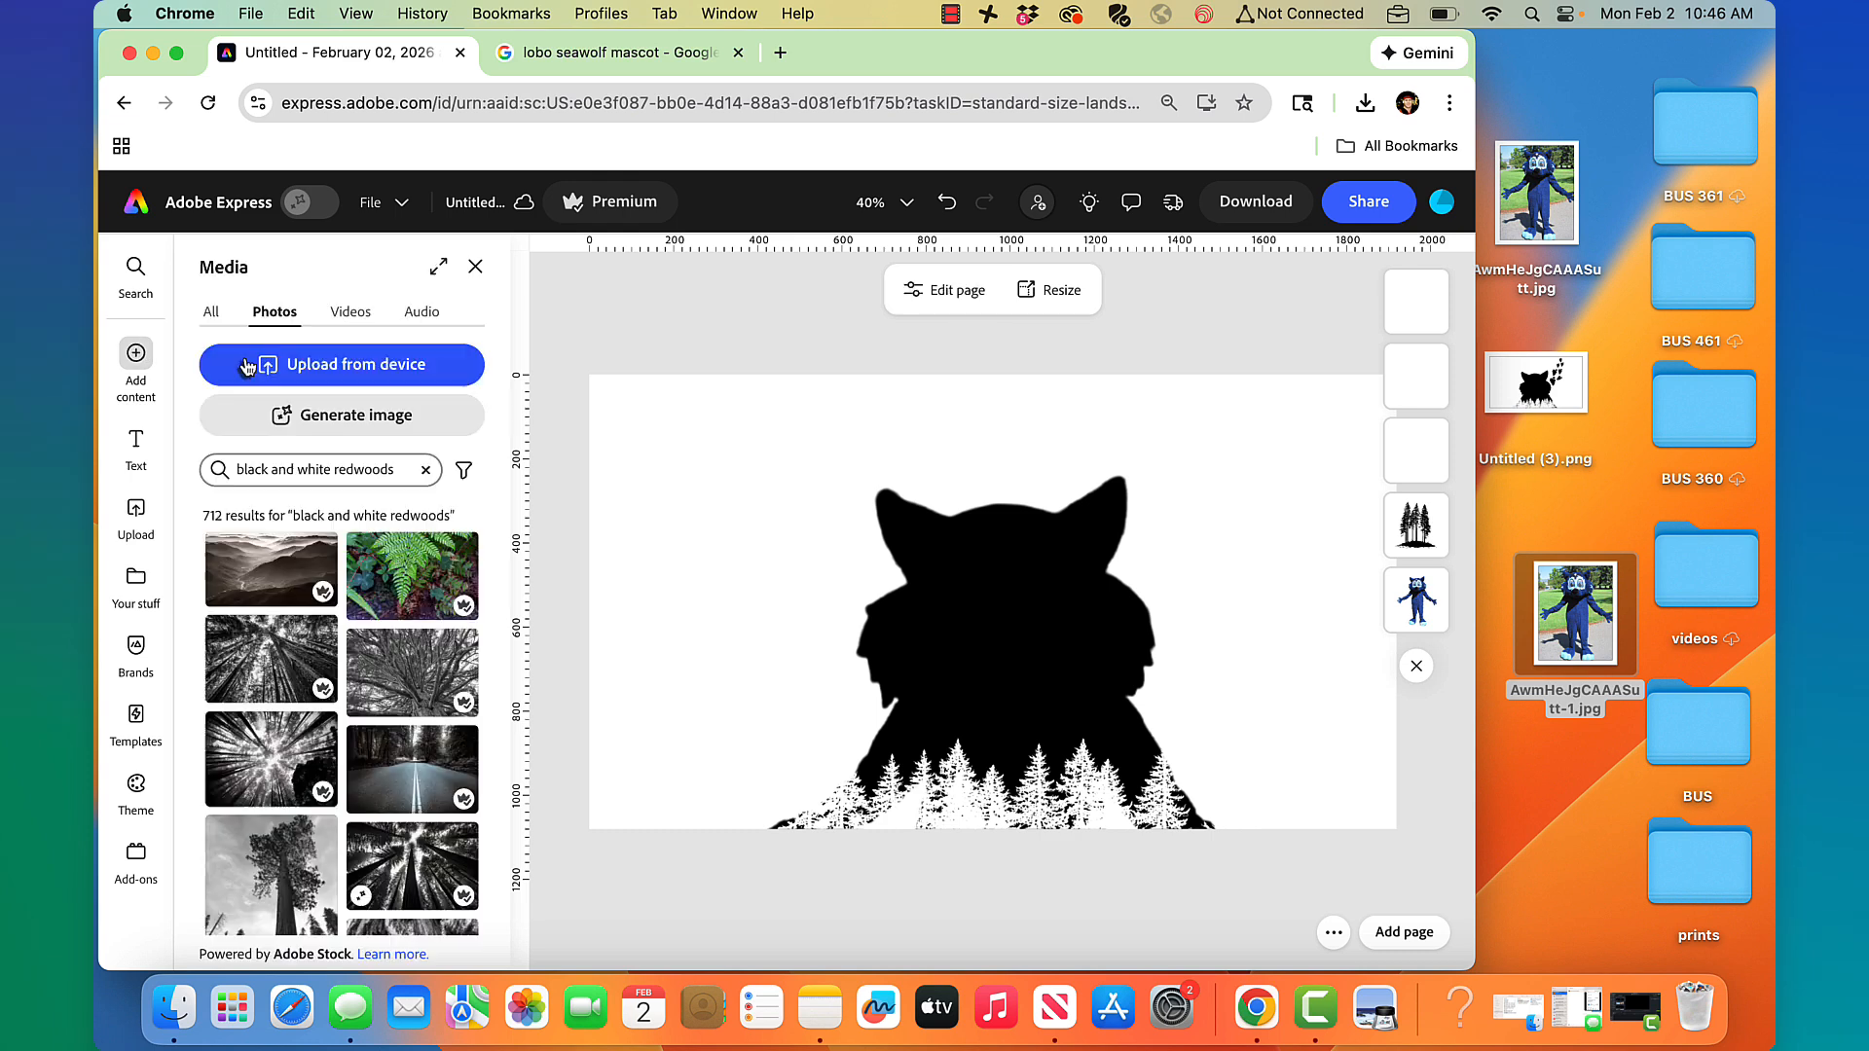
left_click(274, 477)
left_click(321, 476)
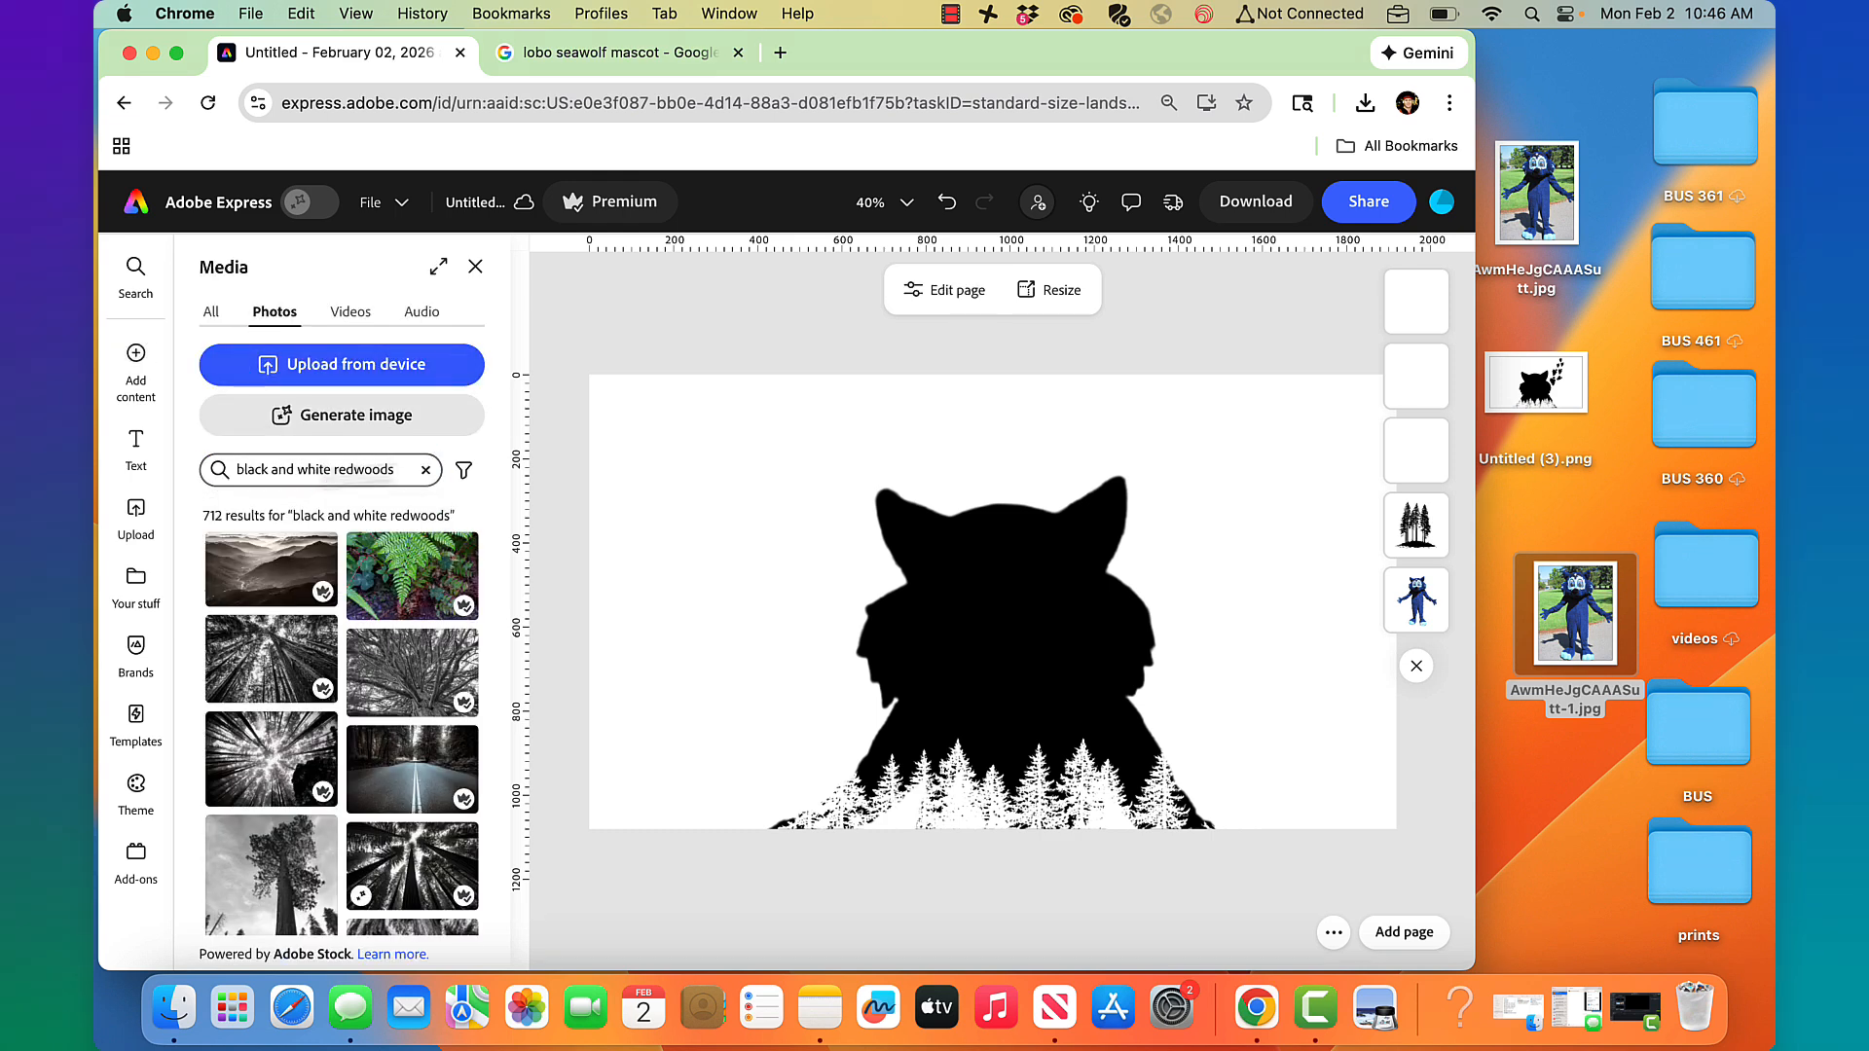
left_click_drag(399, 470, 223, 482)
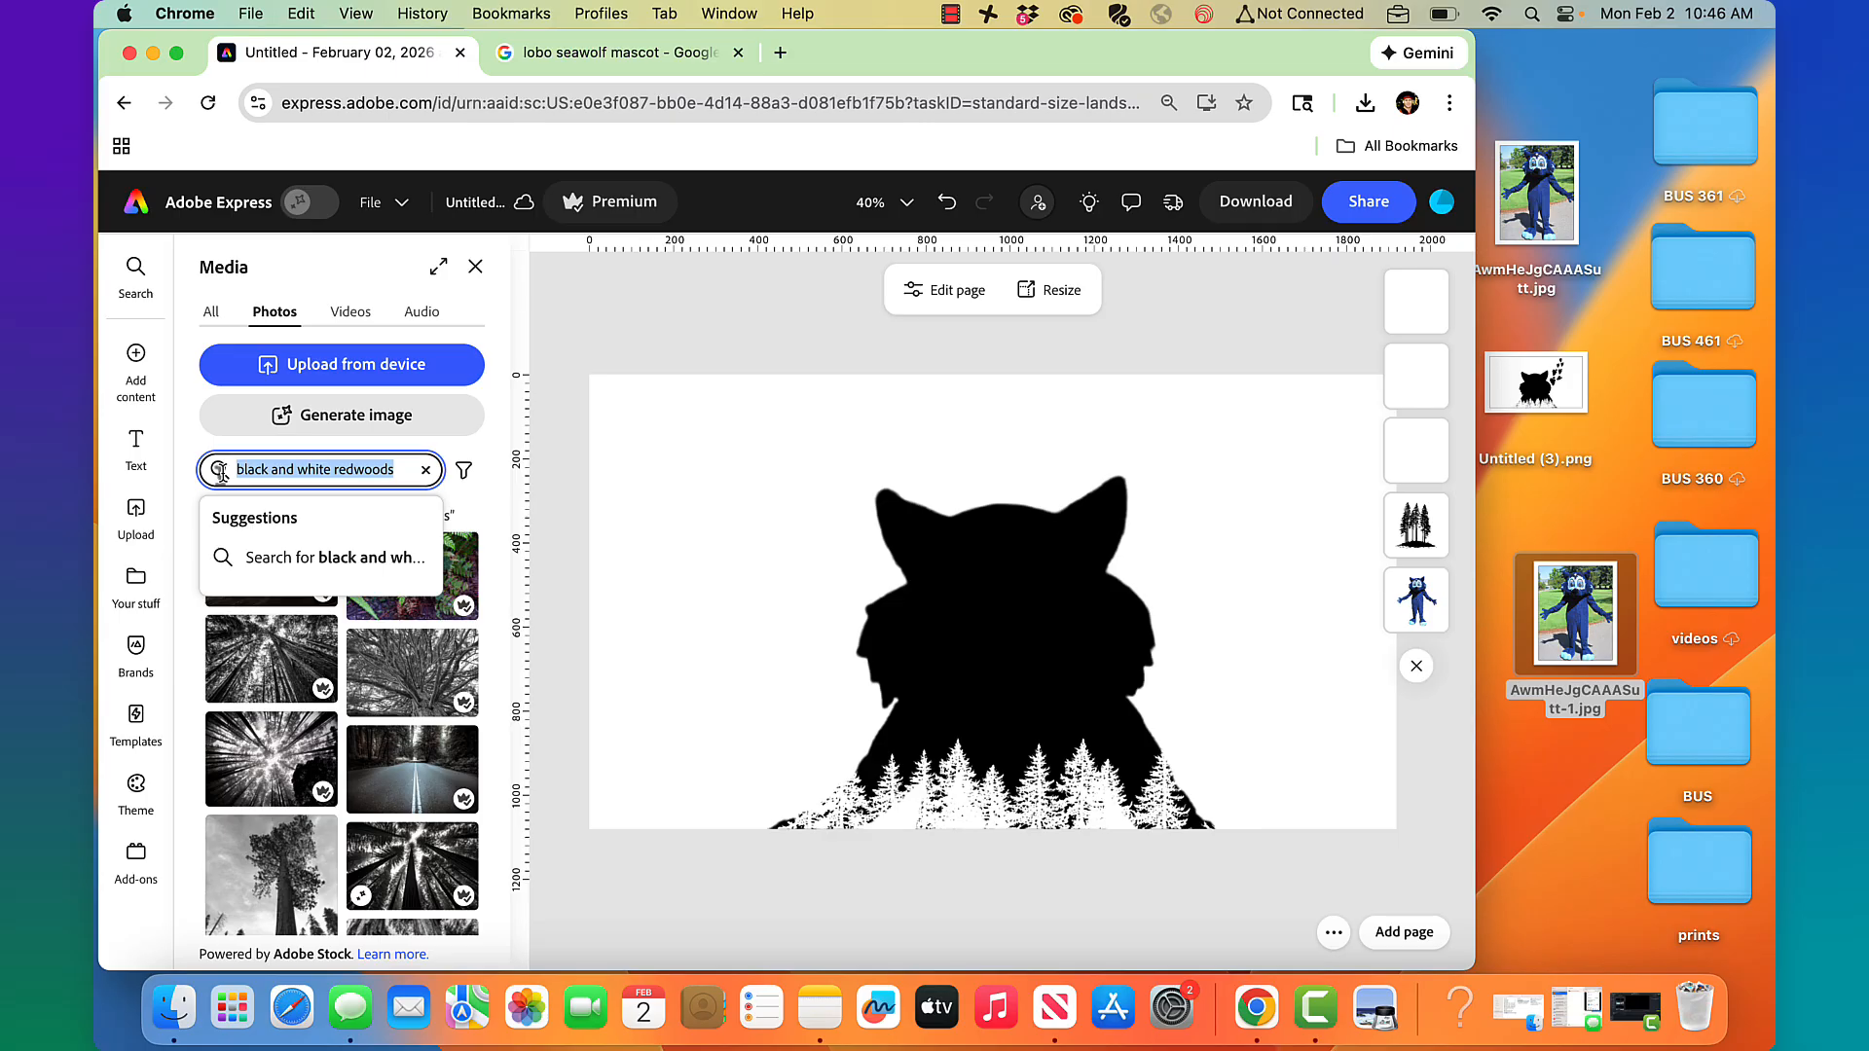
type("grapes")
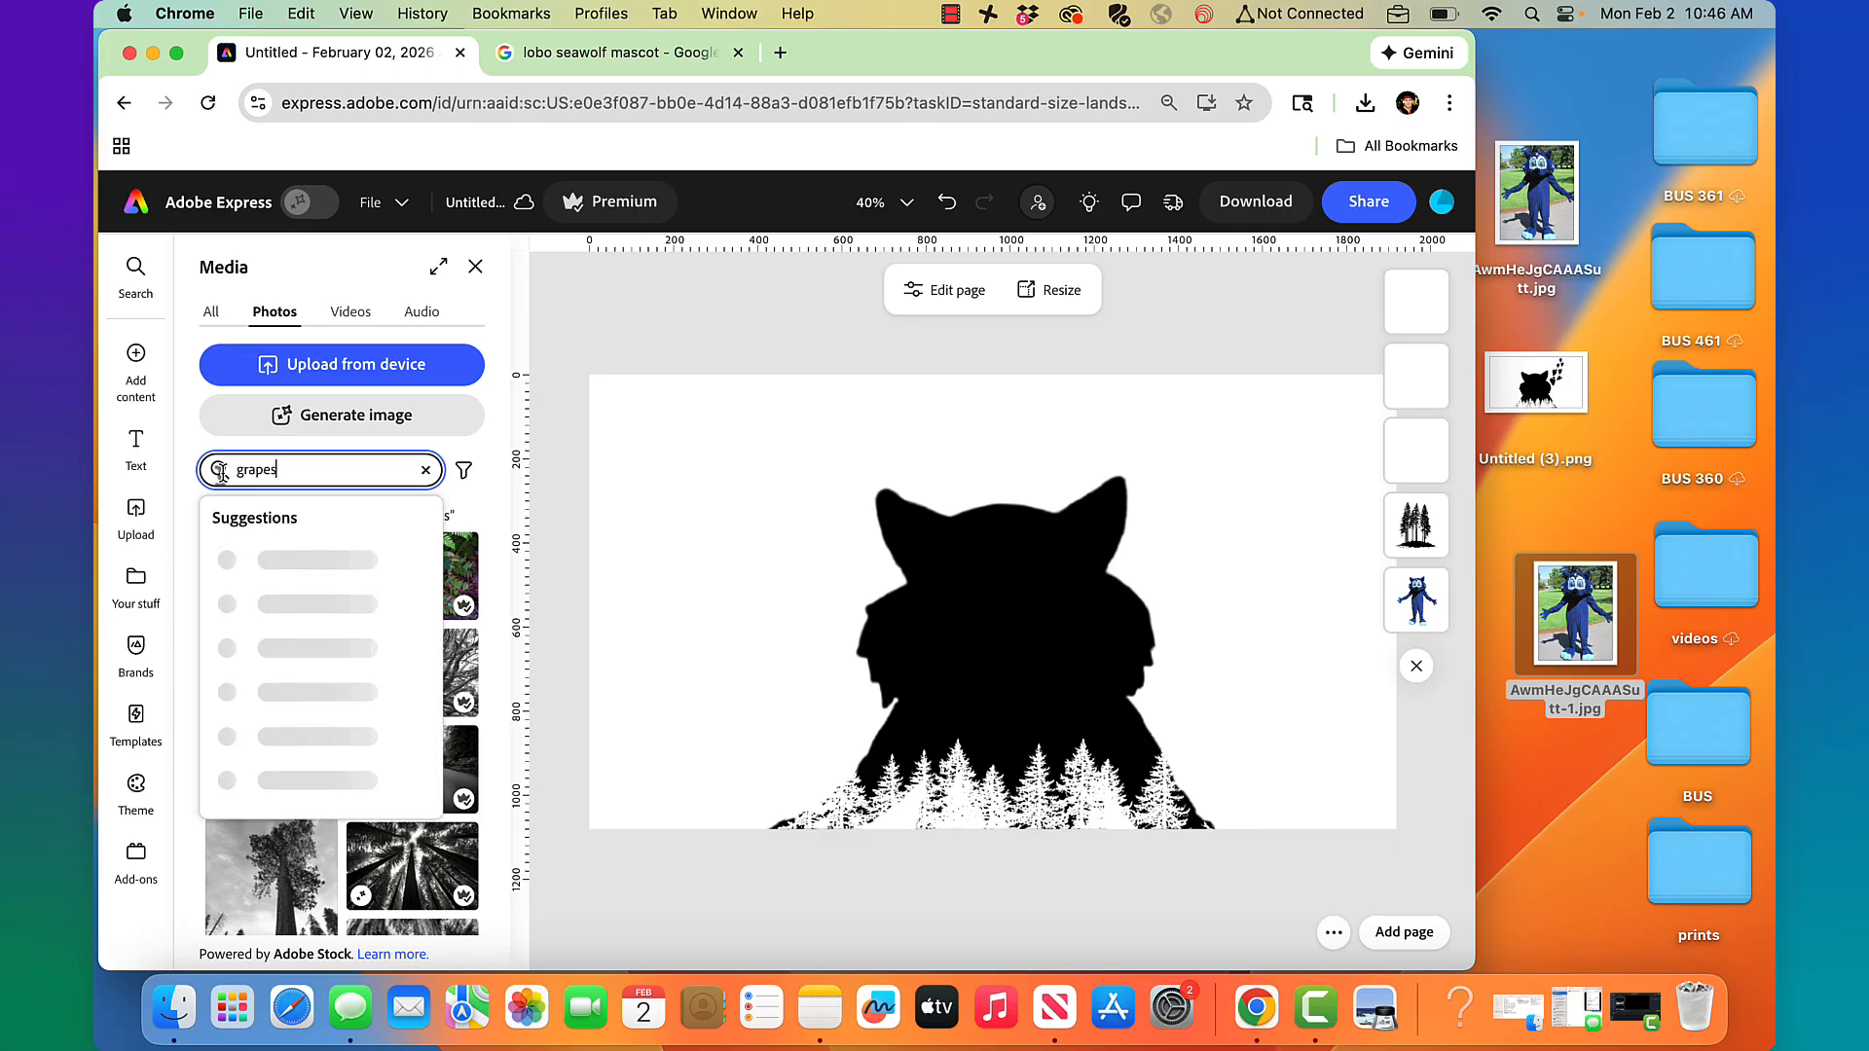
key("Return")
left_click(411, 720)
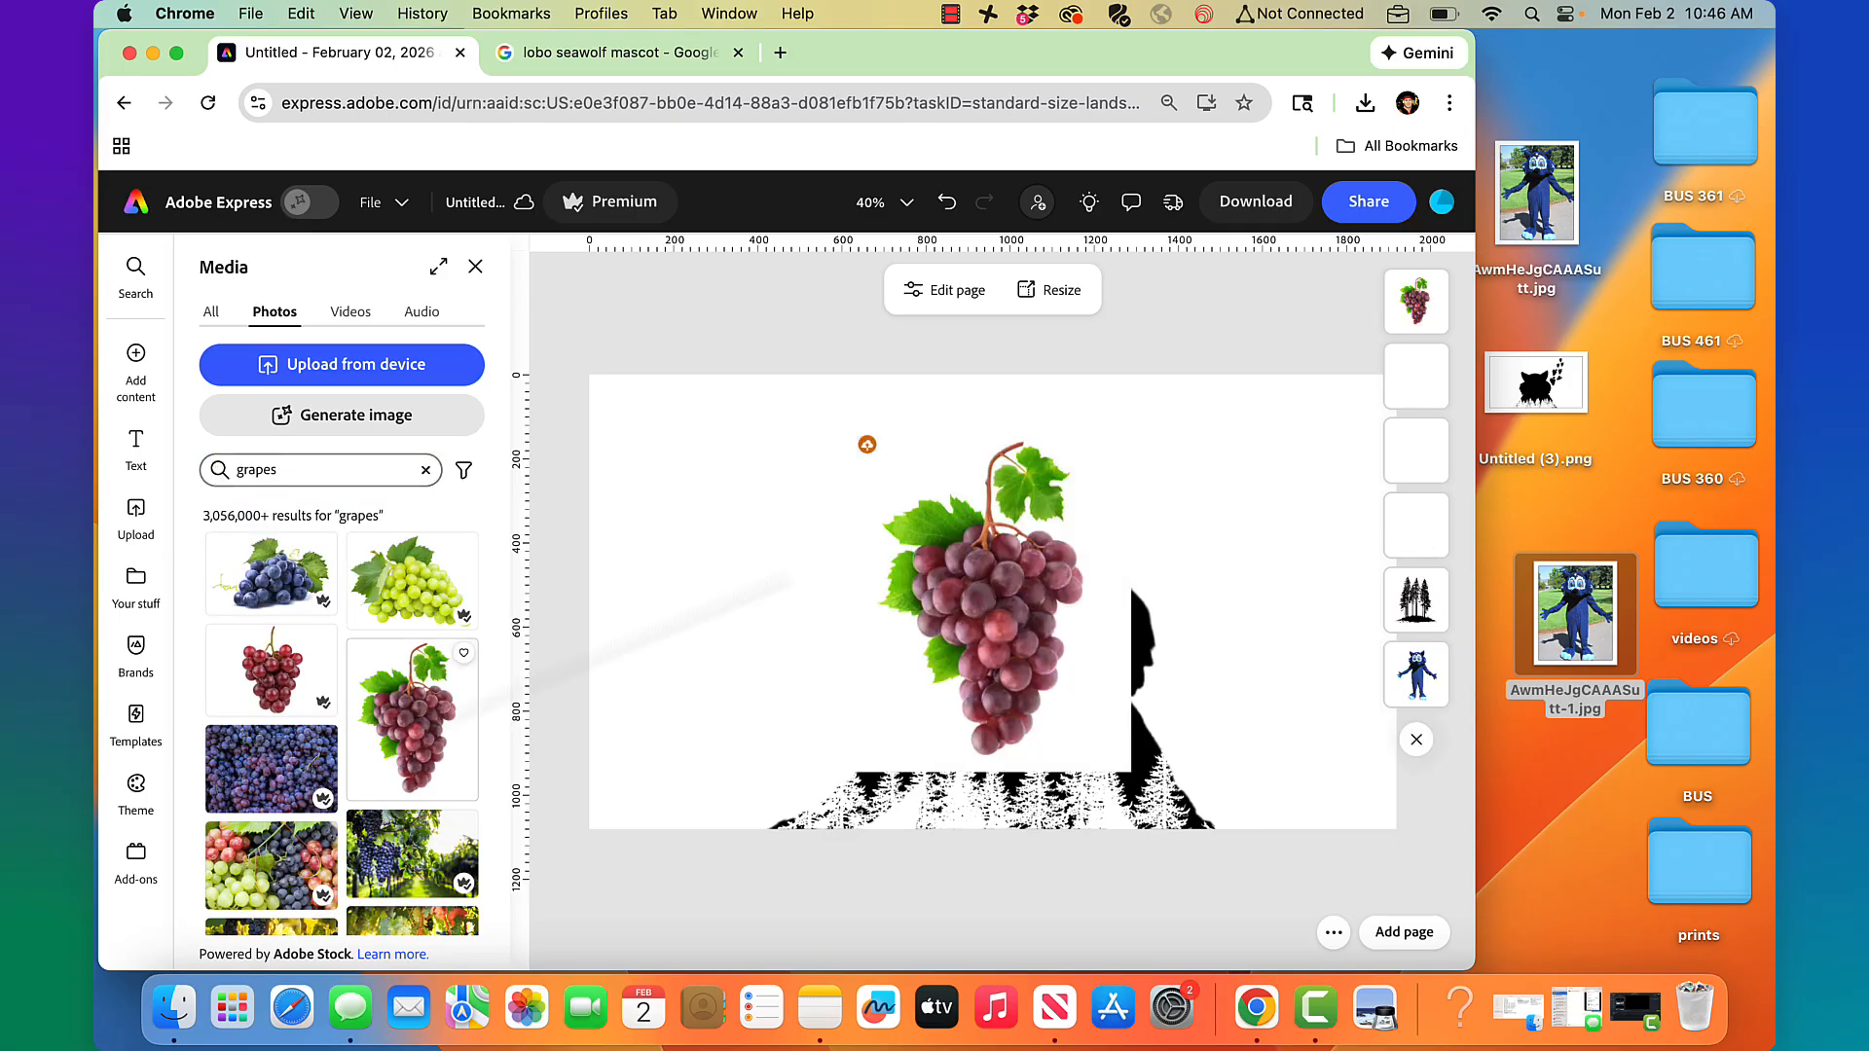
- Remove the grape image's background and turn it into a silhouette using Duotone with black shadows and black highlights
left_click(930, 535)
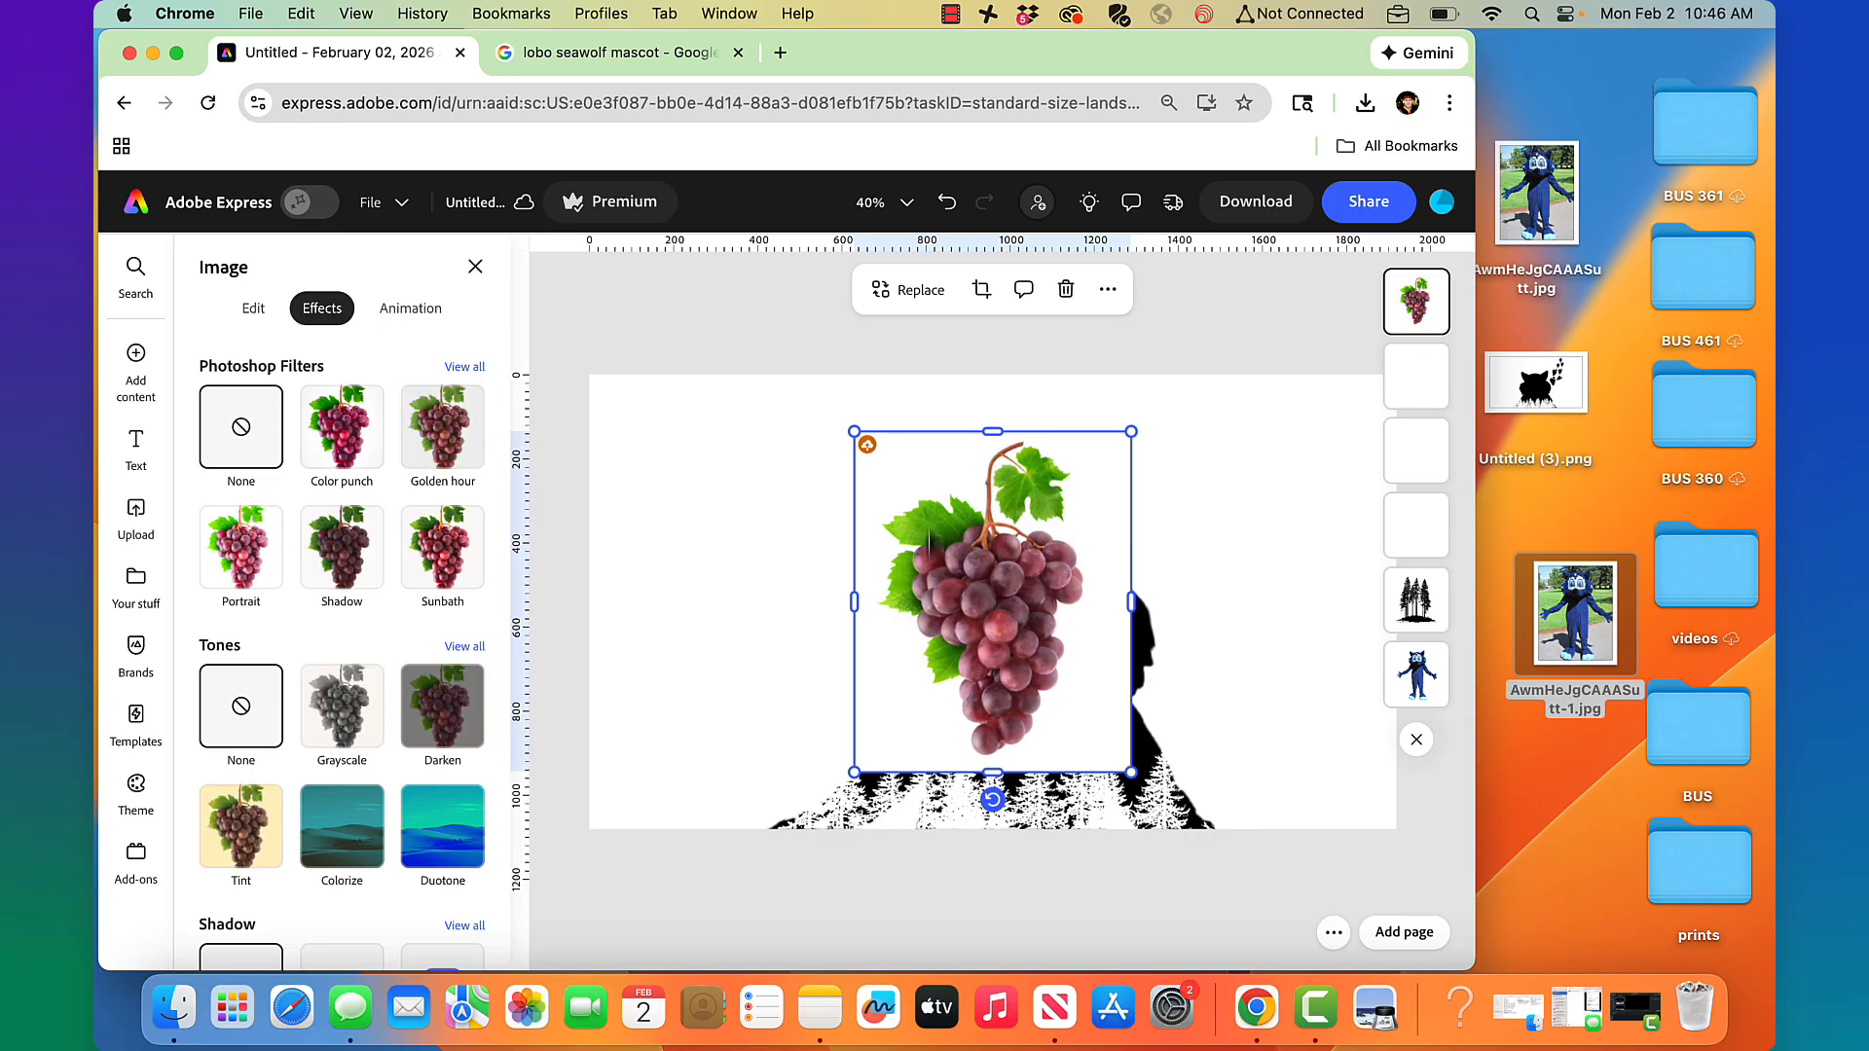
left_click(252, 308)
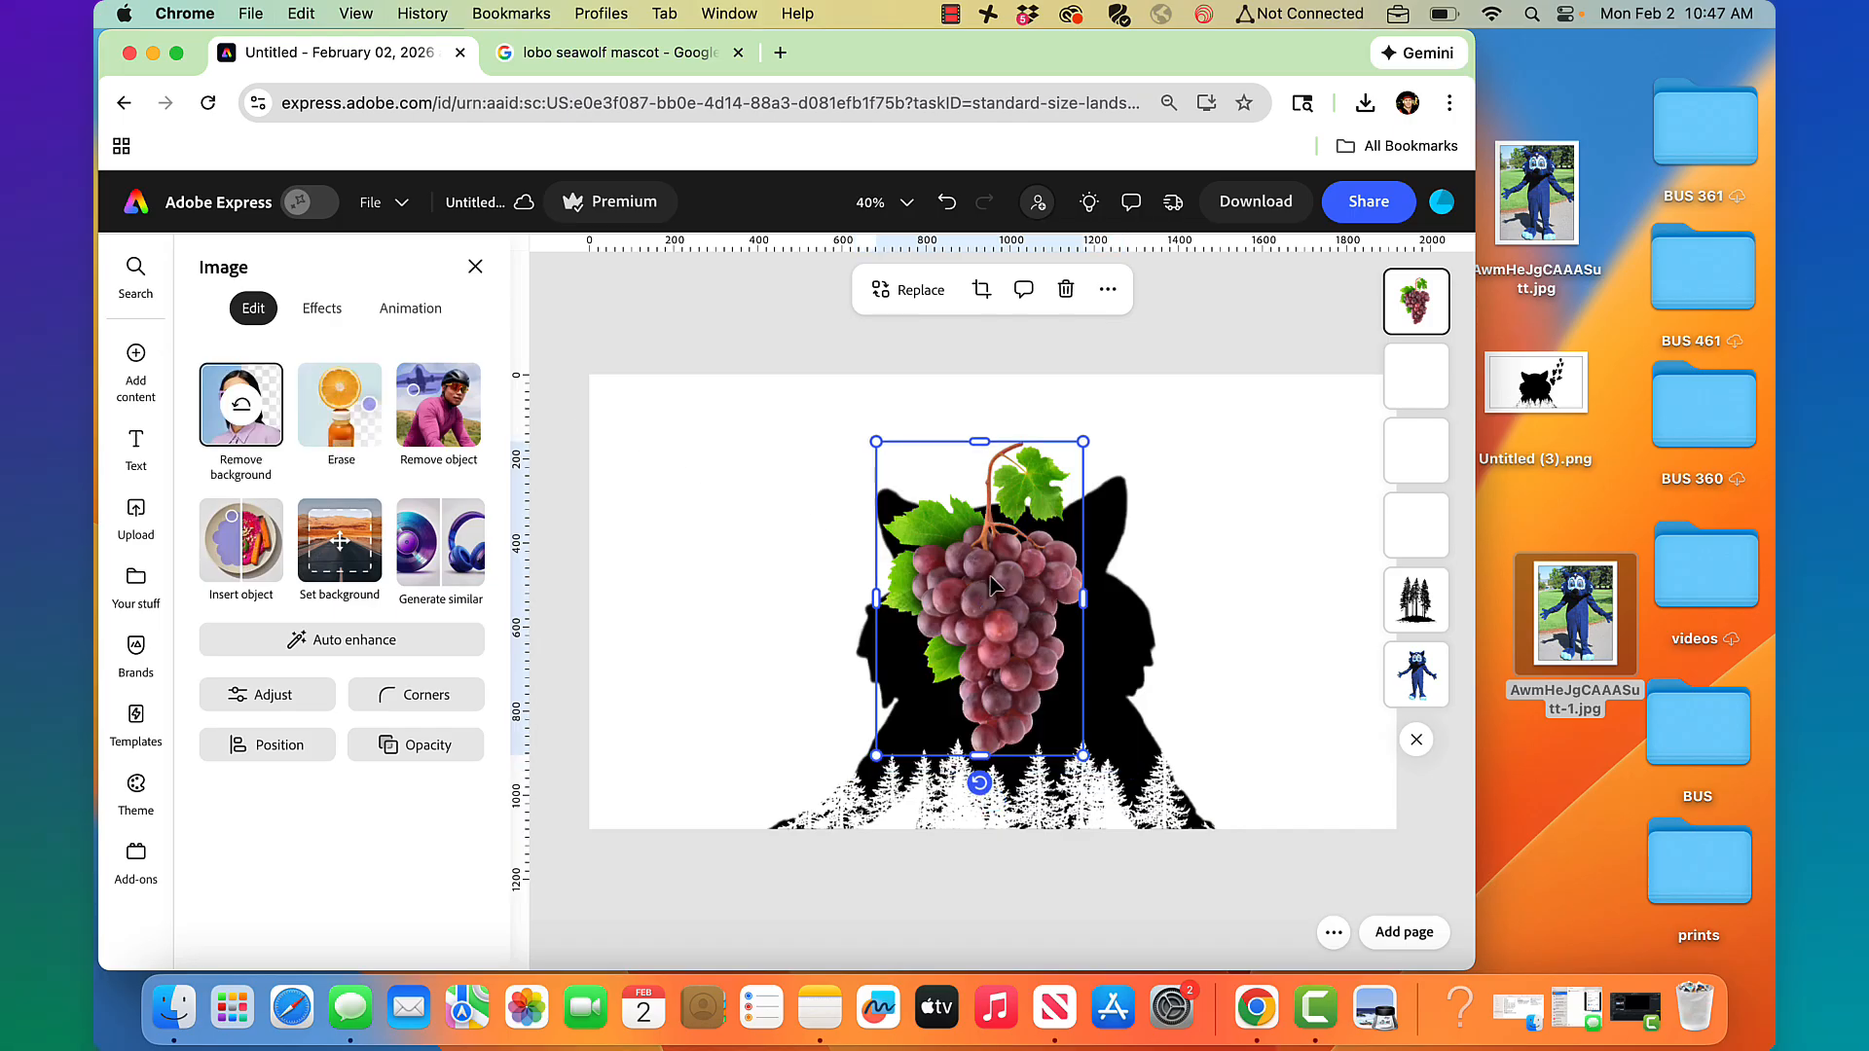
left_click(319, 310)
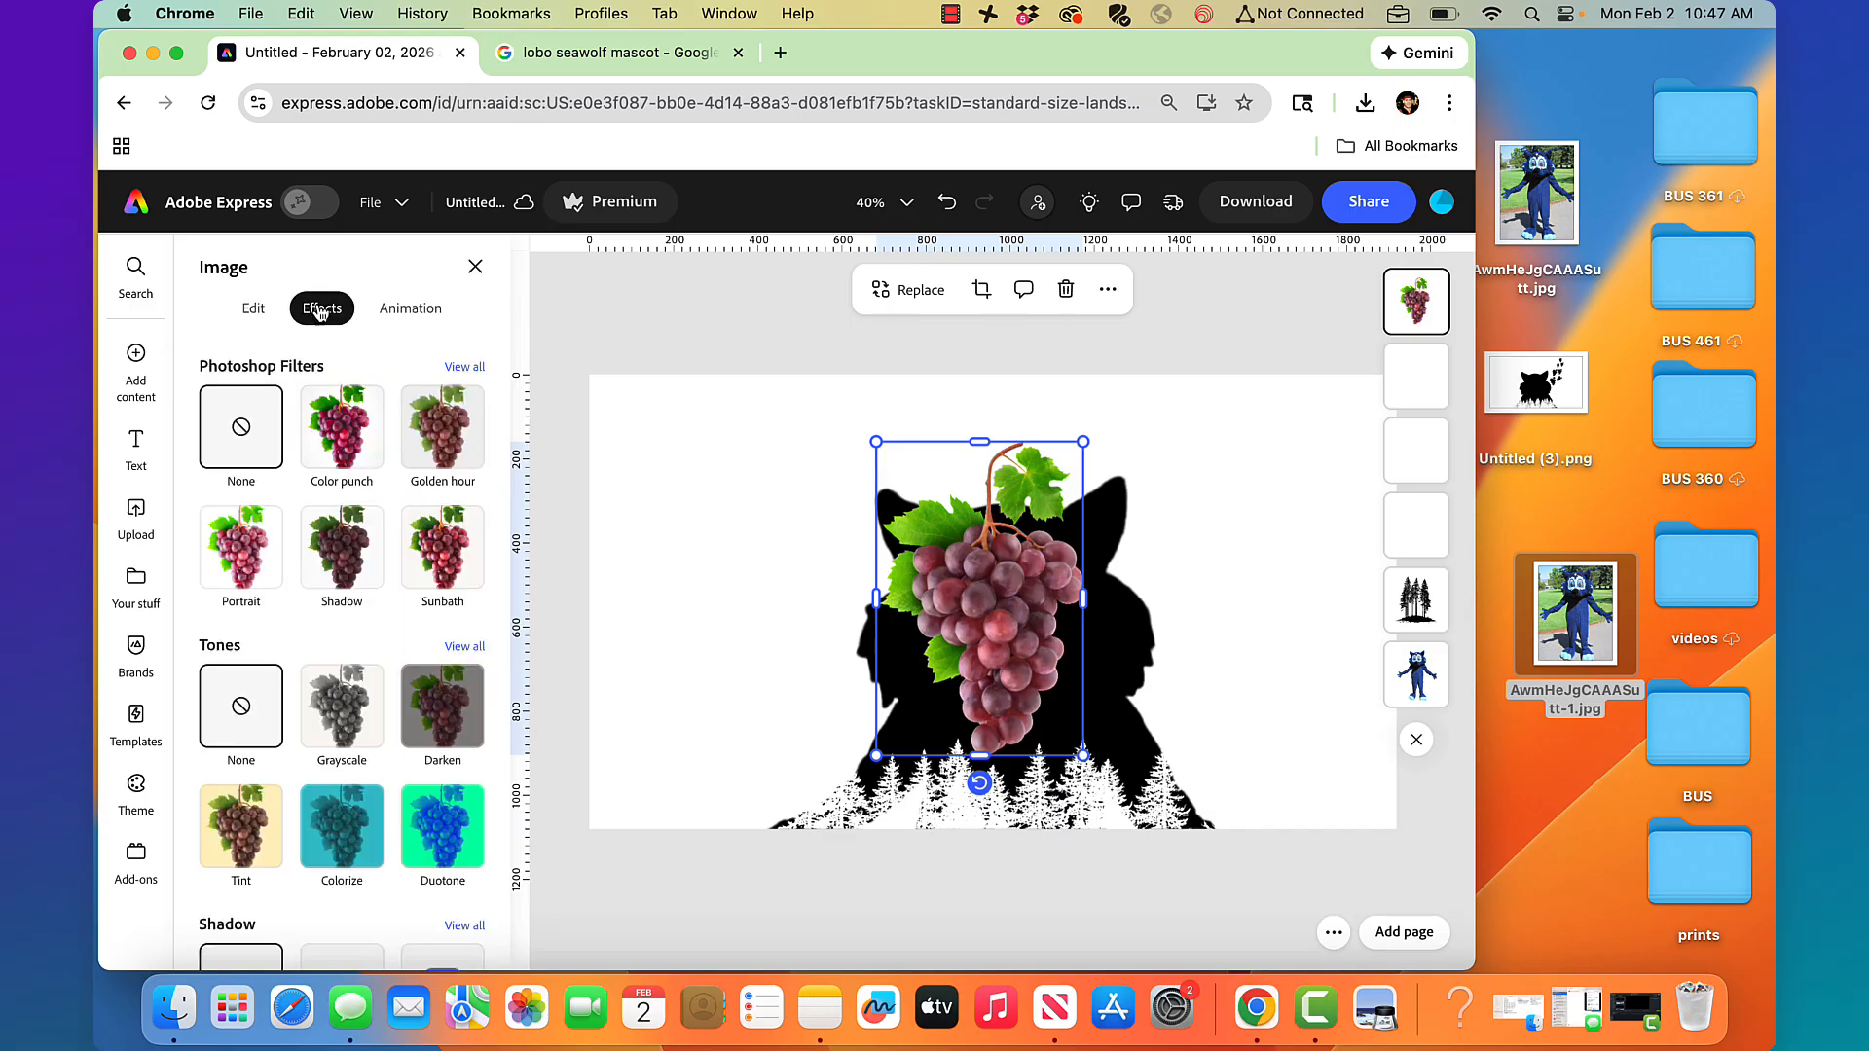
left_click(455, 813)
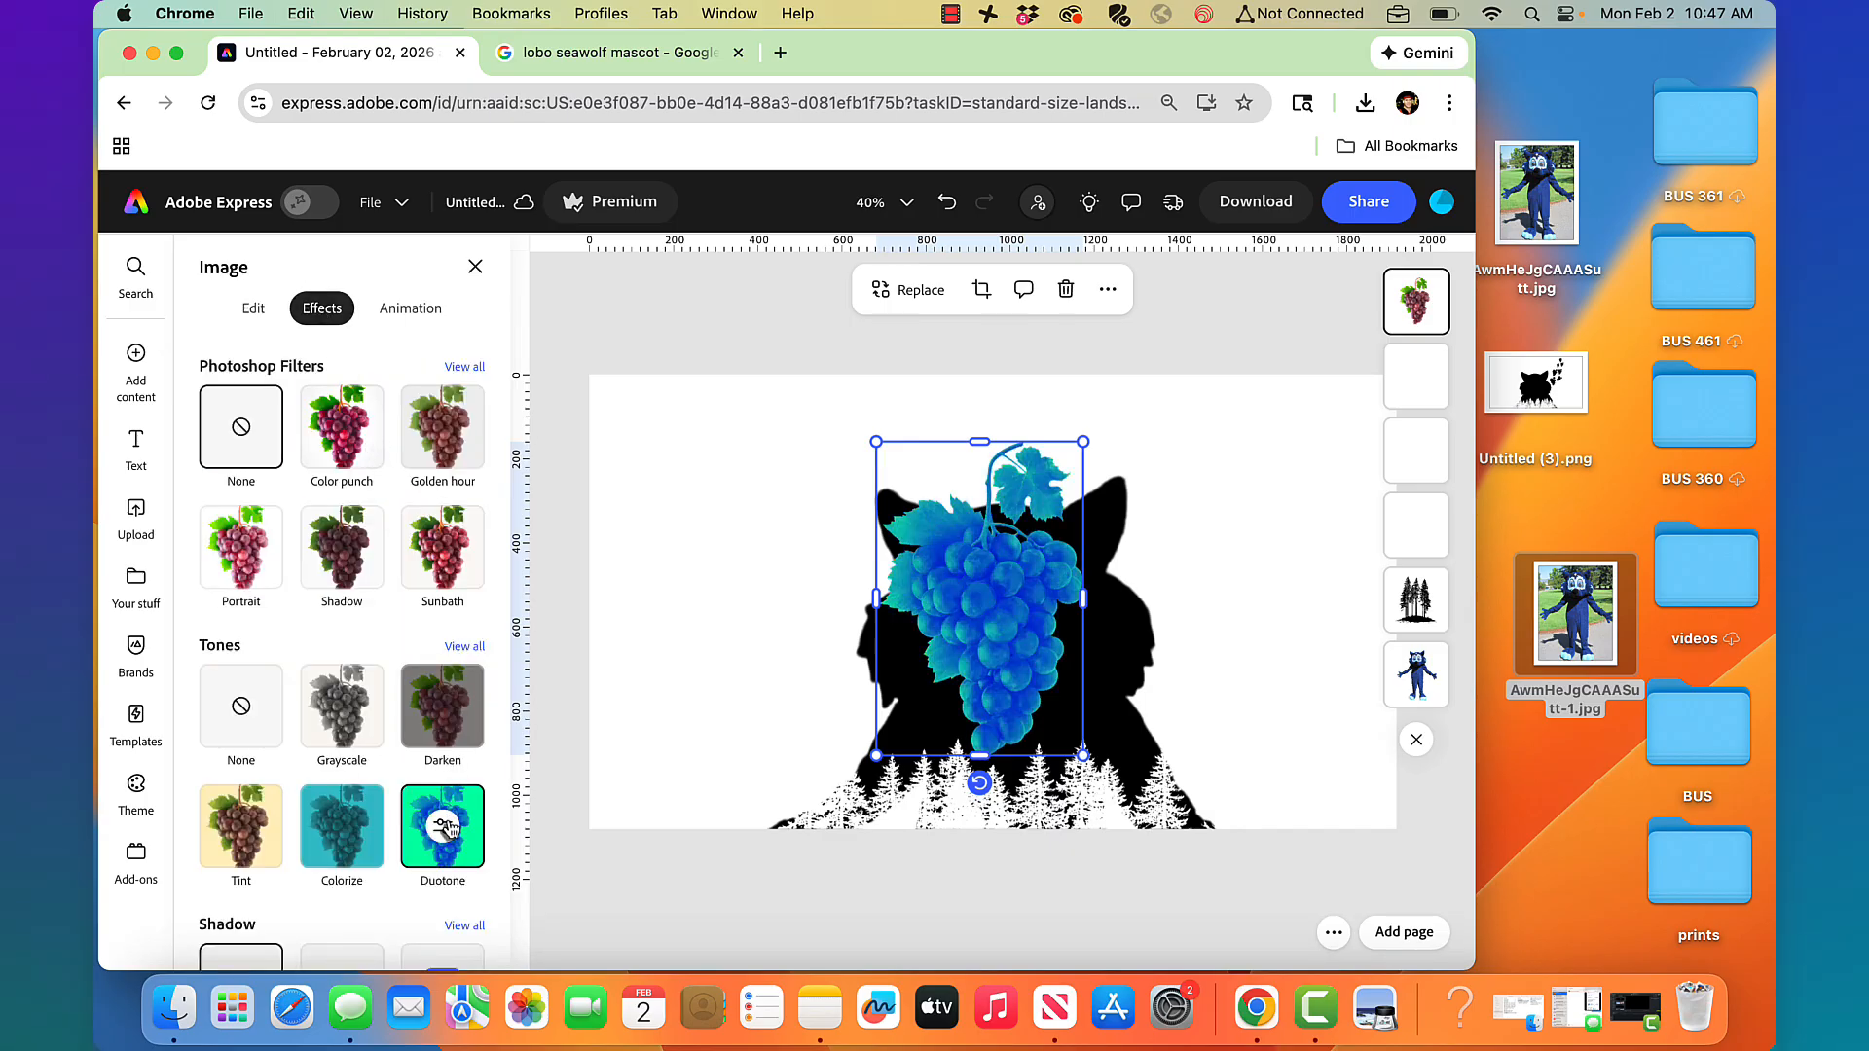
left_click(454, 813)
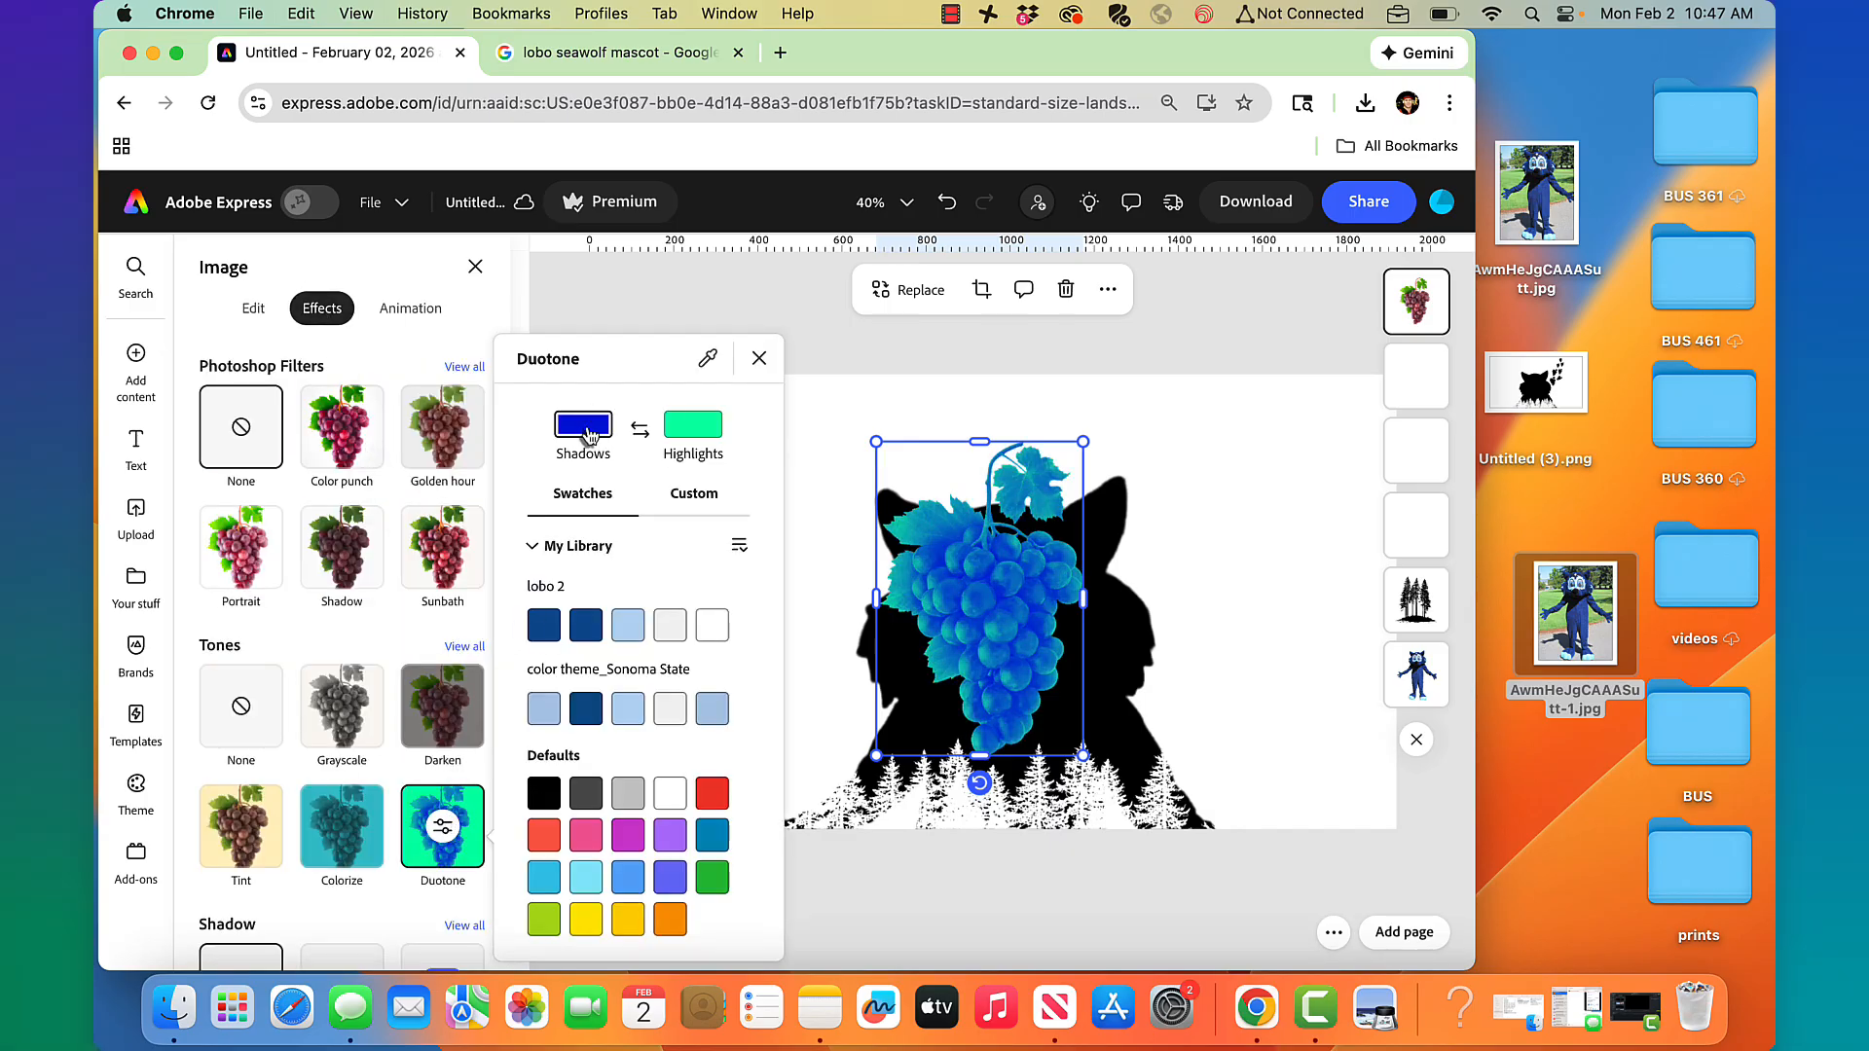
left_click(551, 793)
left_click(709, 425)
left_click(549, 802)
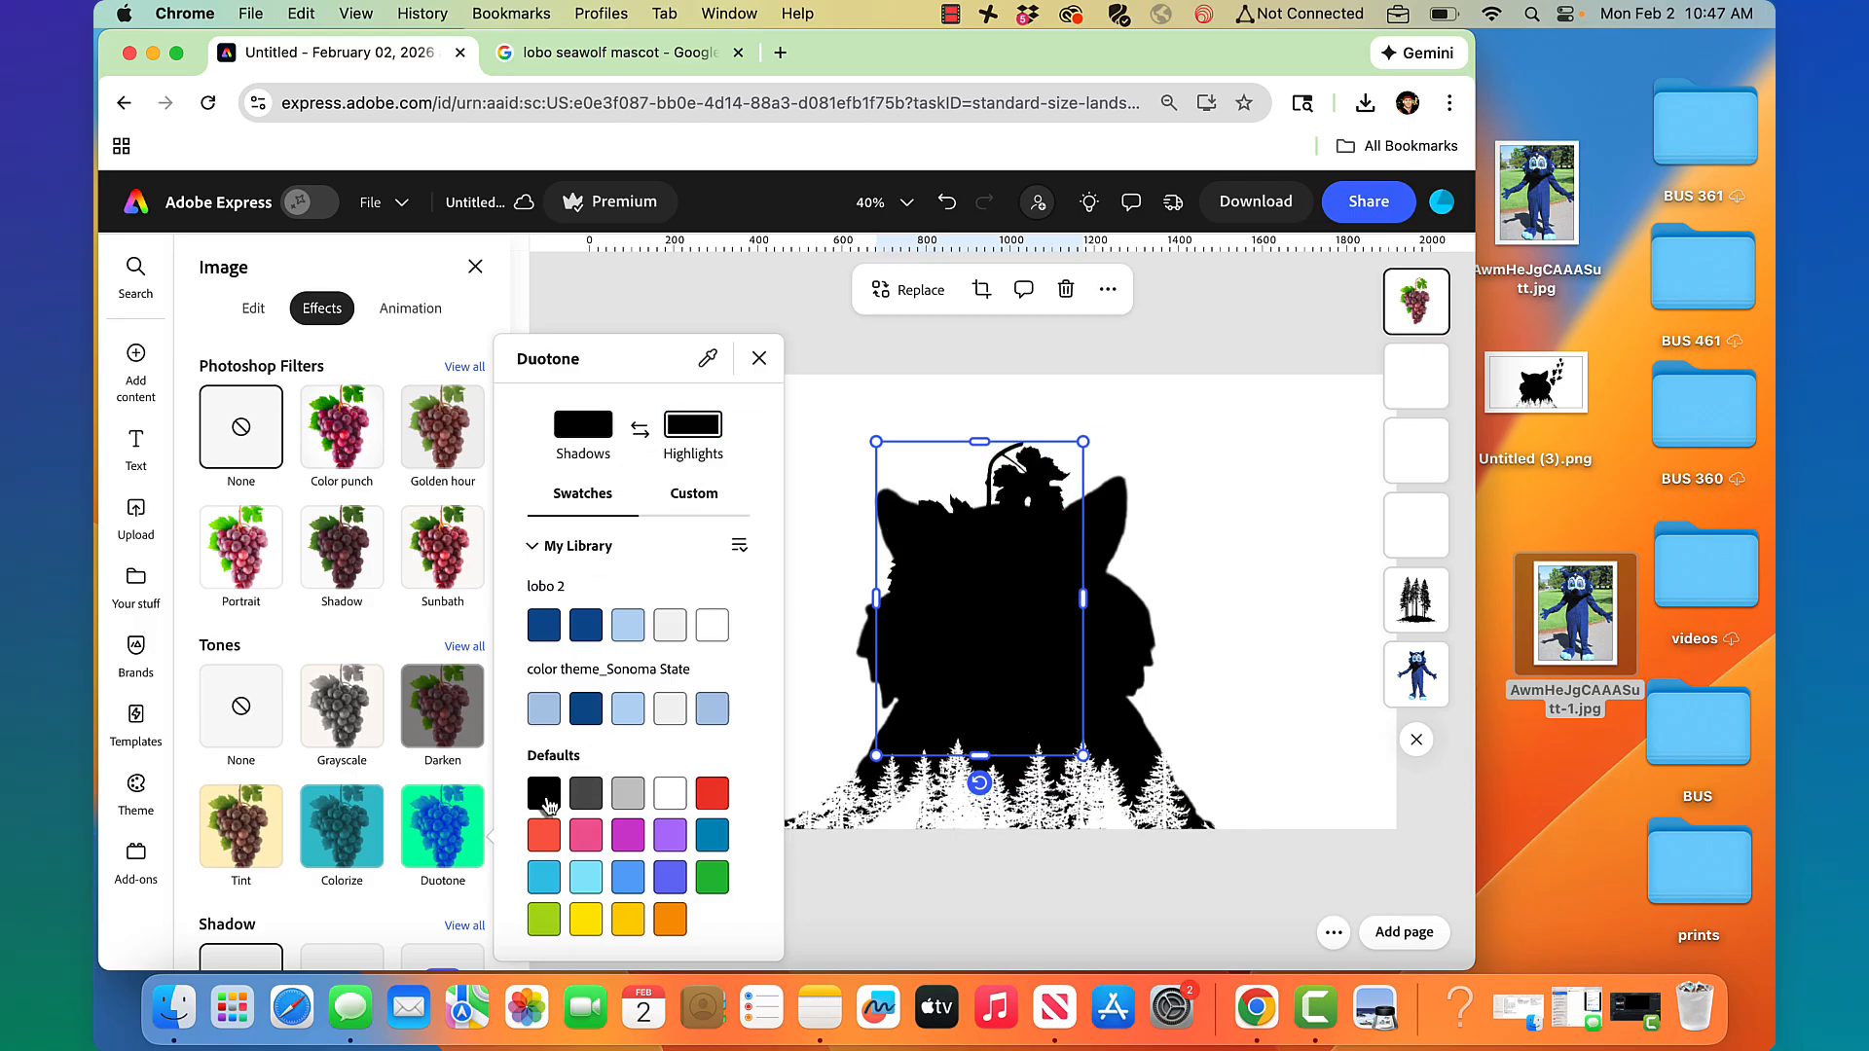
- Shrink and tilt the grape silhouette, then arrange five copies in a rising cluster beside the mascot's right-hand ear
left_click_drag(1029, 489, 1280, 441)
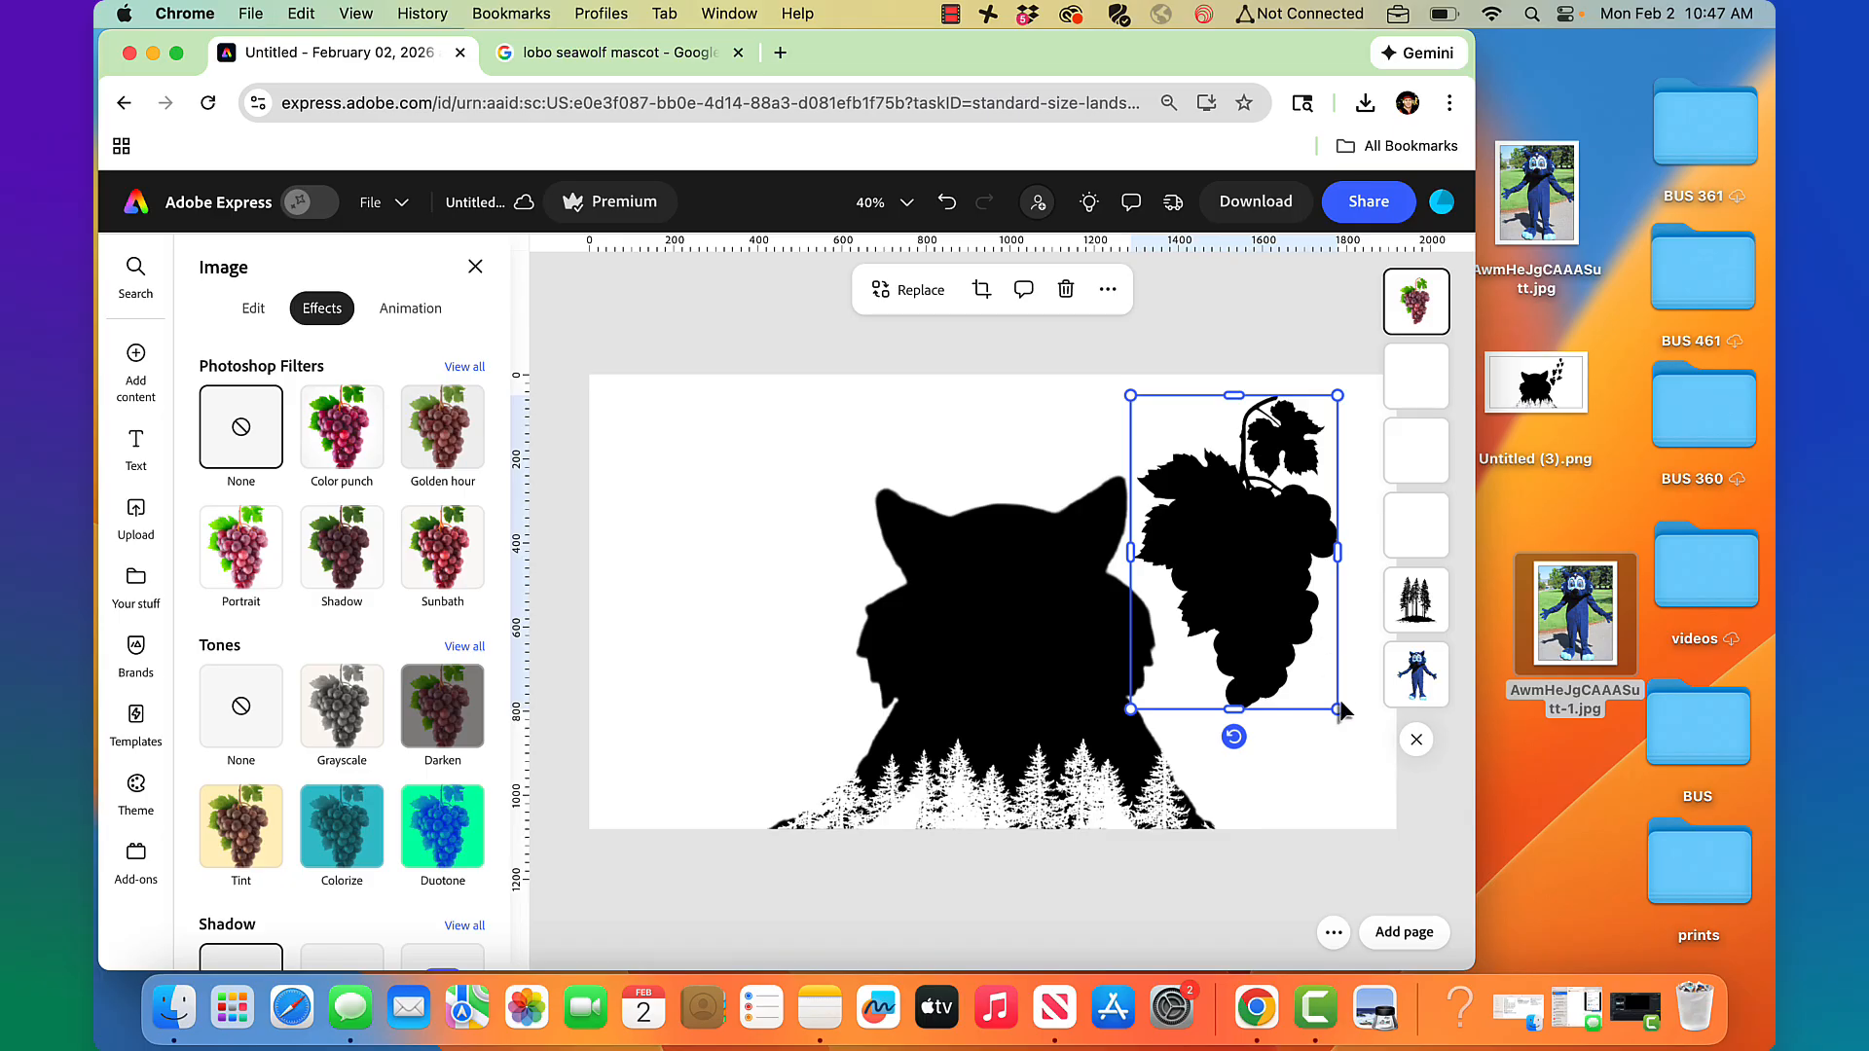
left_click_drag(1339, 710, 1207, 401)
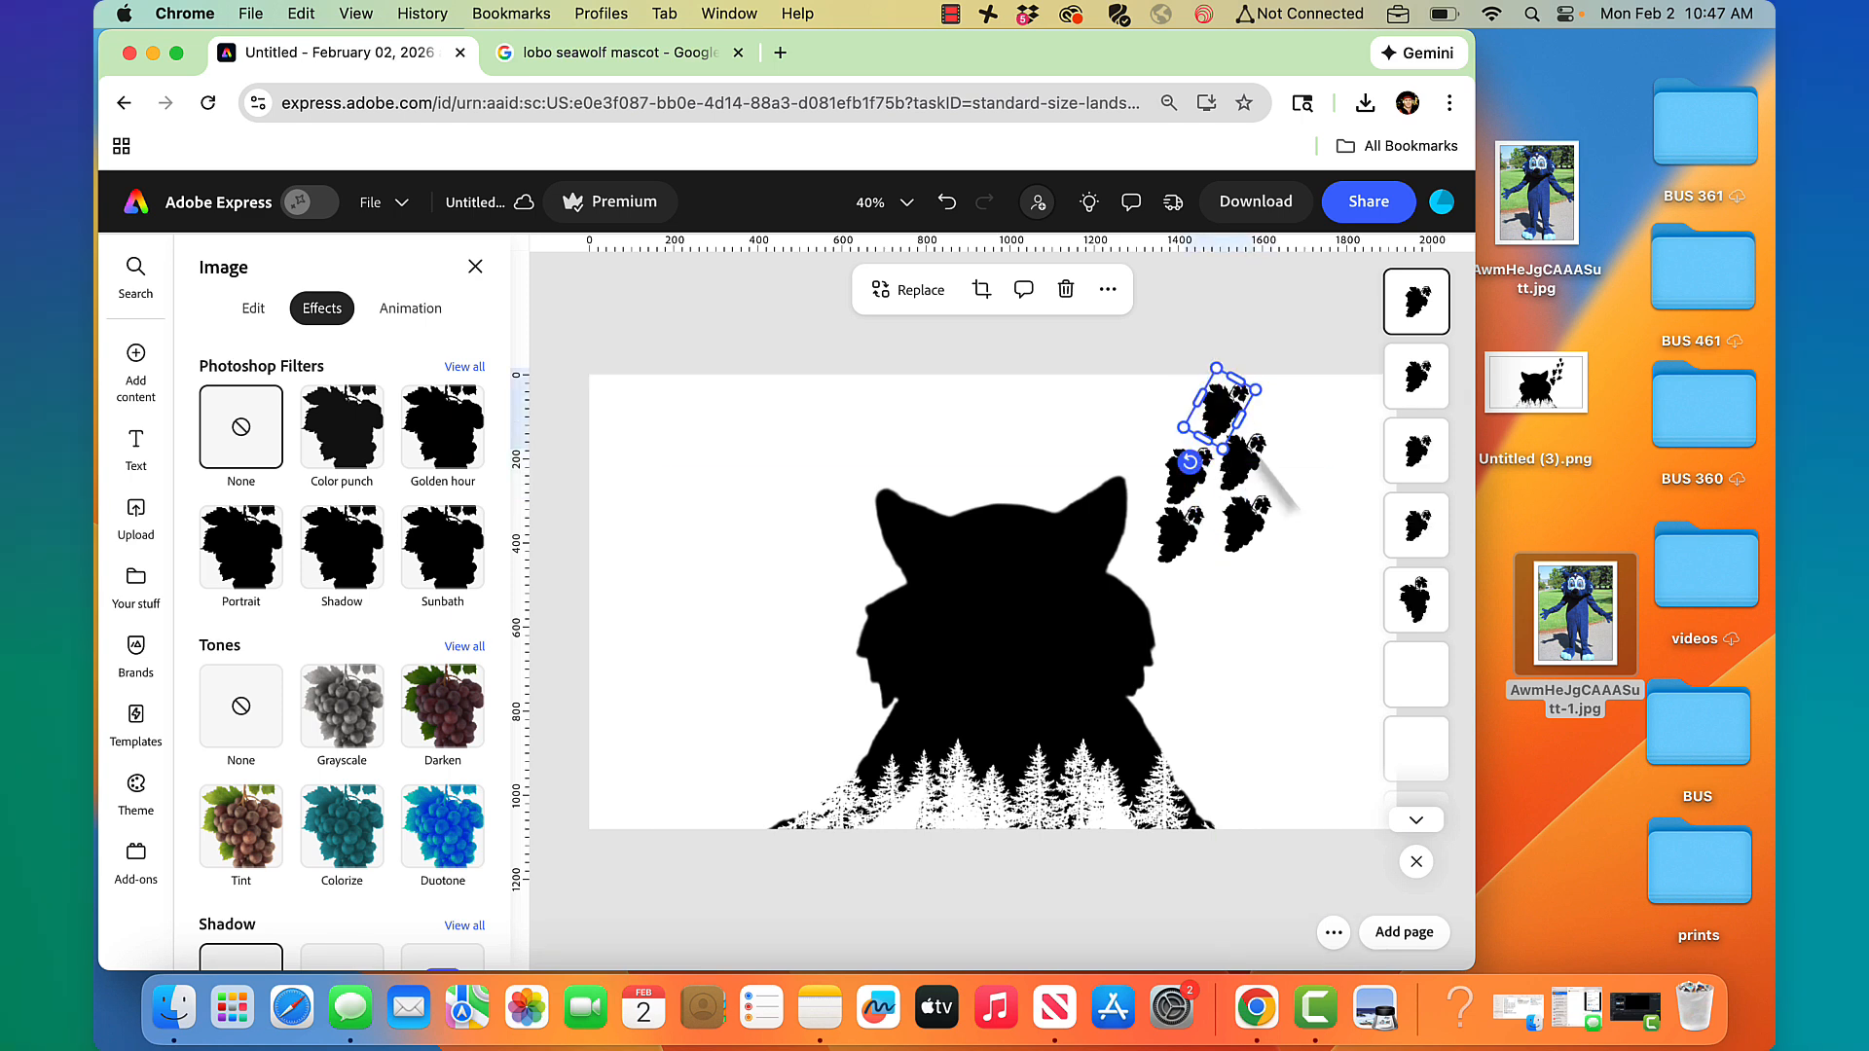
left_click(1225, 303)
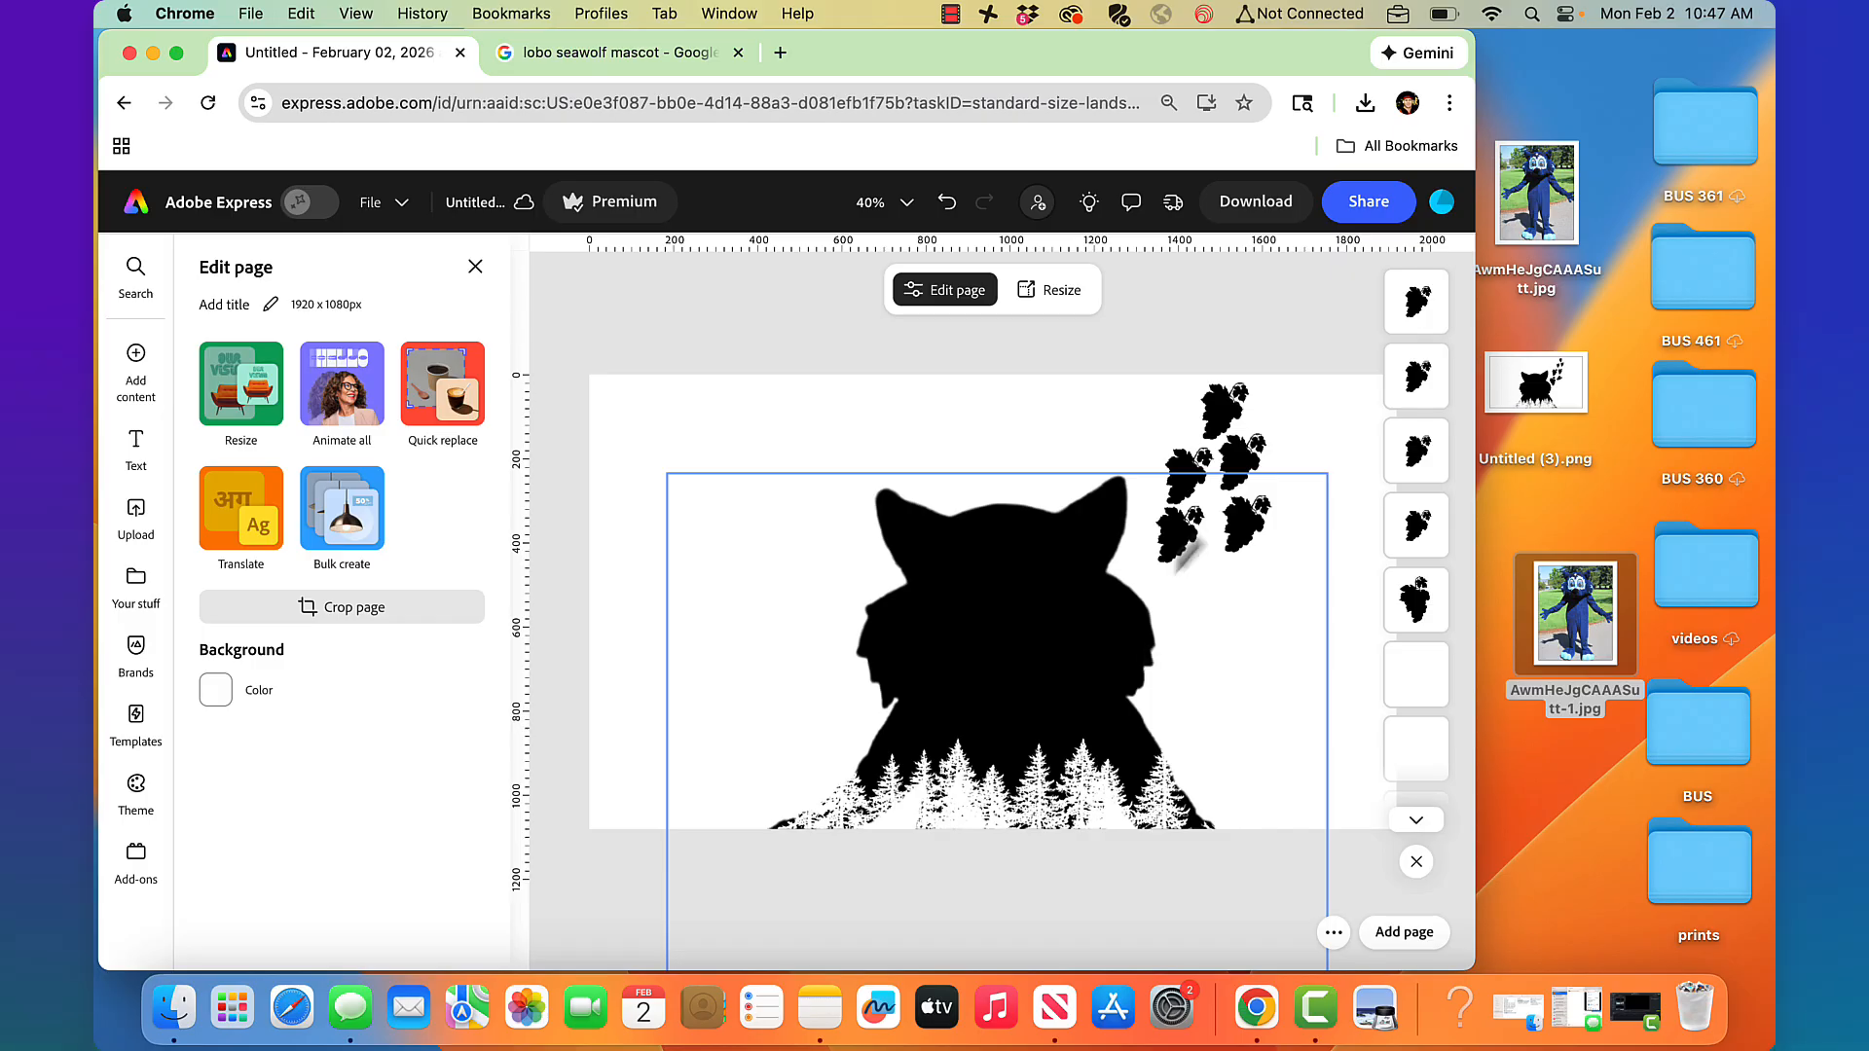
left_click(1188, 541)
mouse_move(1187, 541)
left_mouse_down()
mouse_move(1169, 558)
mouse_move(1230, 531)
mouse_move(1213, 541)
left_mouse_up()
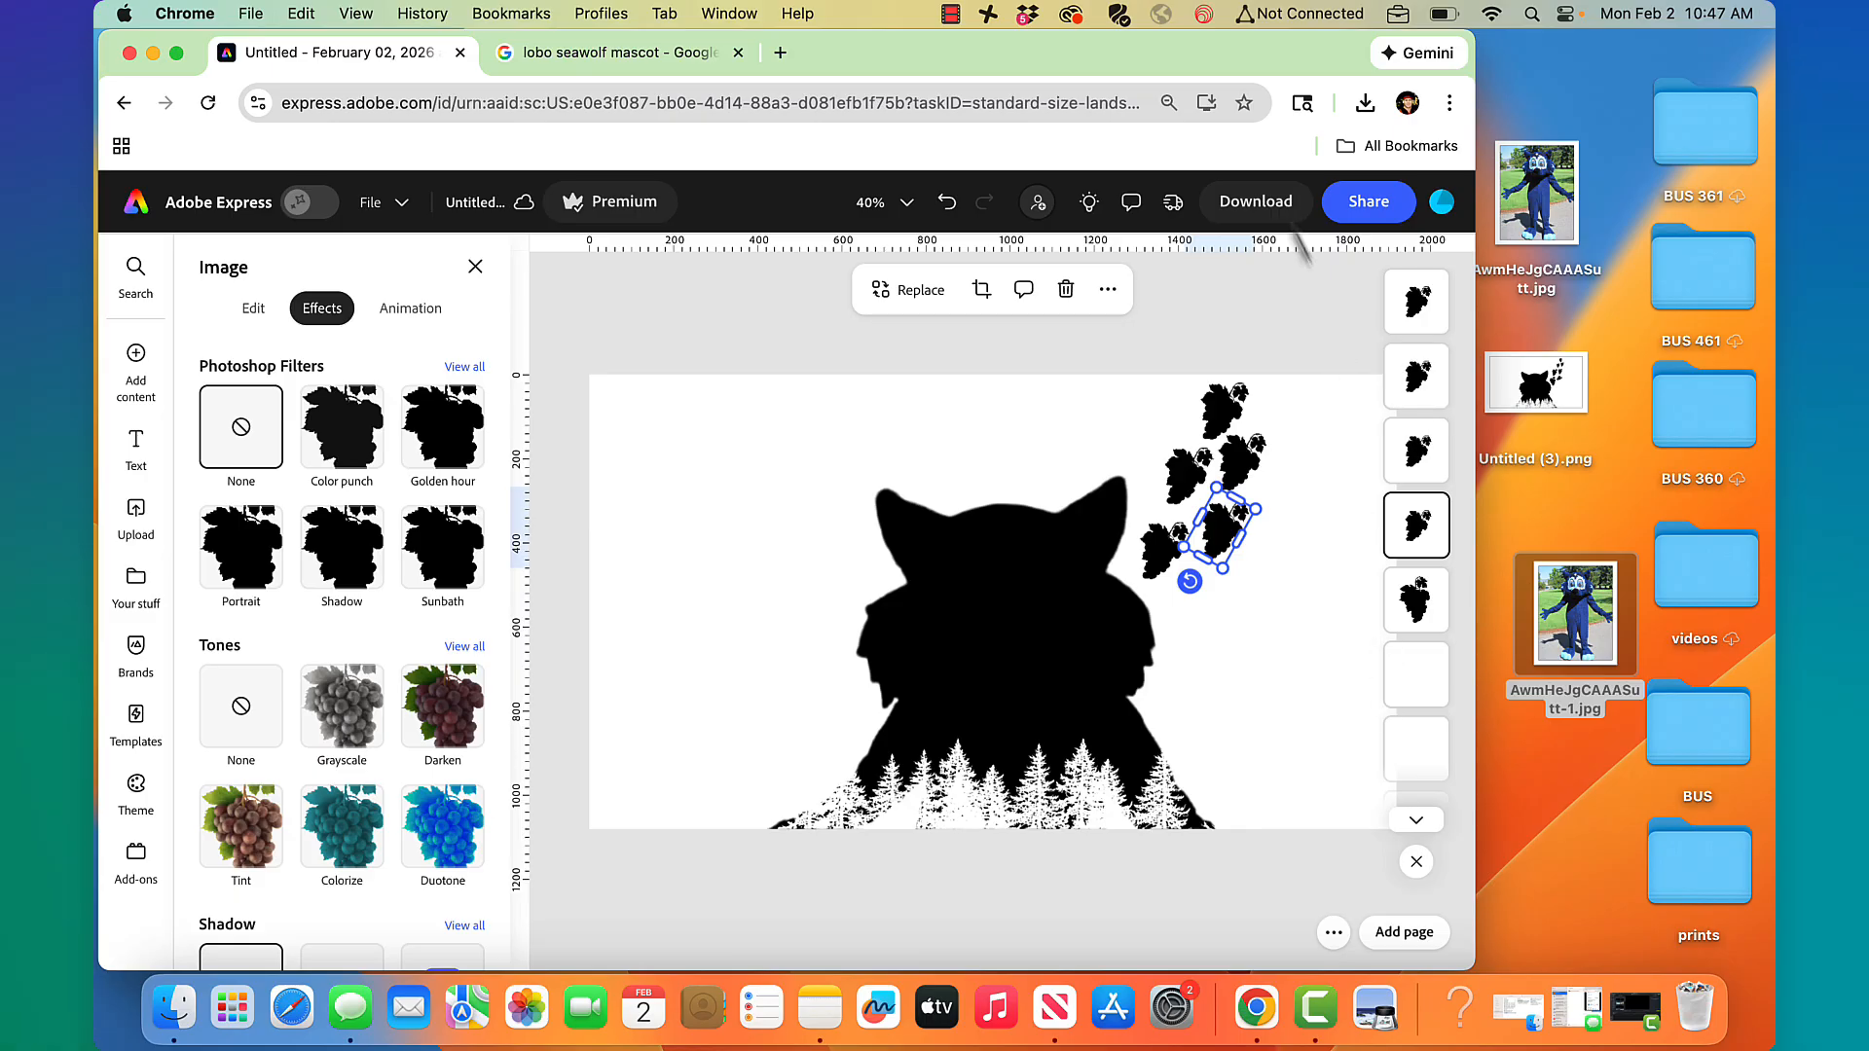
- Download the design as a 1,920 x 1,080 px PNG and add a new page of the same size
left_click(1255, 201)
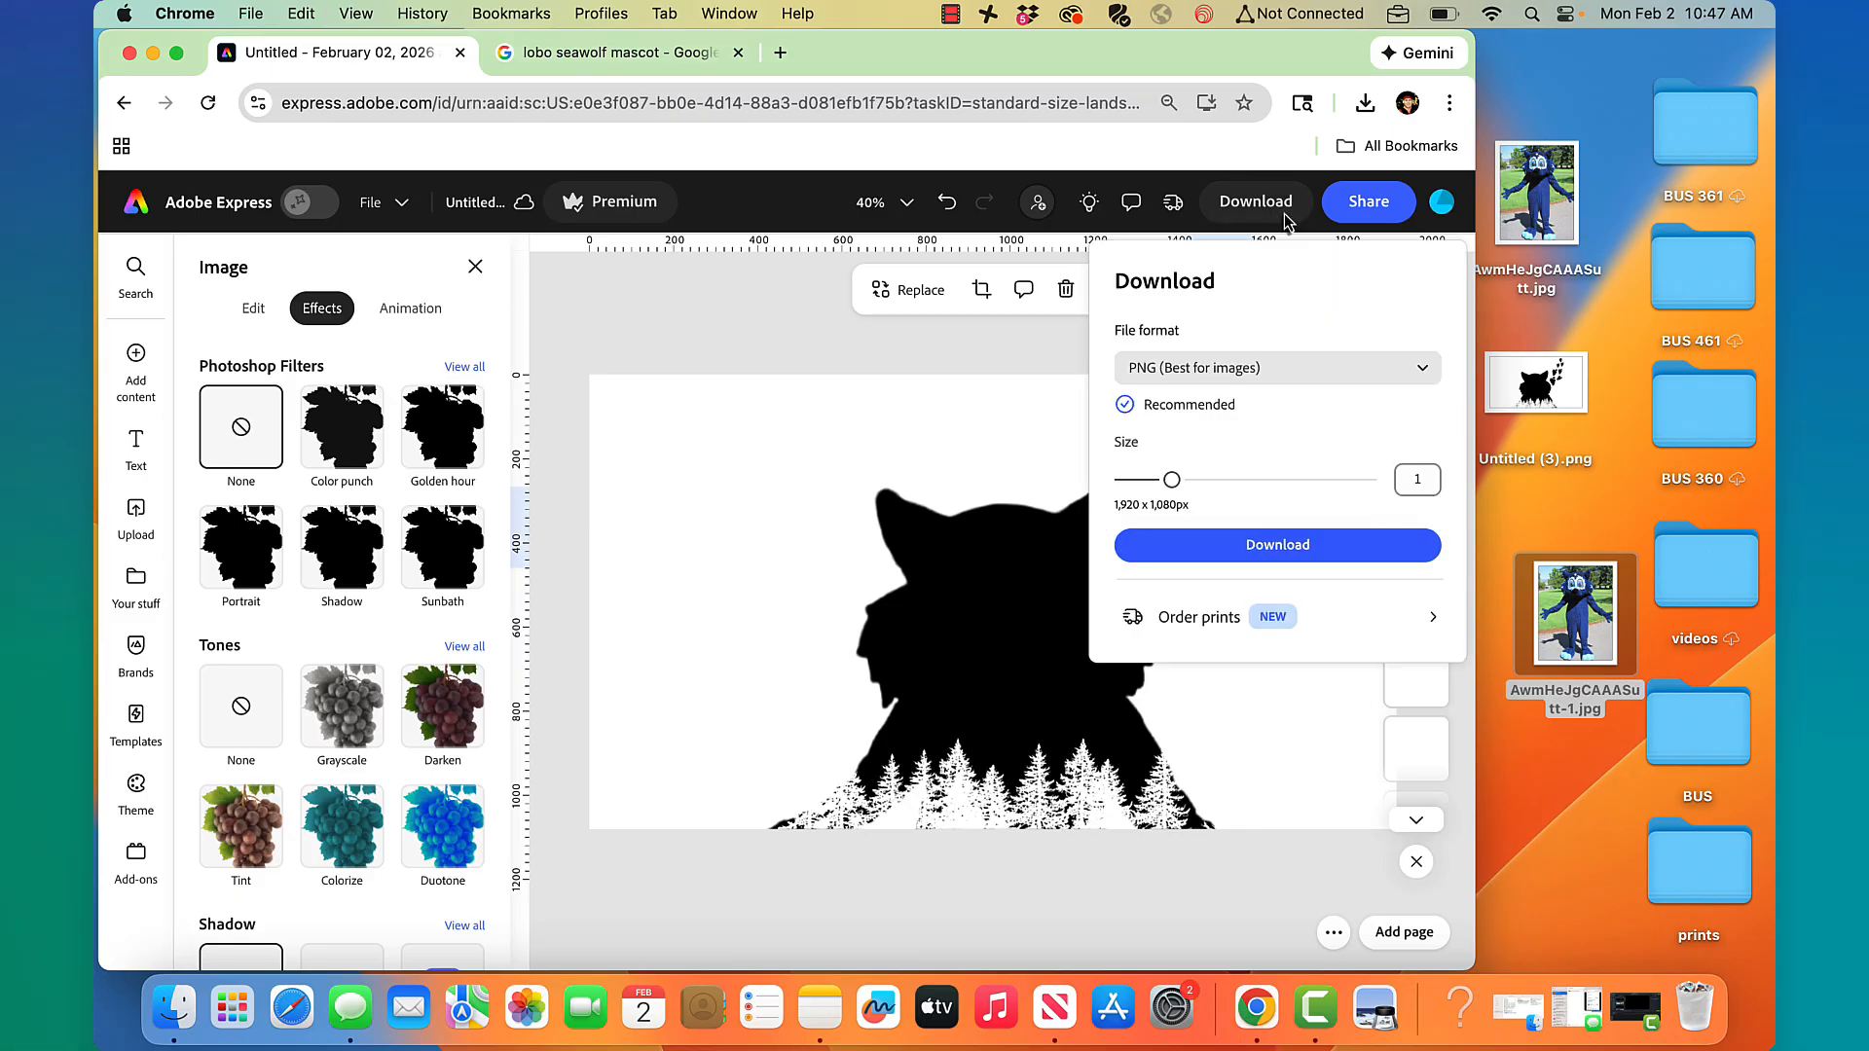
left_click(1244, 545)
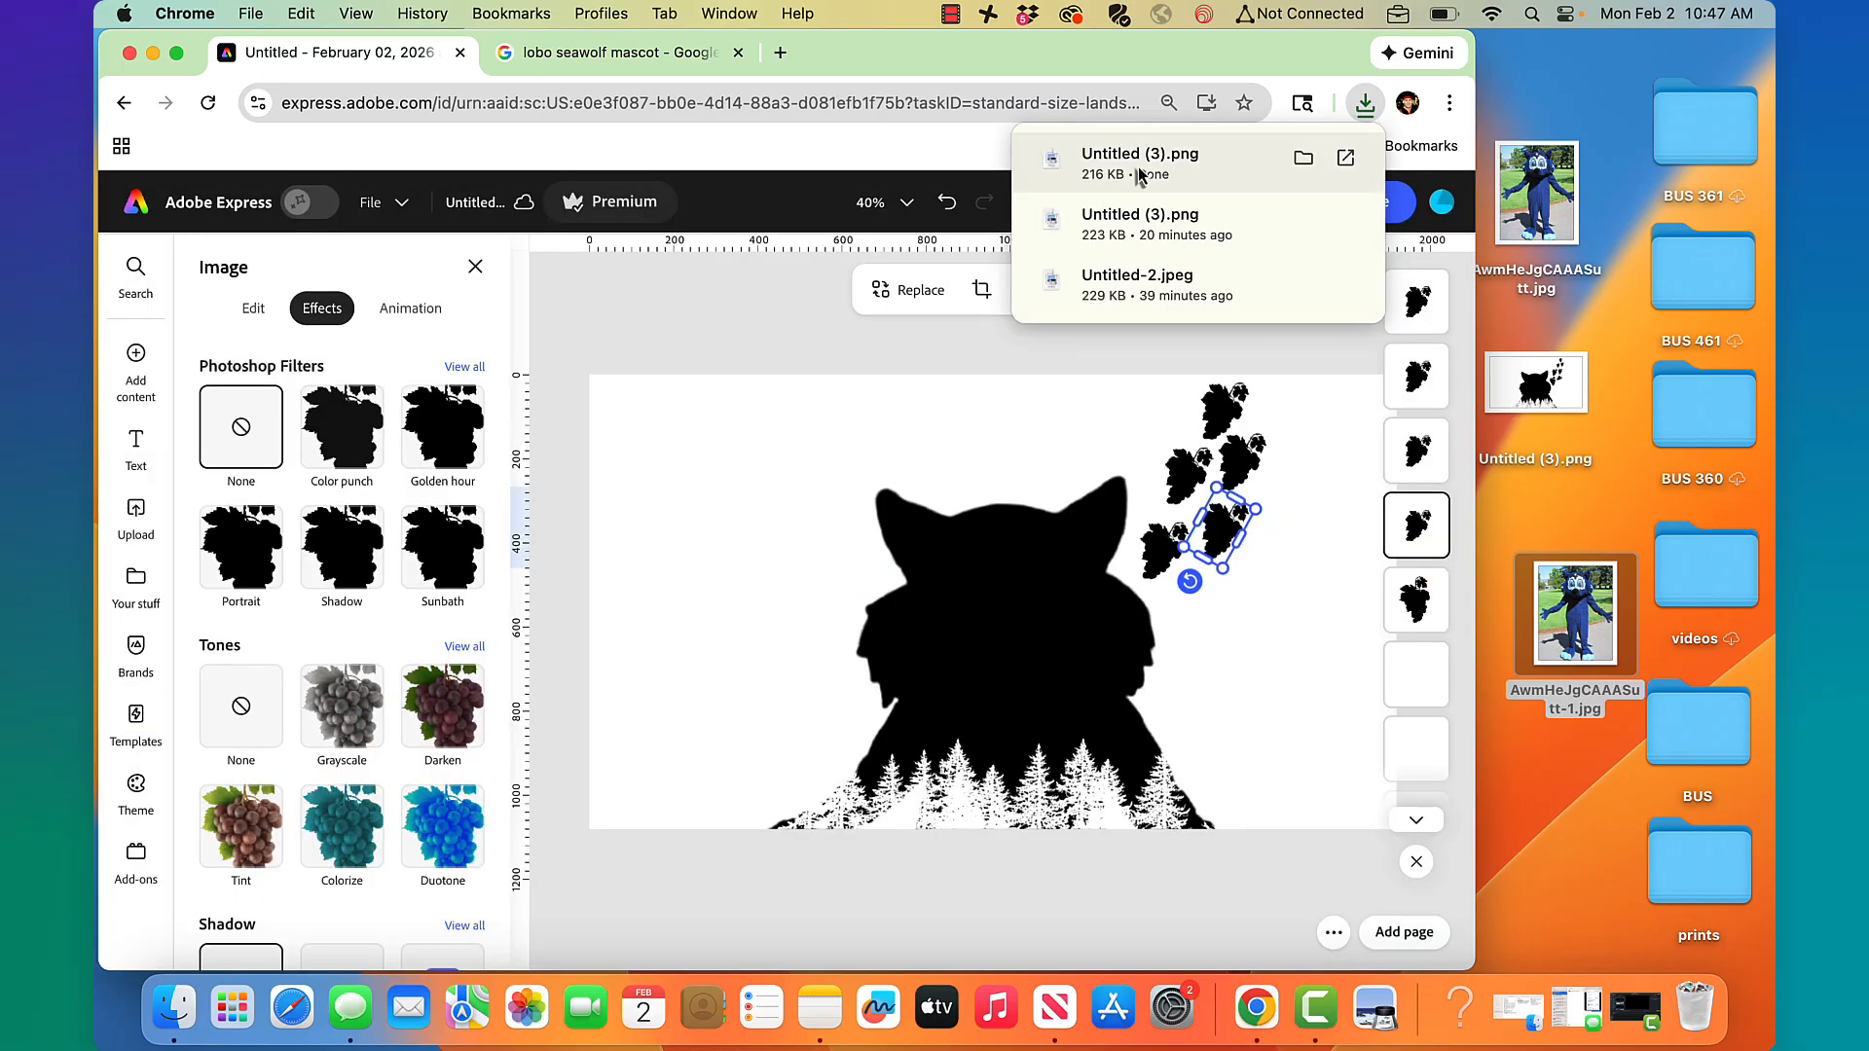
left_click(1412, 941)
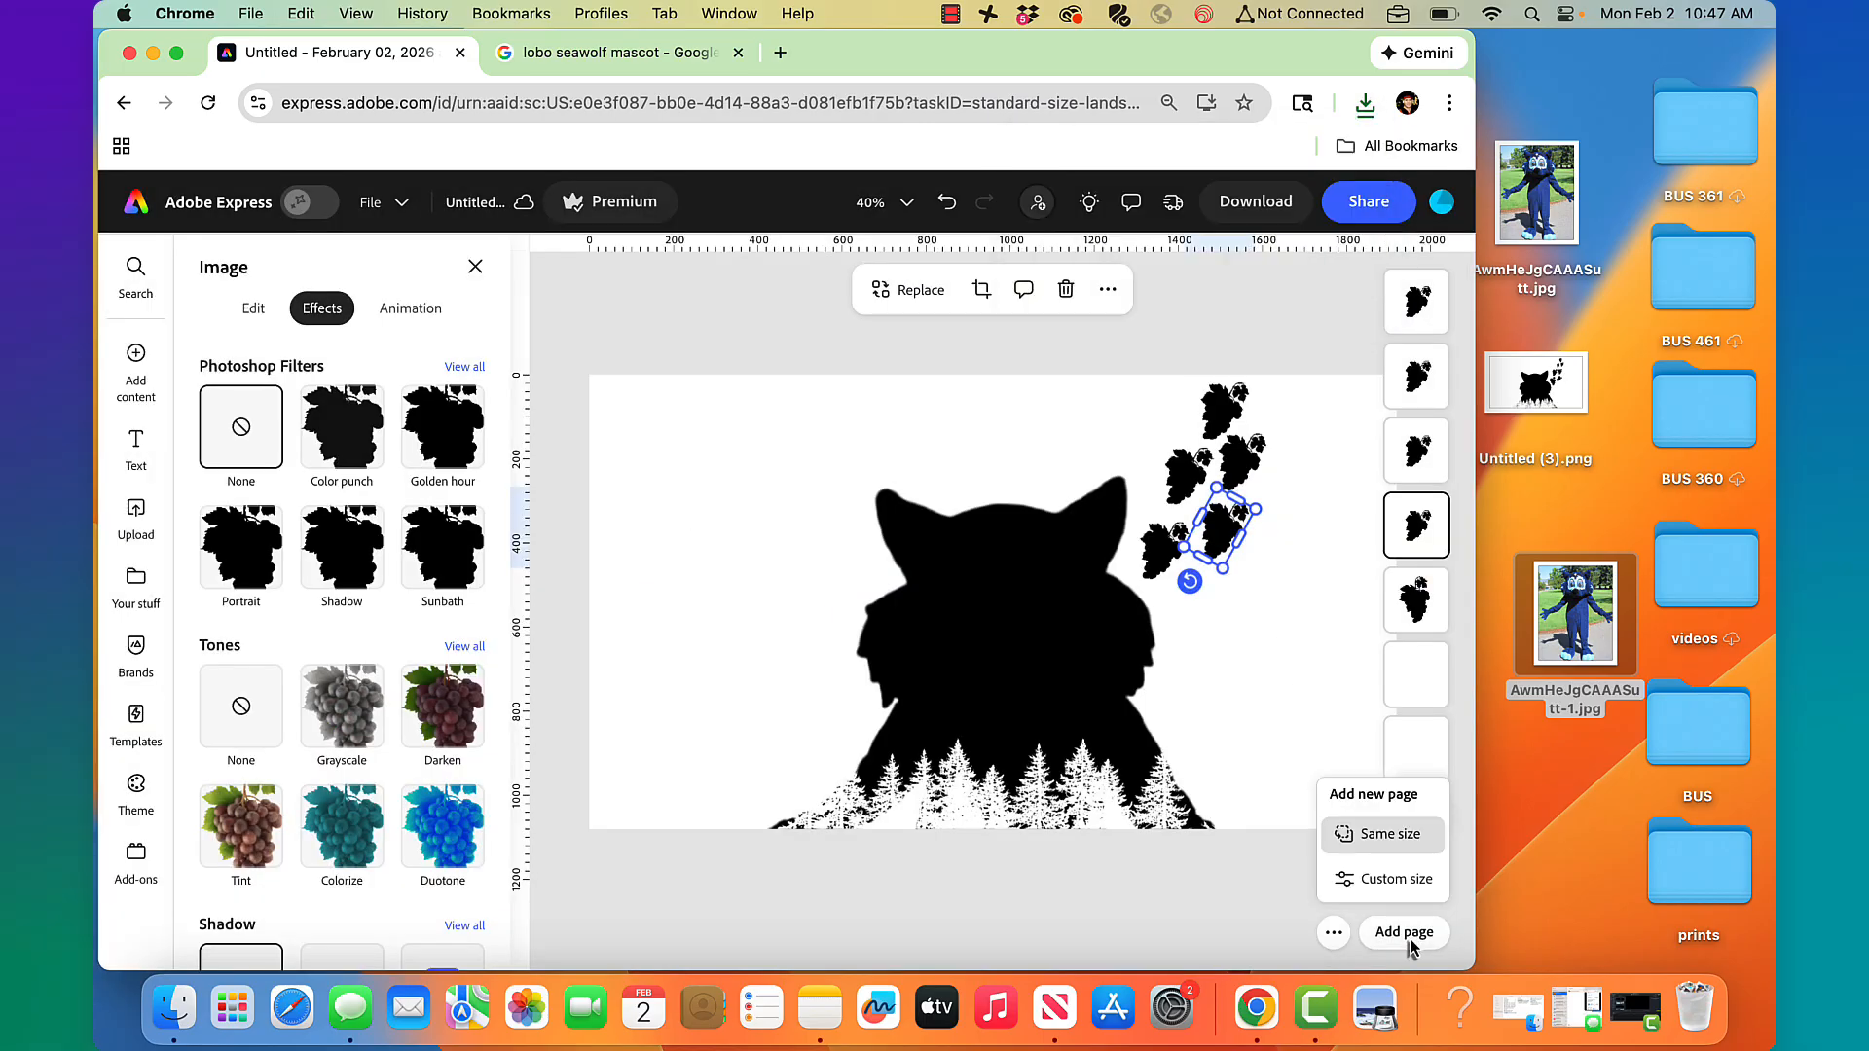
left_click(1391, 839)
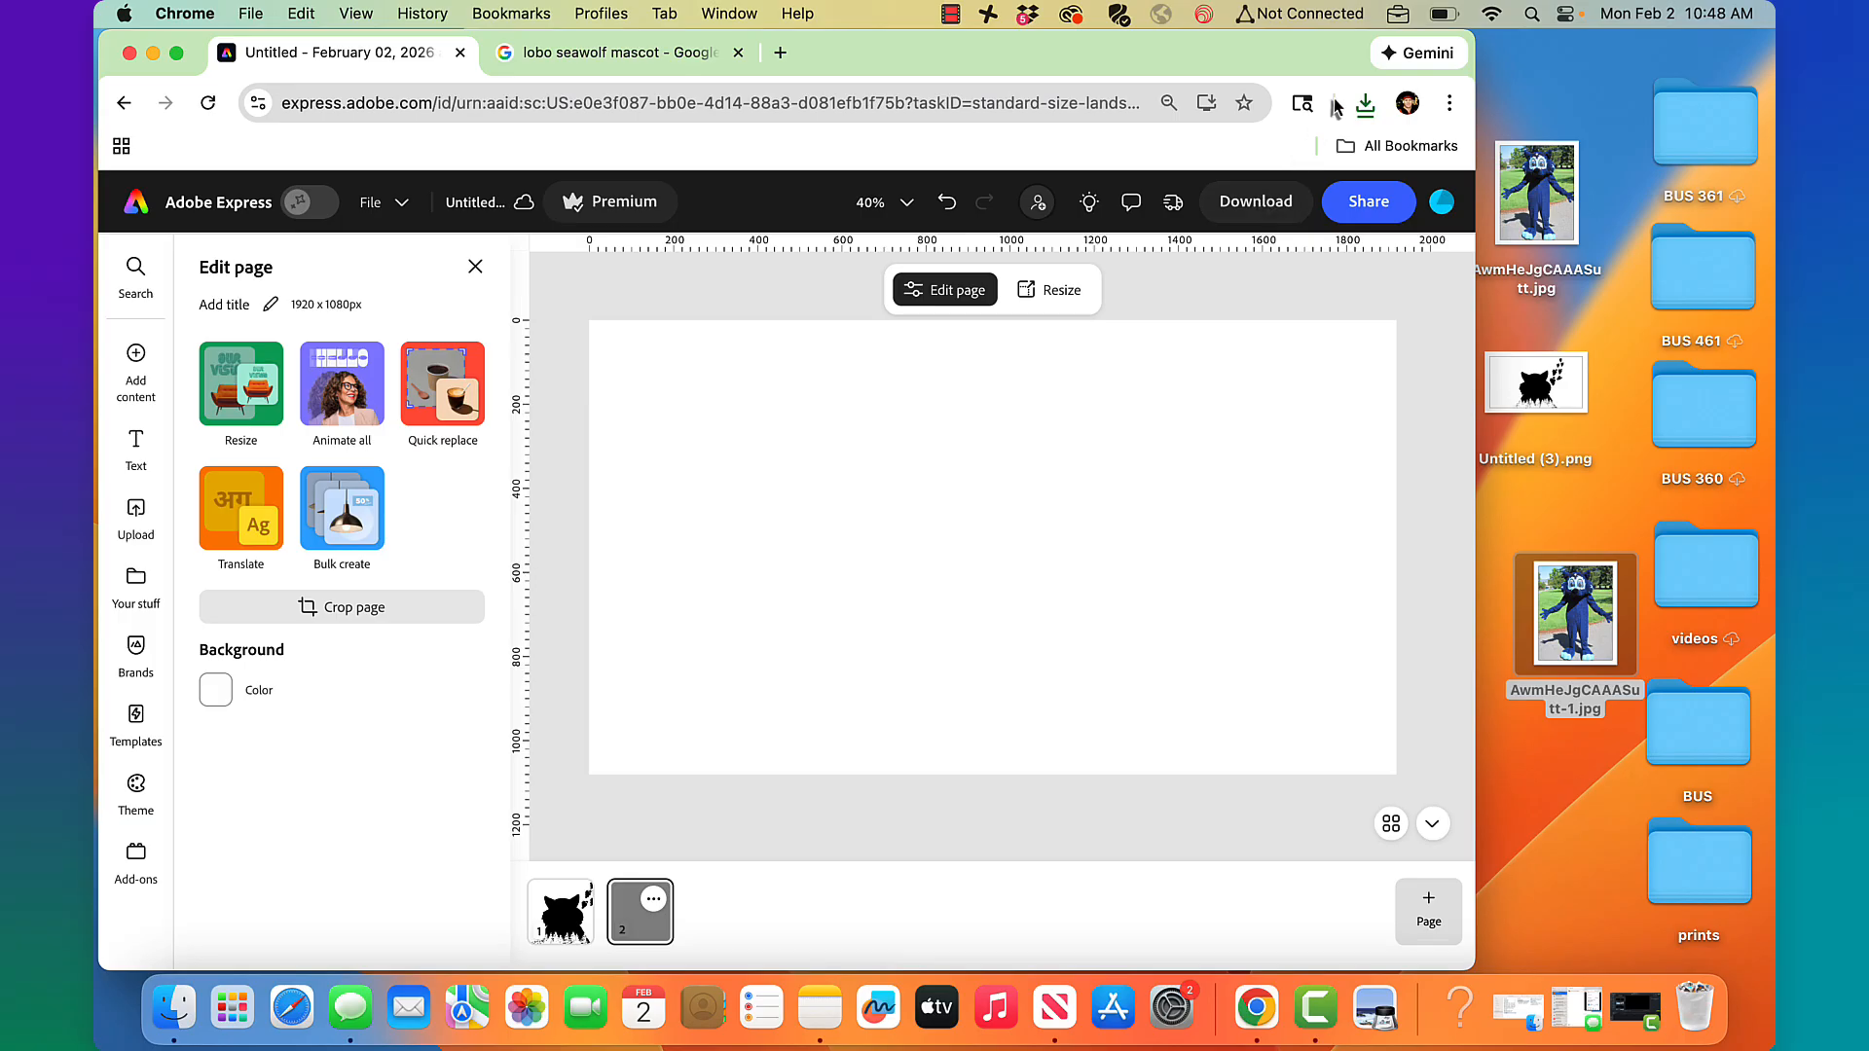
- Place the newly downloaded Untitled (3).png on the blank second page and fit it to fill the page
left_click(1365, 104)
left_click_drag(1188, 224, 874, 474)
left_click_drag(796, 410, 843, 444)
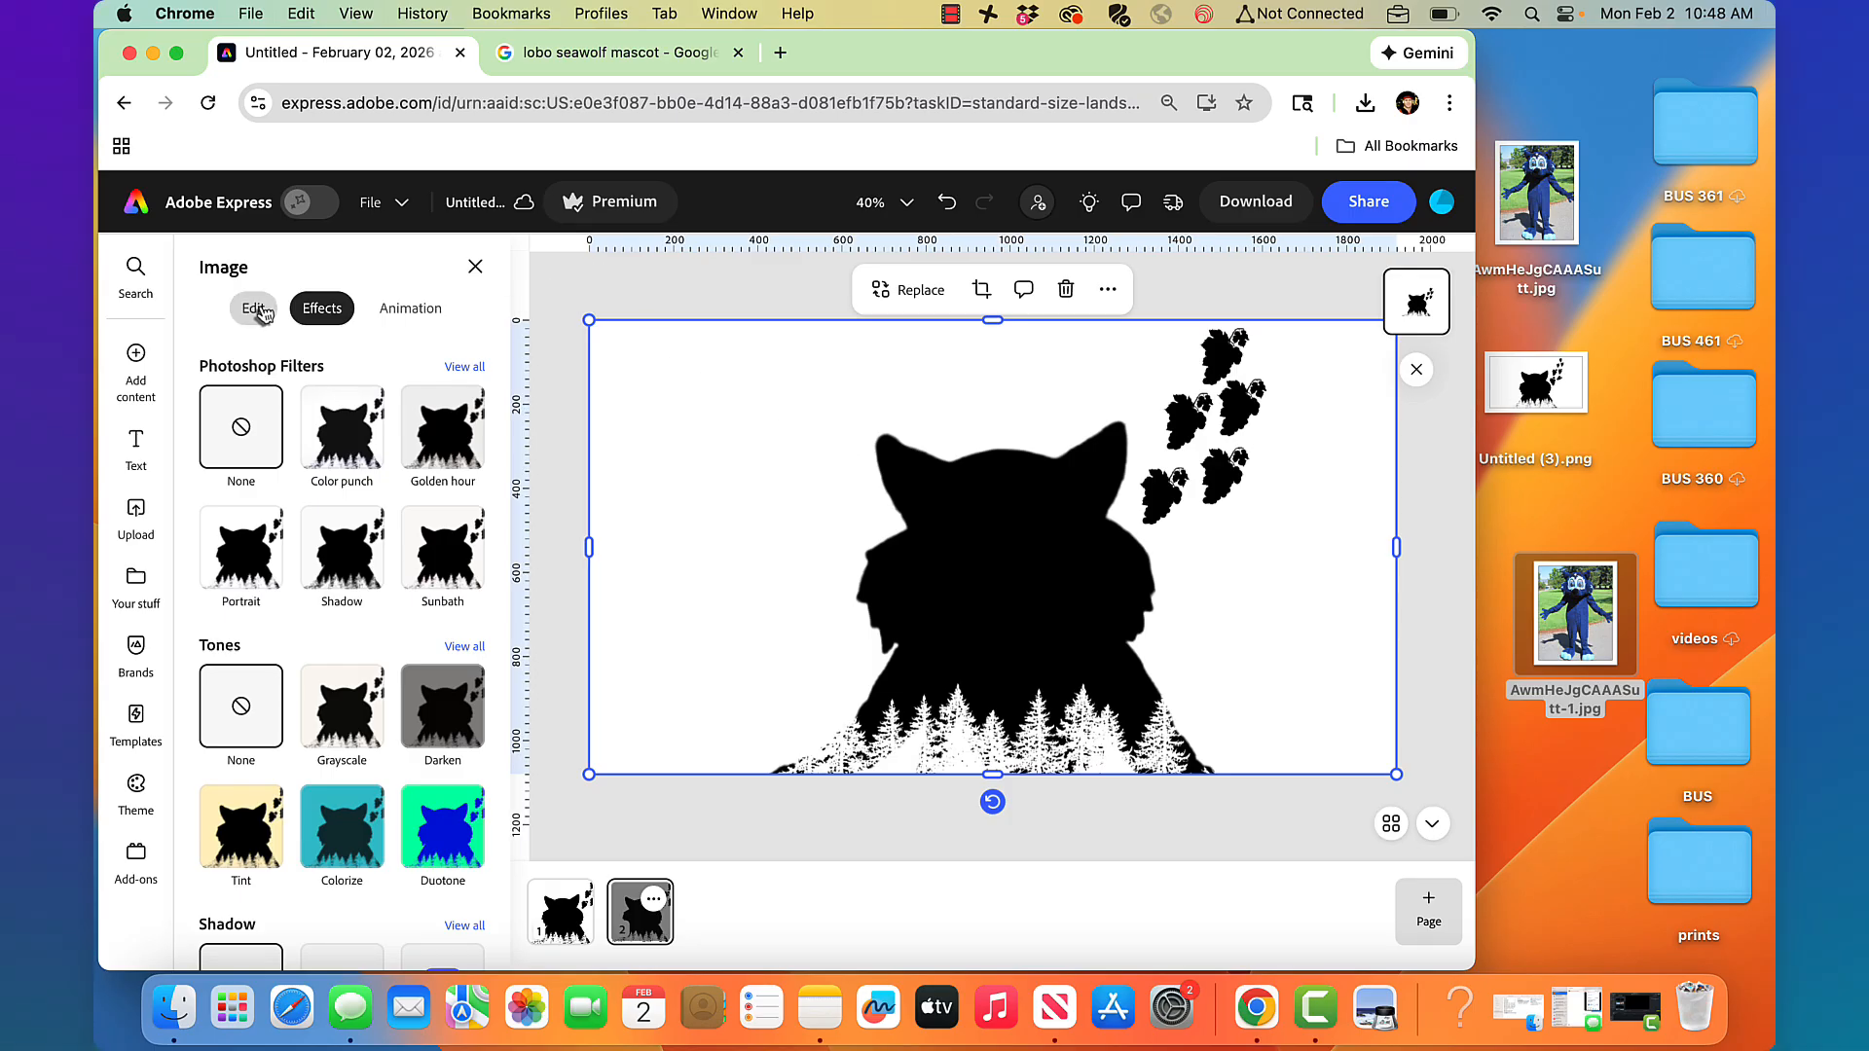
- Add the close-up photo of blue grapes on the vine from a "vineyard" stock search and enlarge it to cover the page
left_click(135, 360)
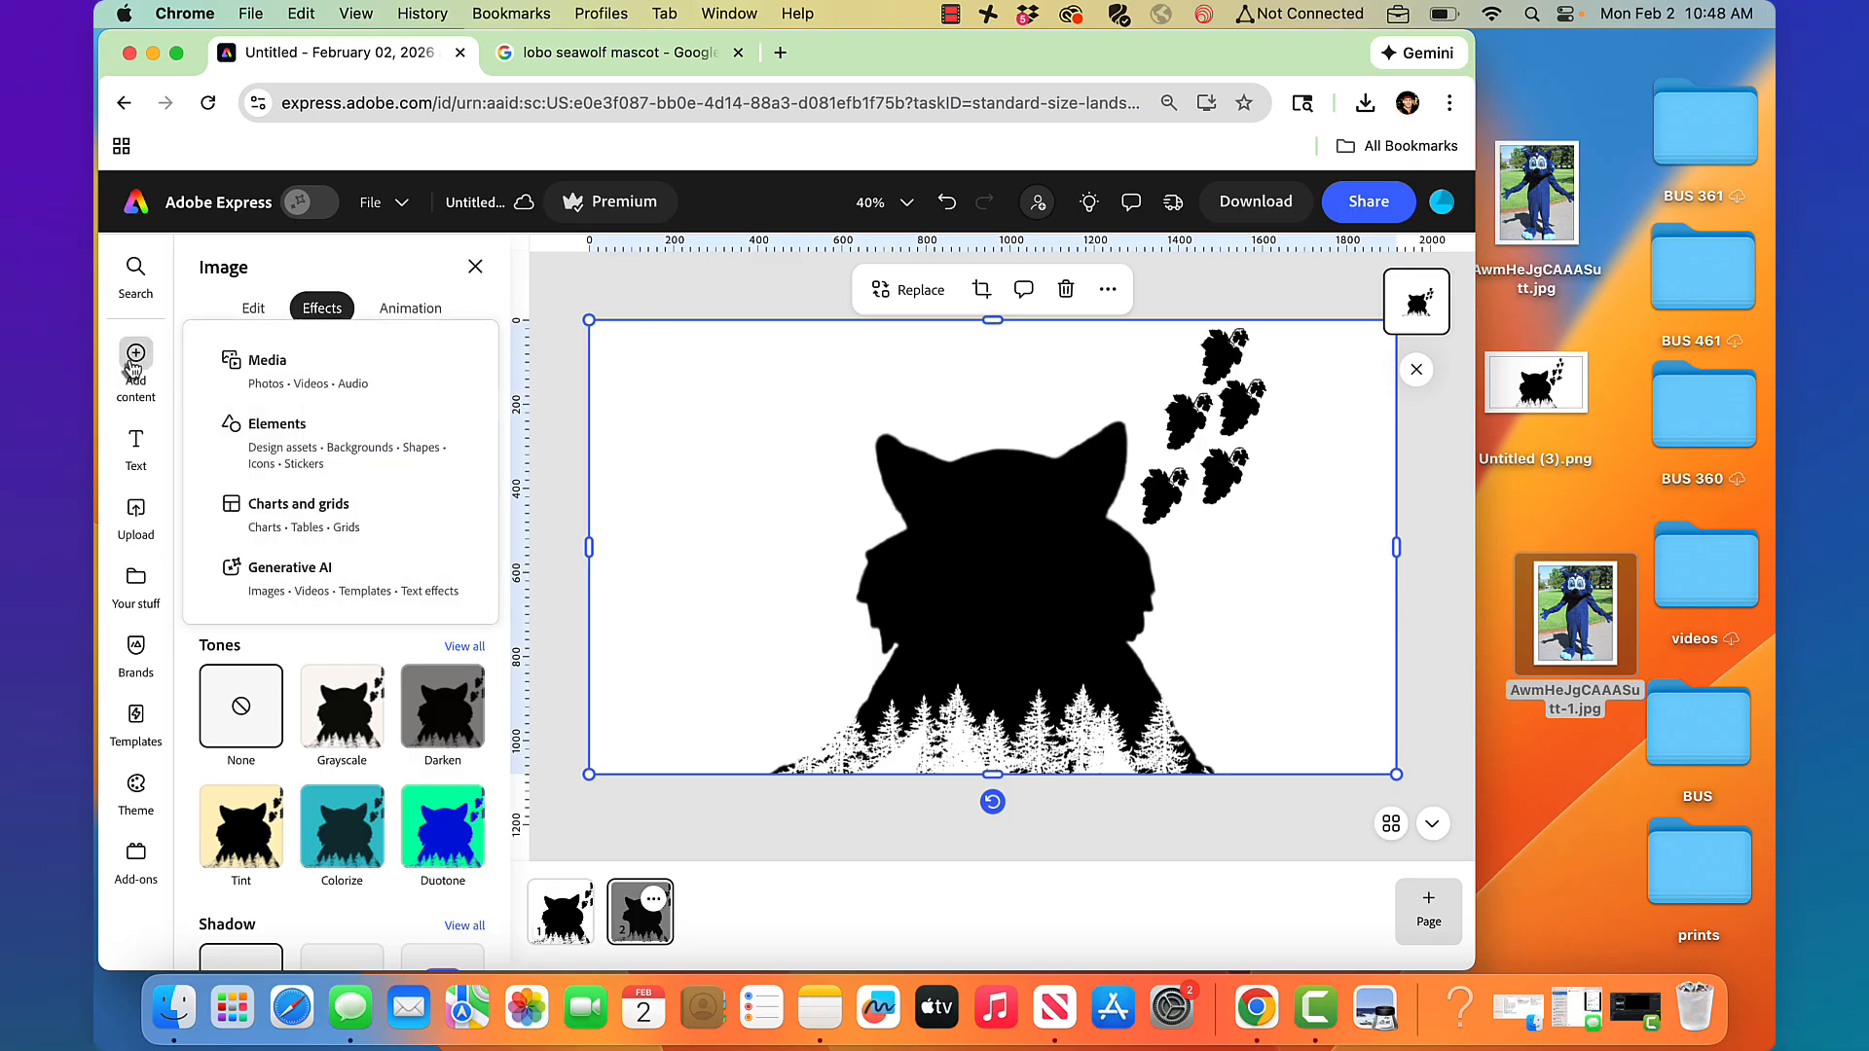
left_click(245, 368)
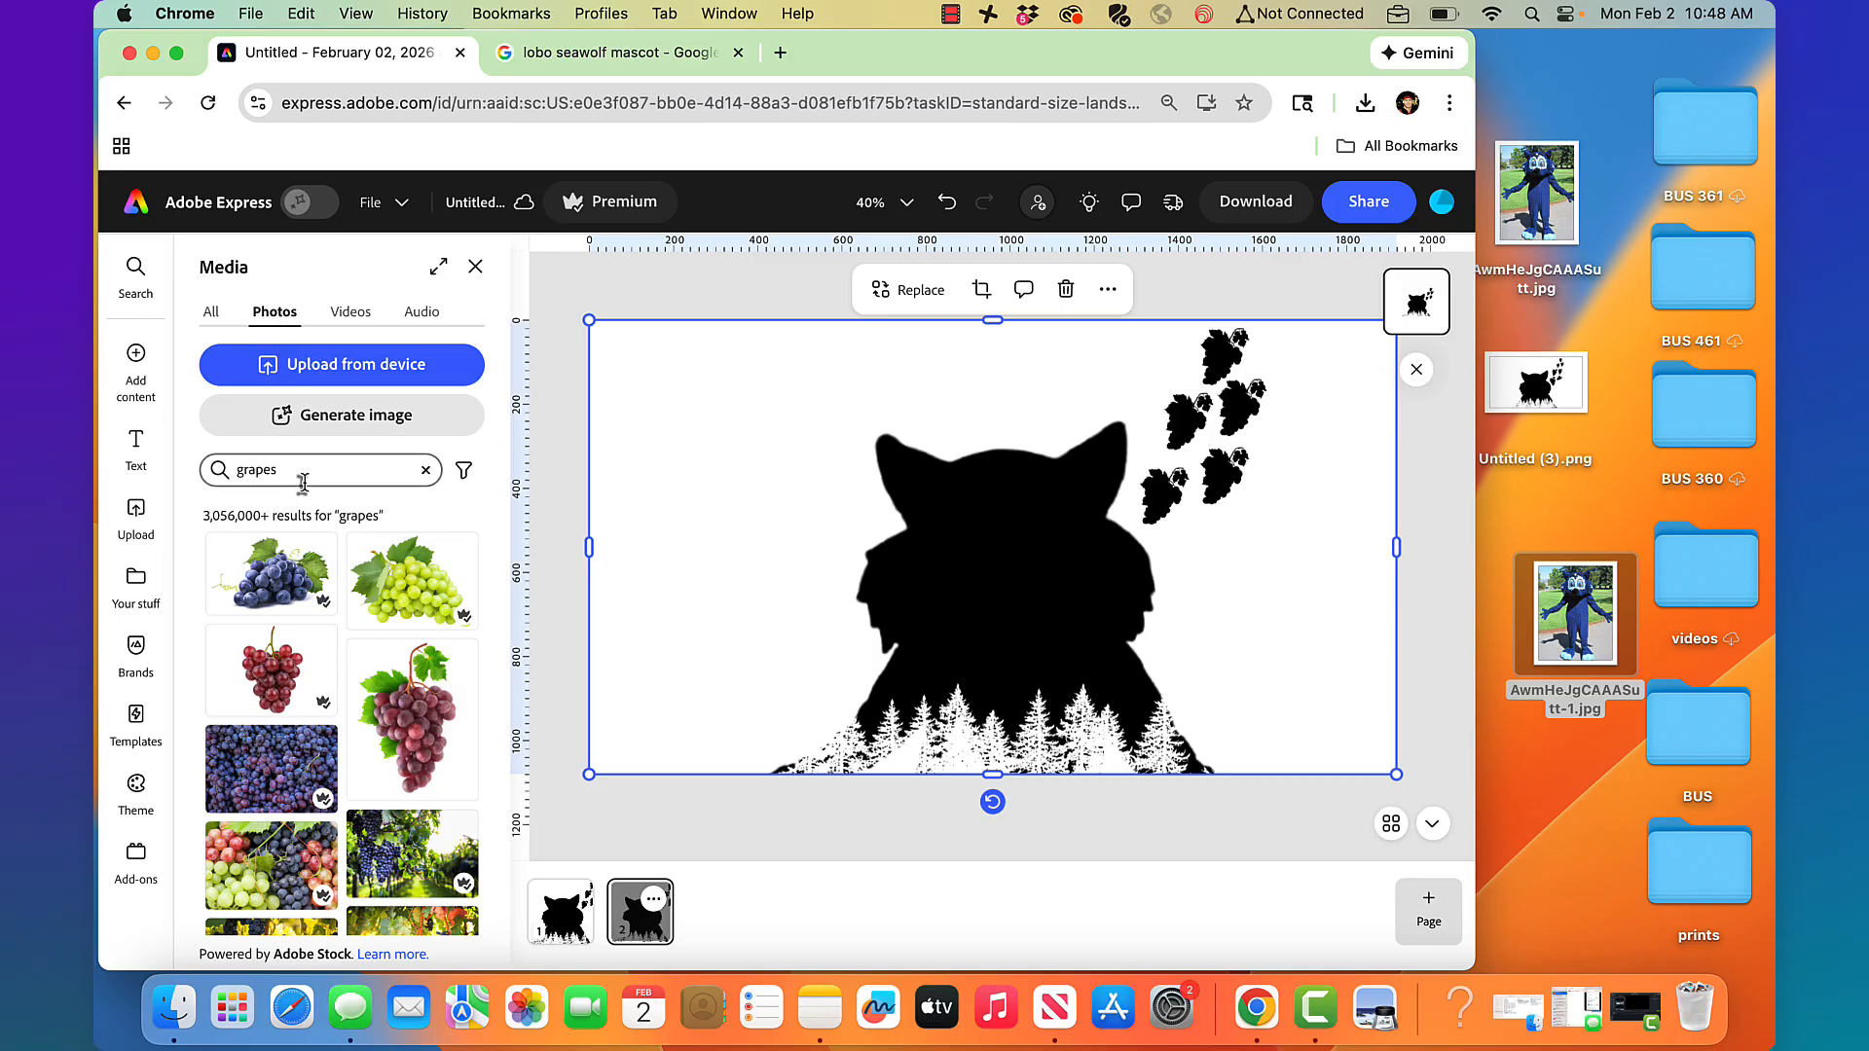
left_click(304, 471)
double_click(308, 475)
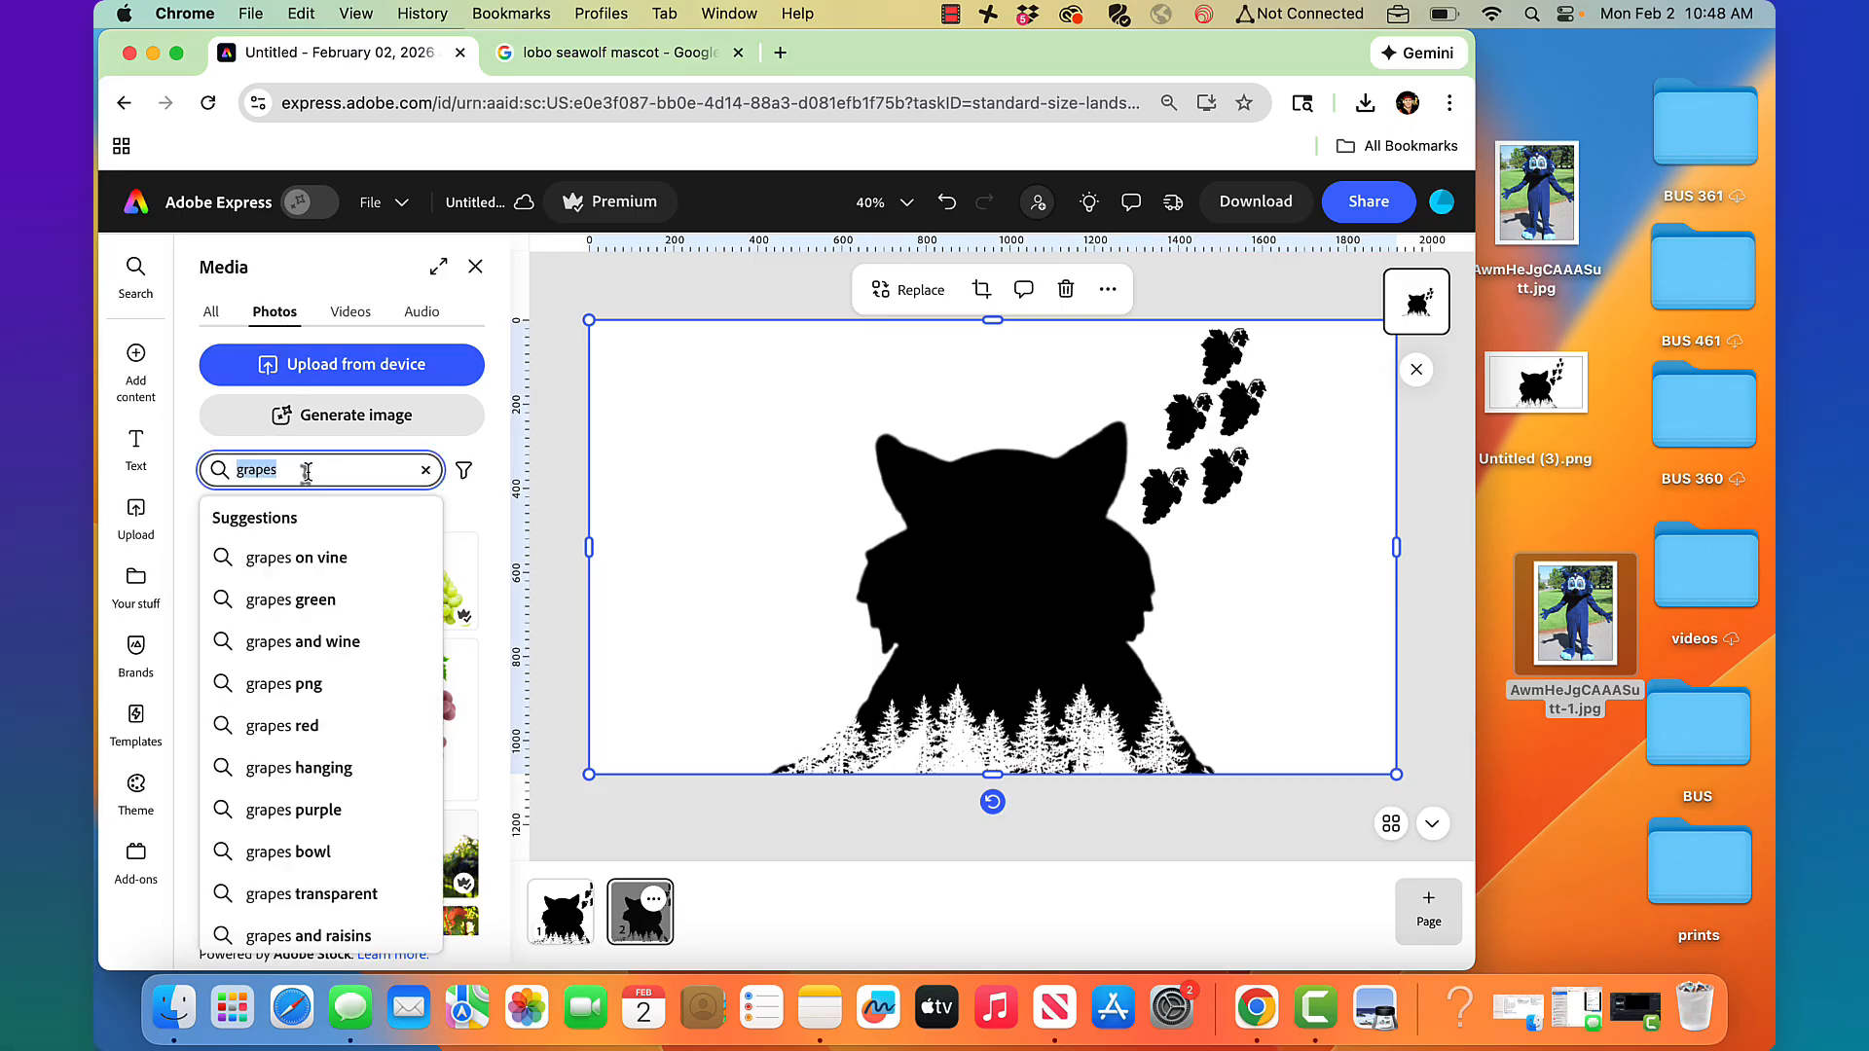
type("vineyard")
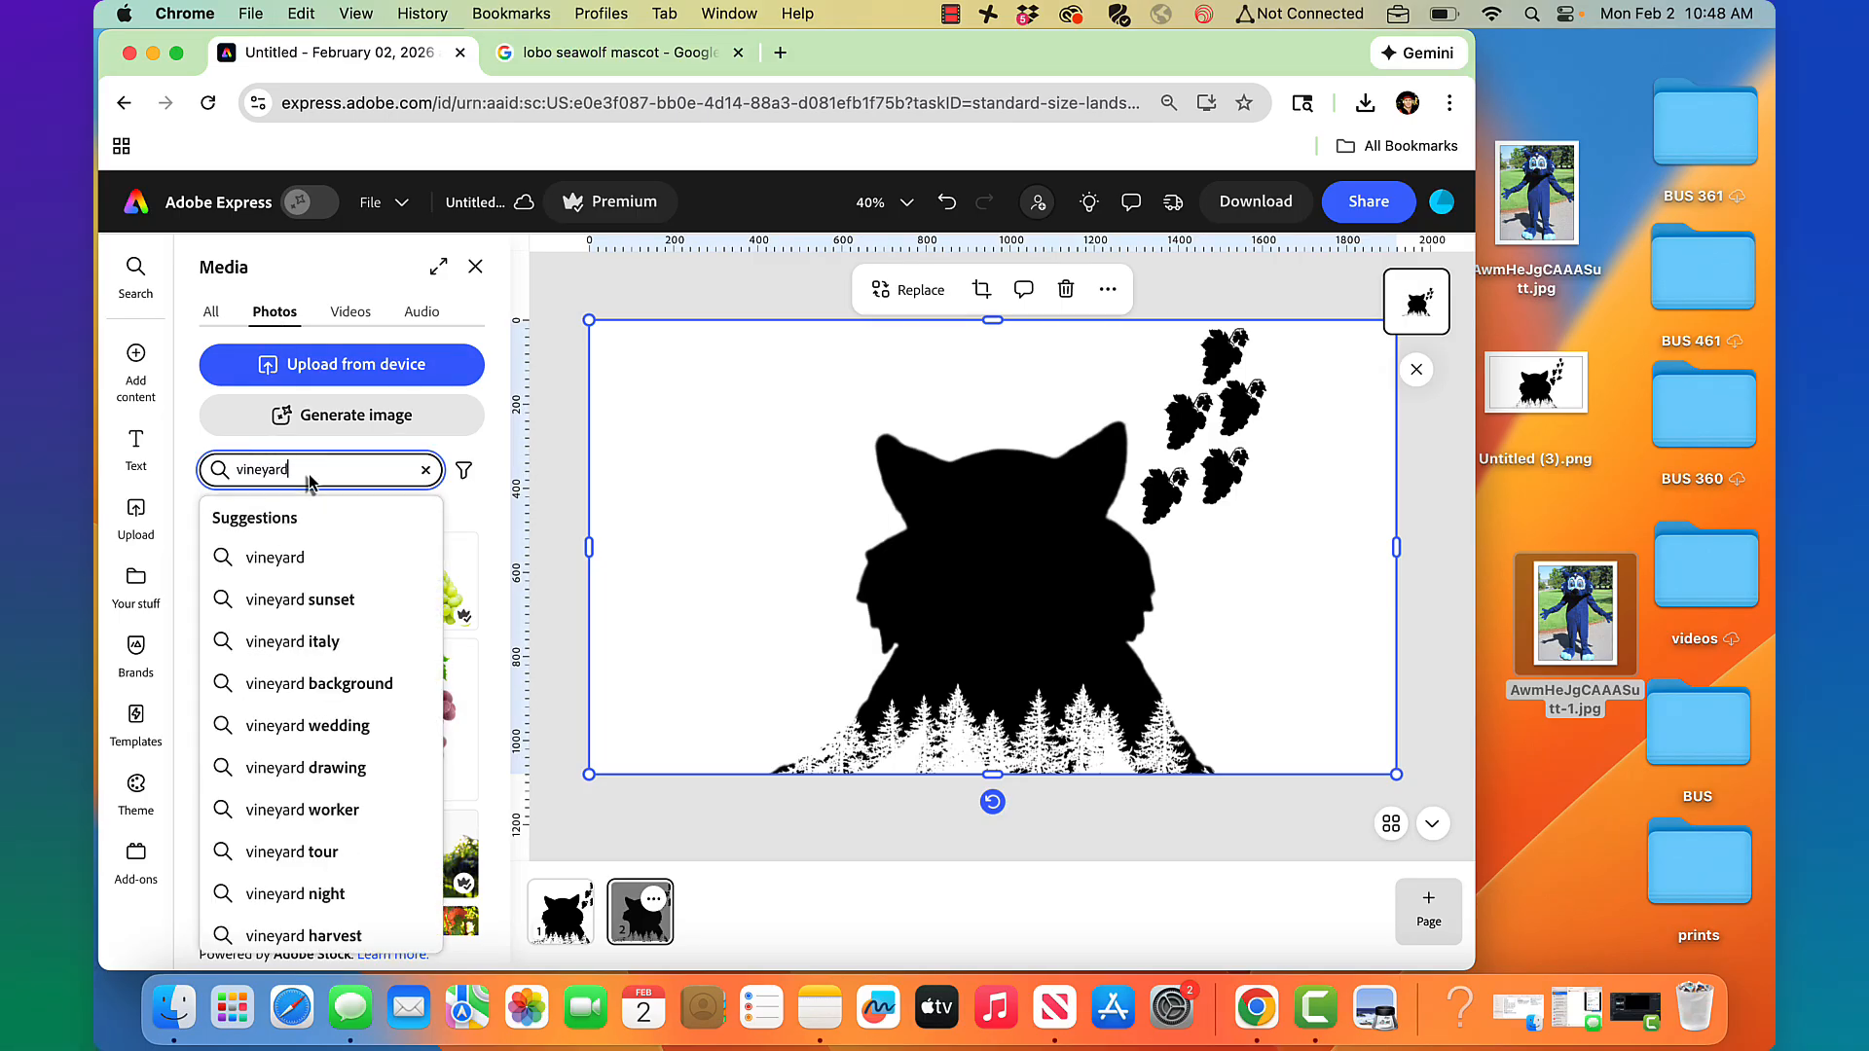
key("Return")
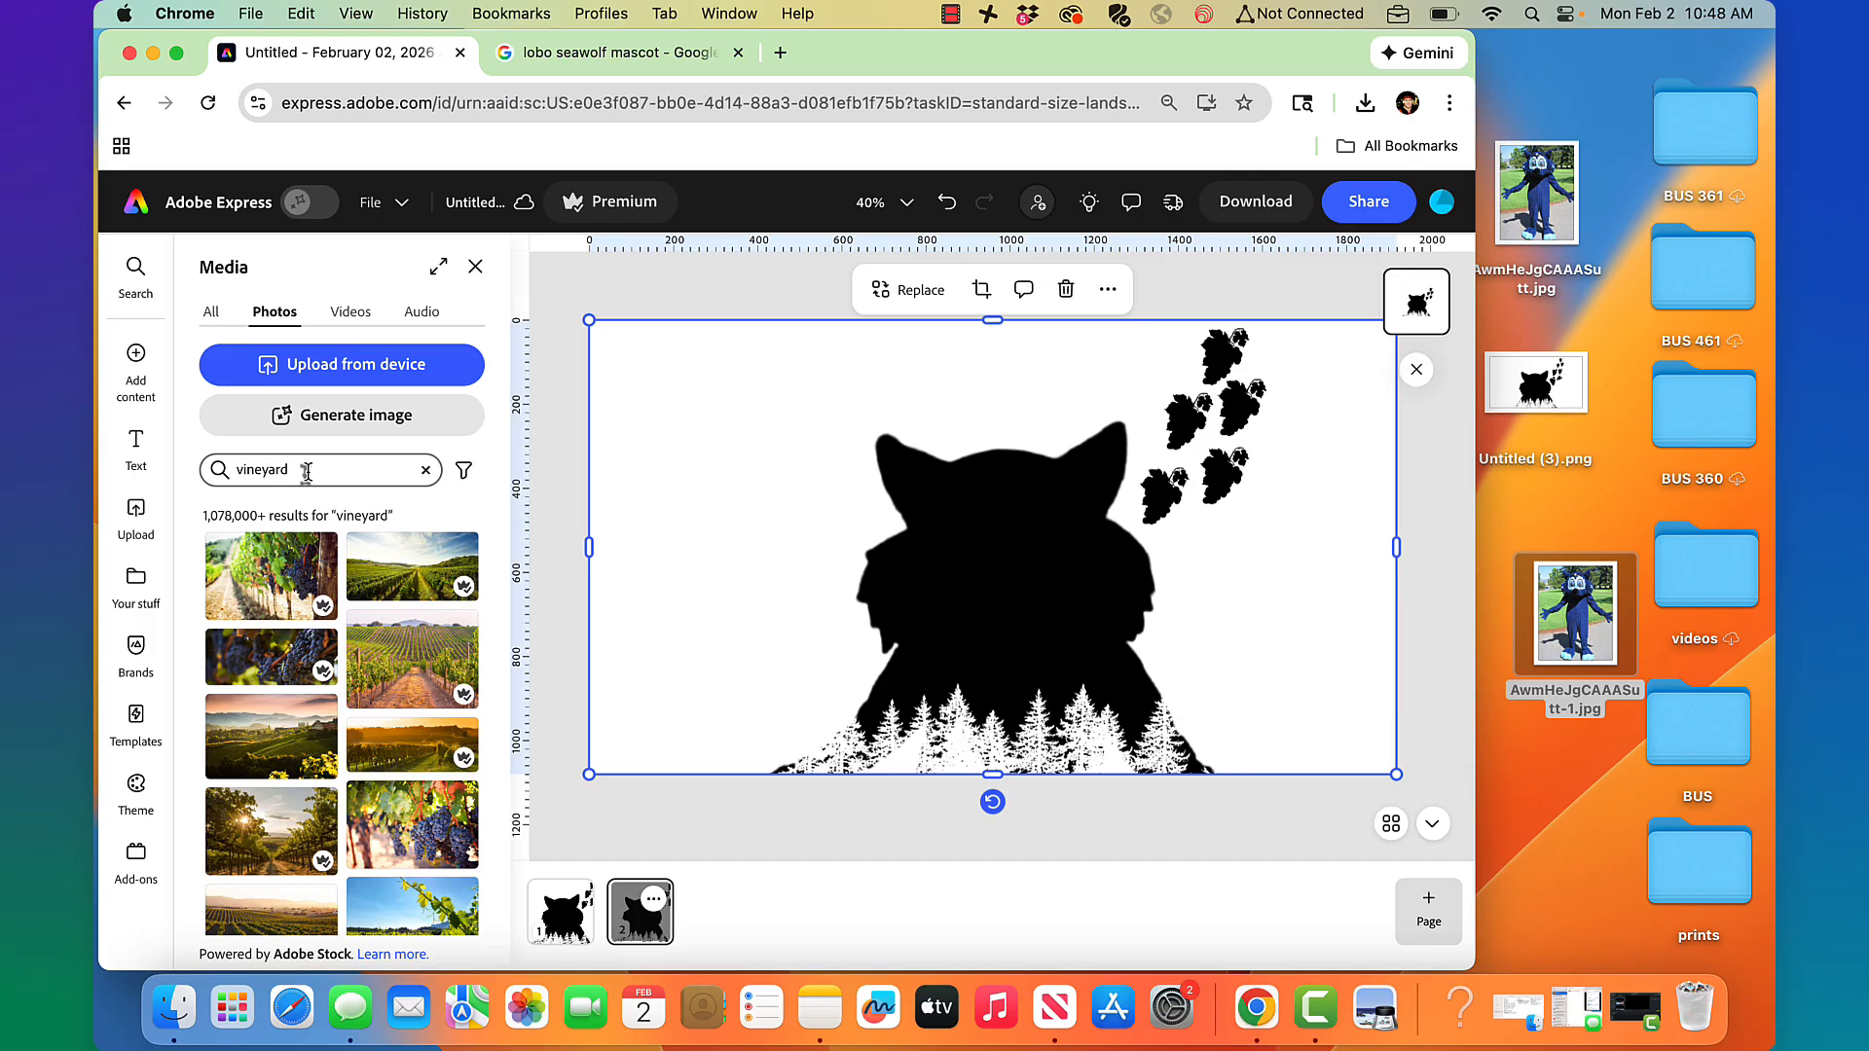
left_click(412, 812)
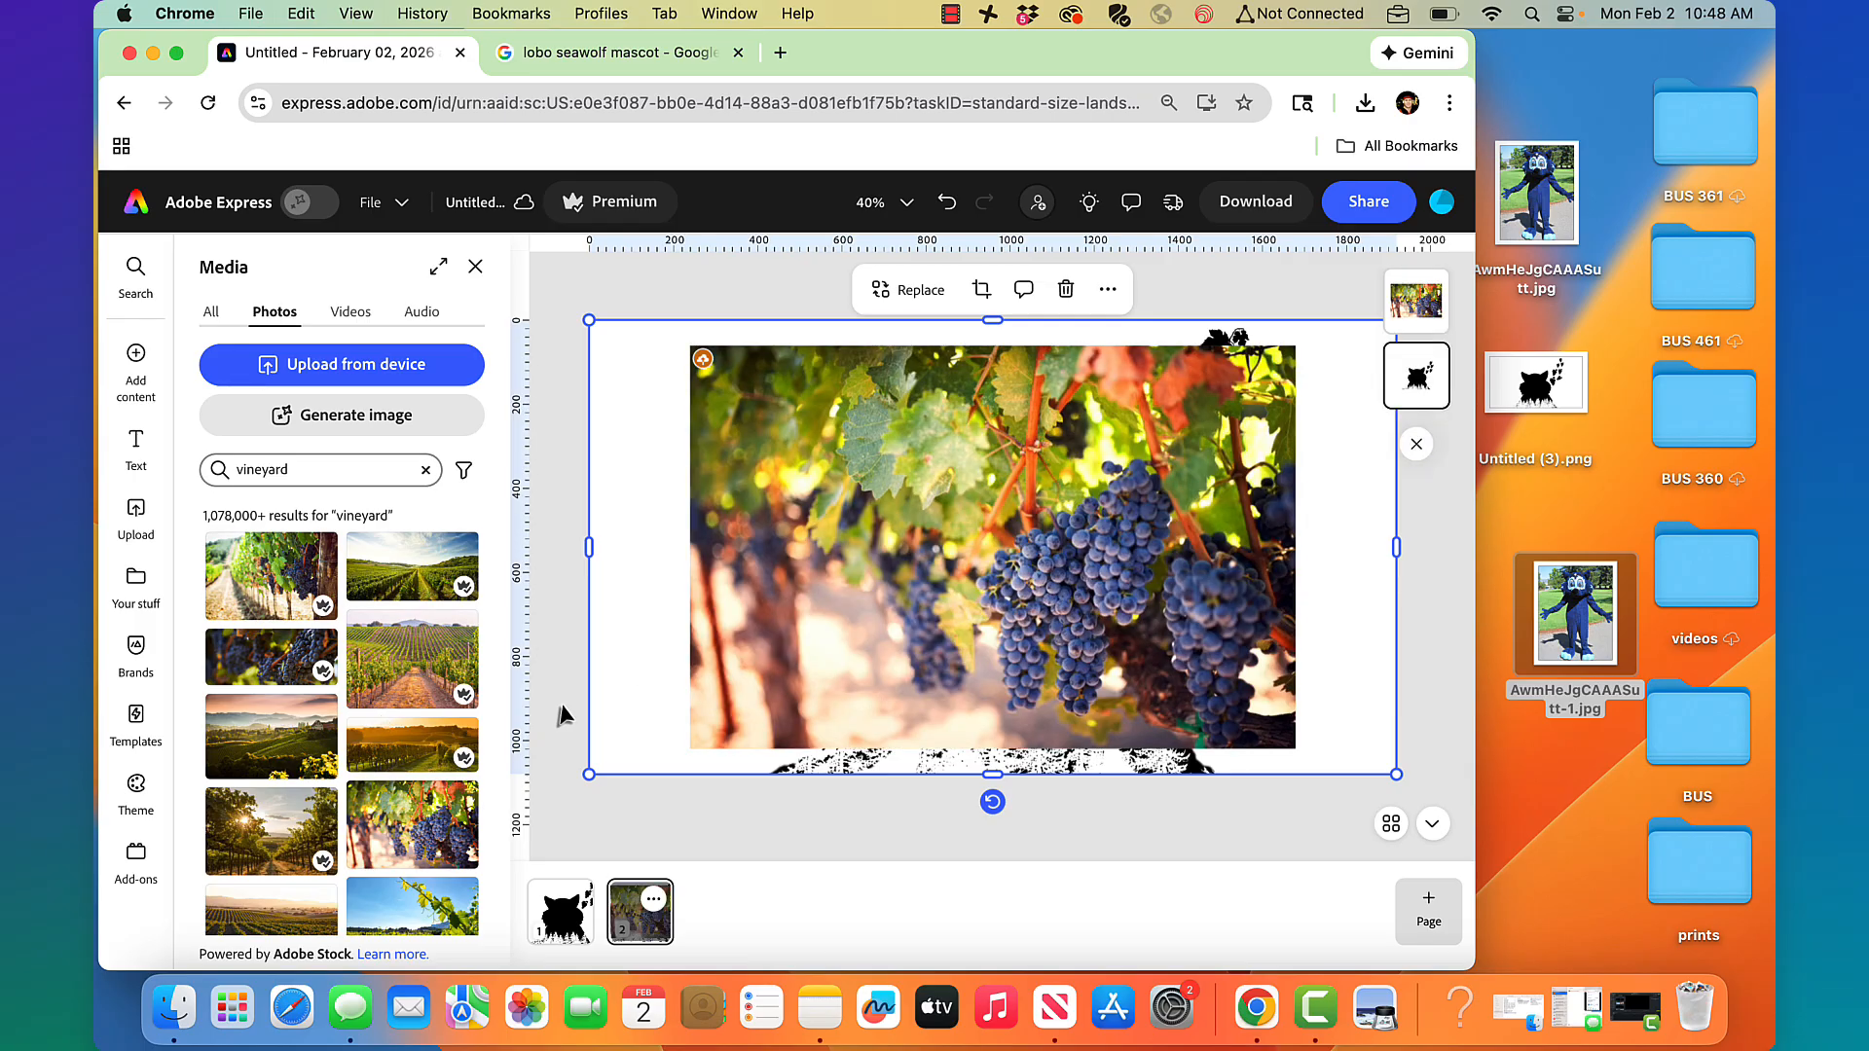
left_click_drag(1297, 752, 1596, 1027)
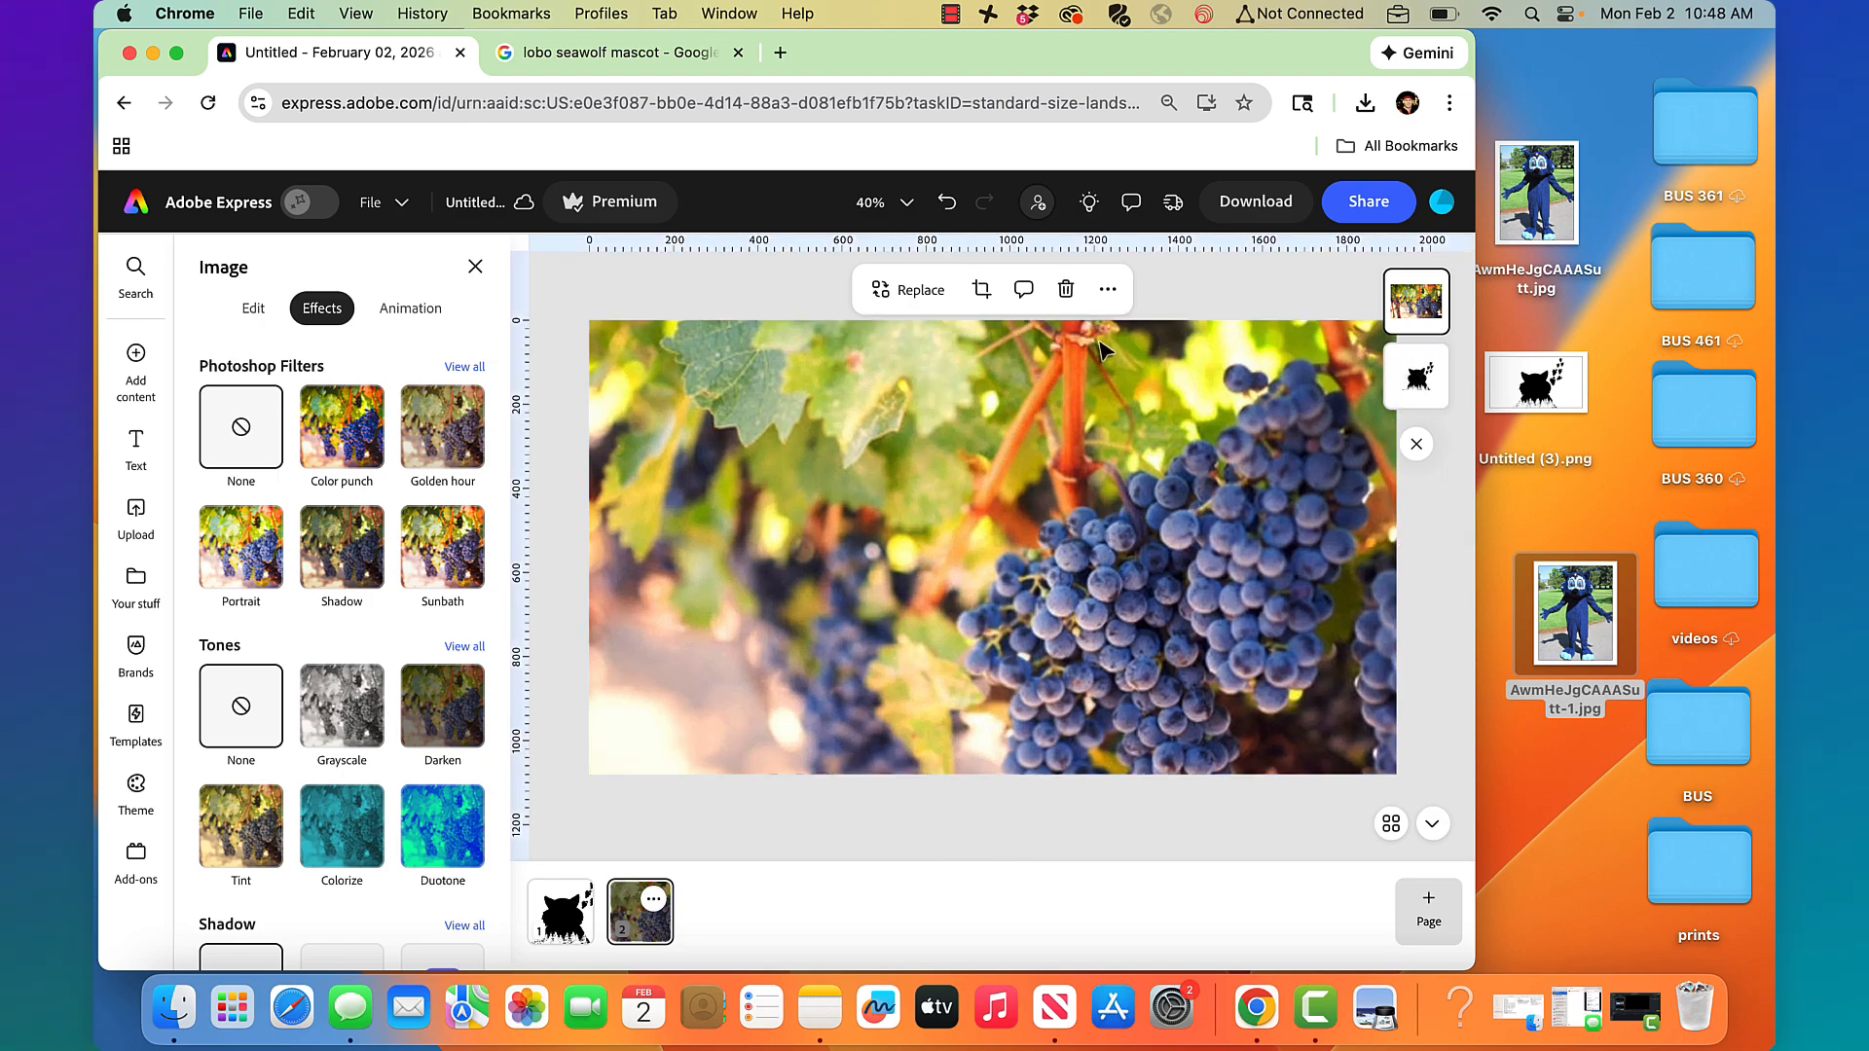
- Set the grape photo's blend mode to Screen so that it fills the silhouette beneath it
left_click(253, 308)
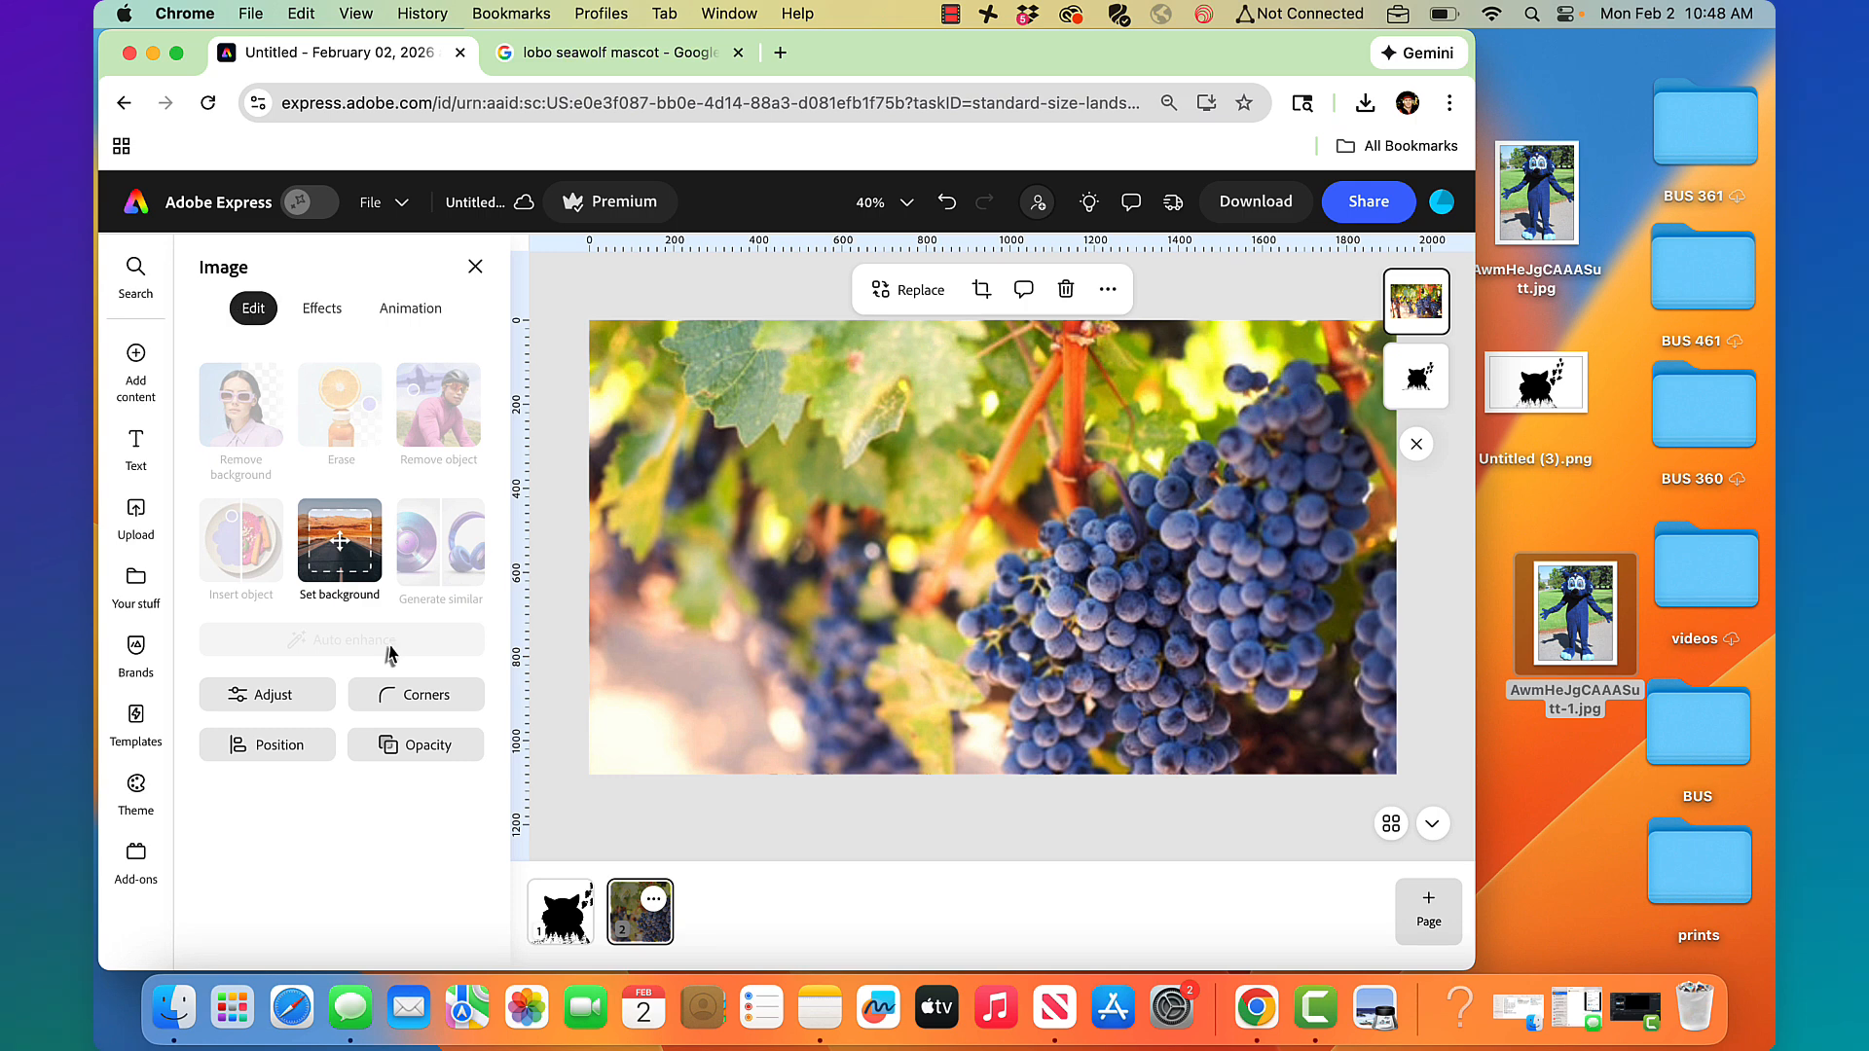
left_click(440, 744)
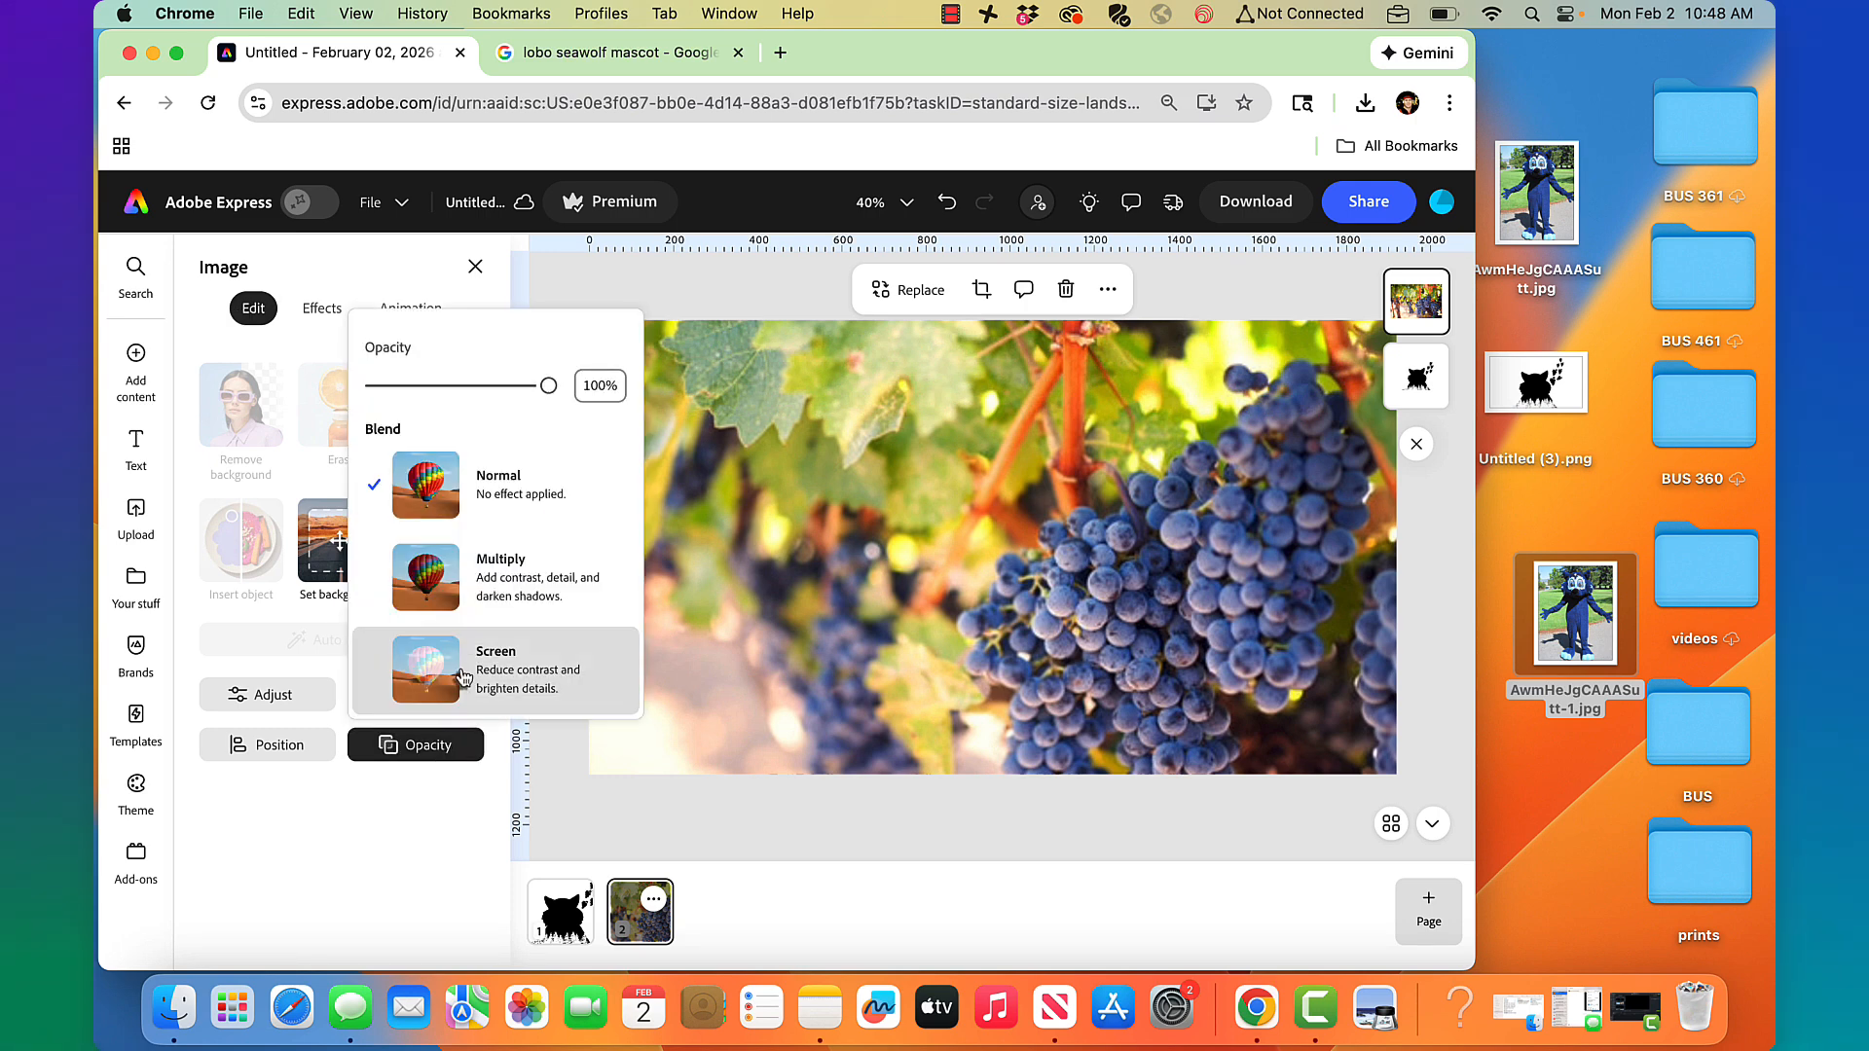
left_click(470, 669)
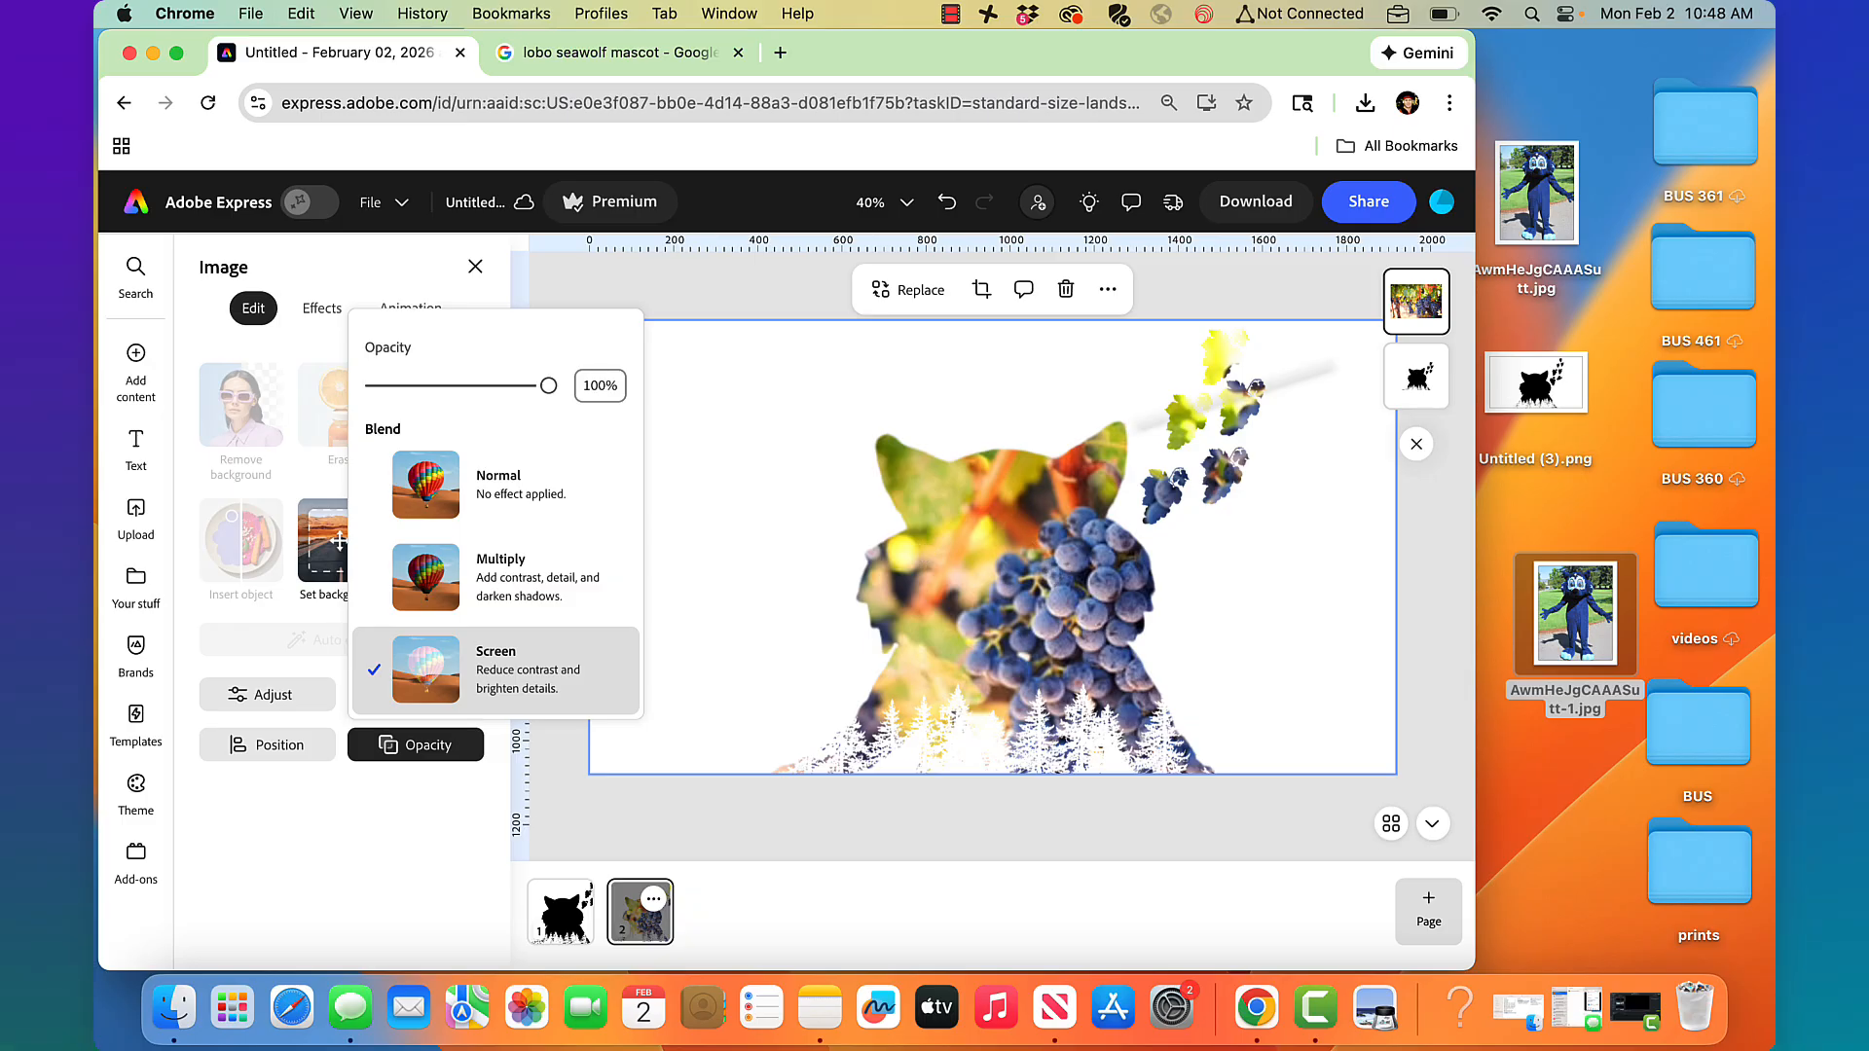
left_click(1312, 277)
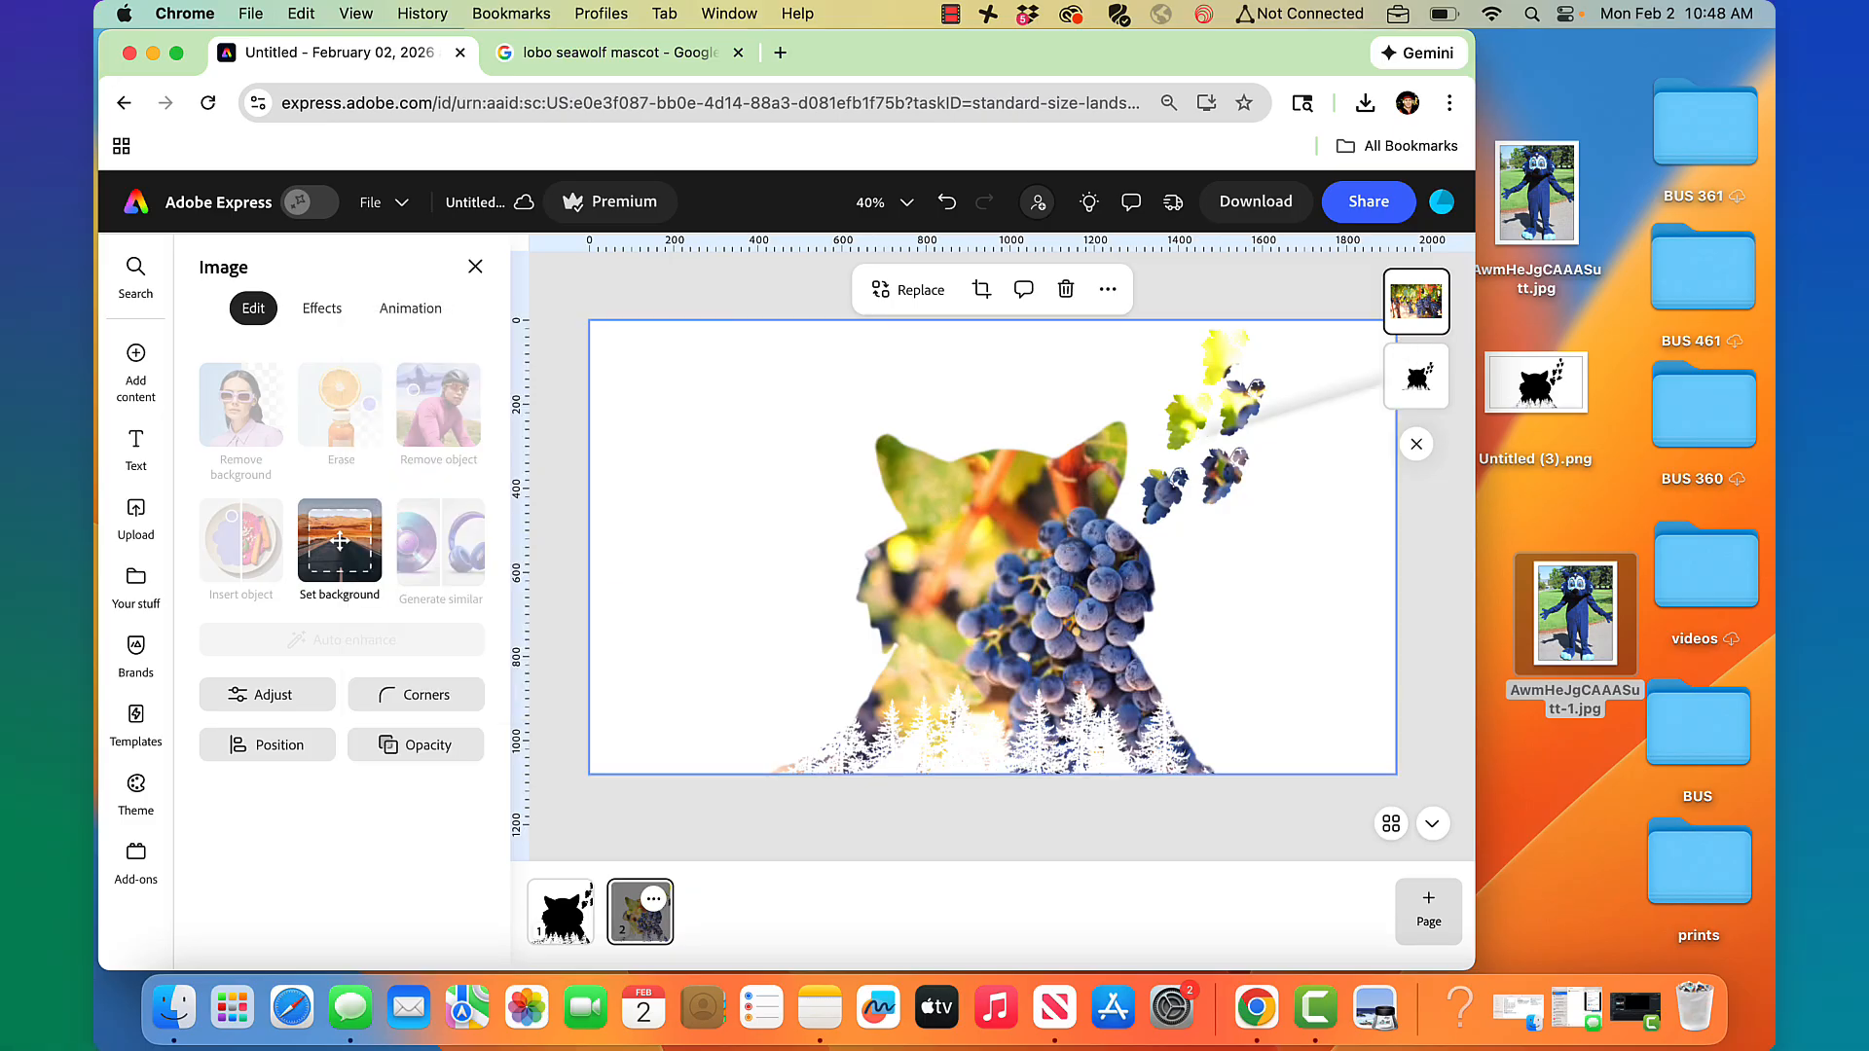
- Preview the Circle entrance animation on the silhouette image layer, leaving the image deselected
left_click(1416, 376)
left_click(410, 308)
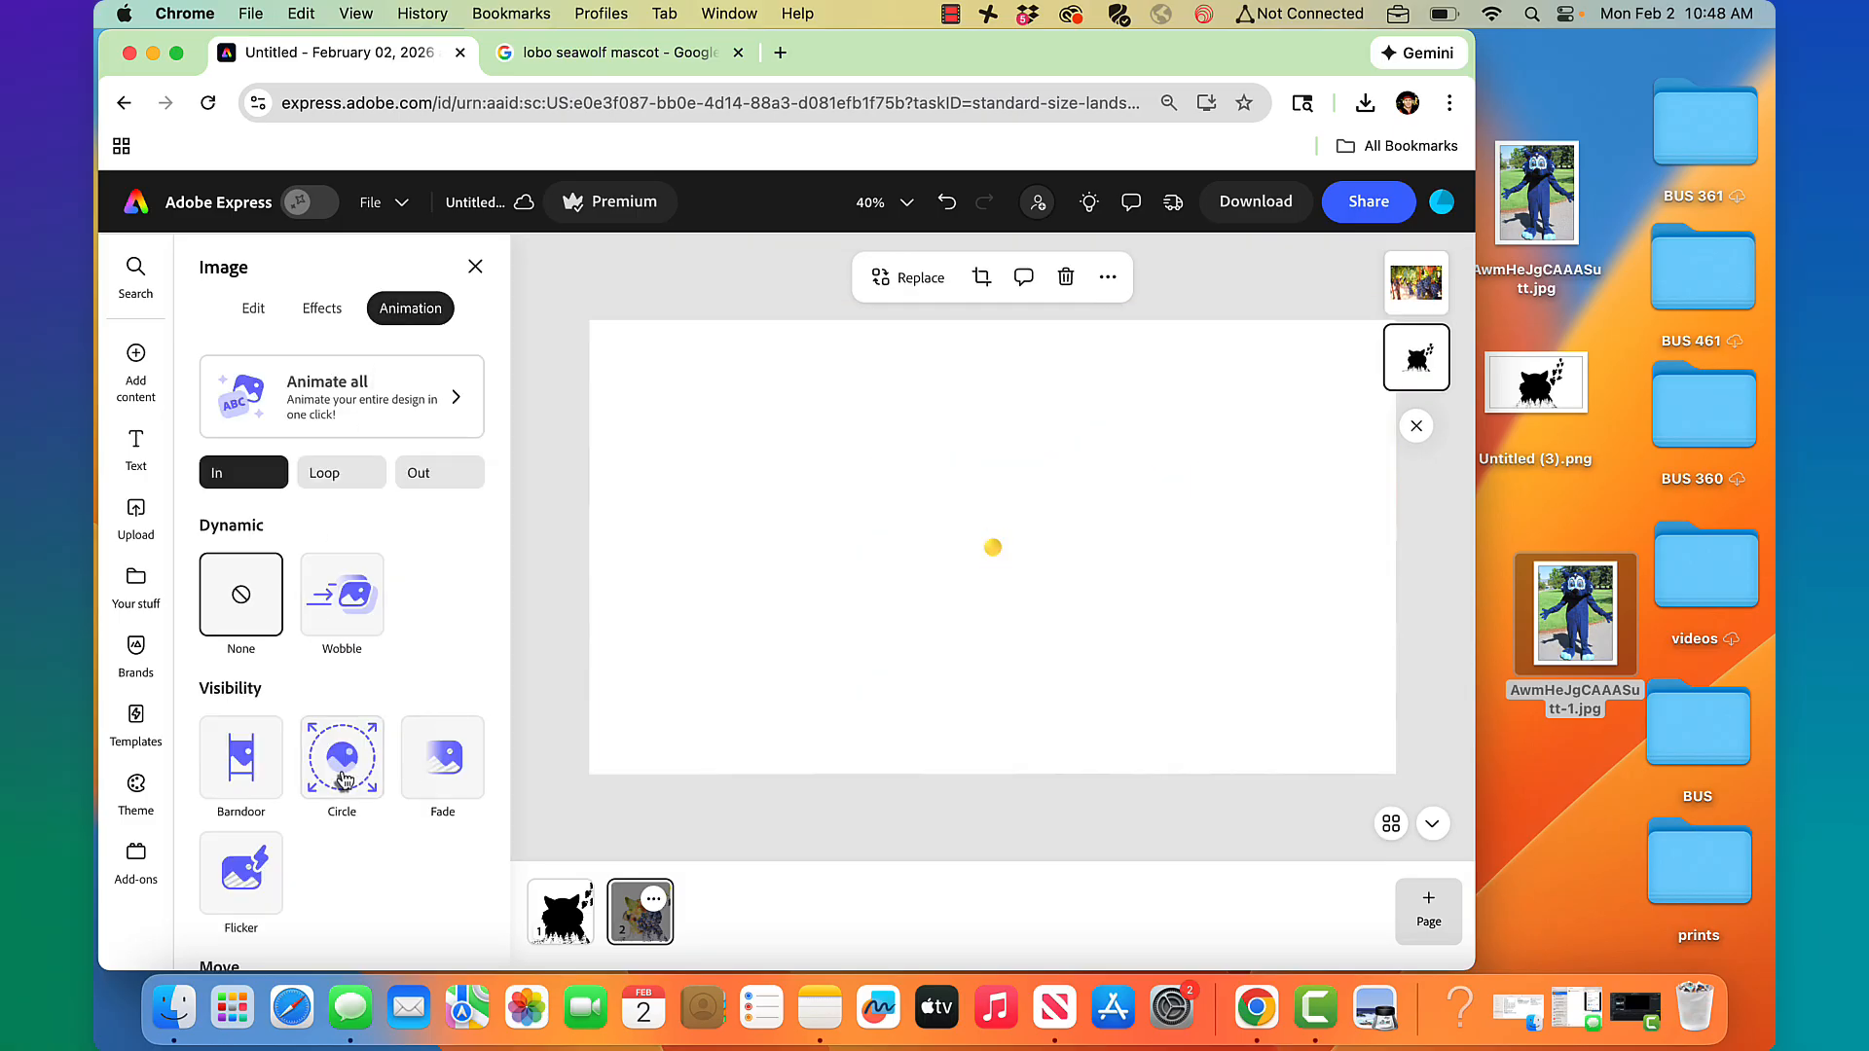
left_click(561, 324)
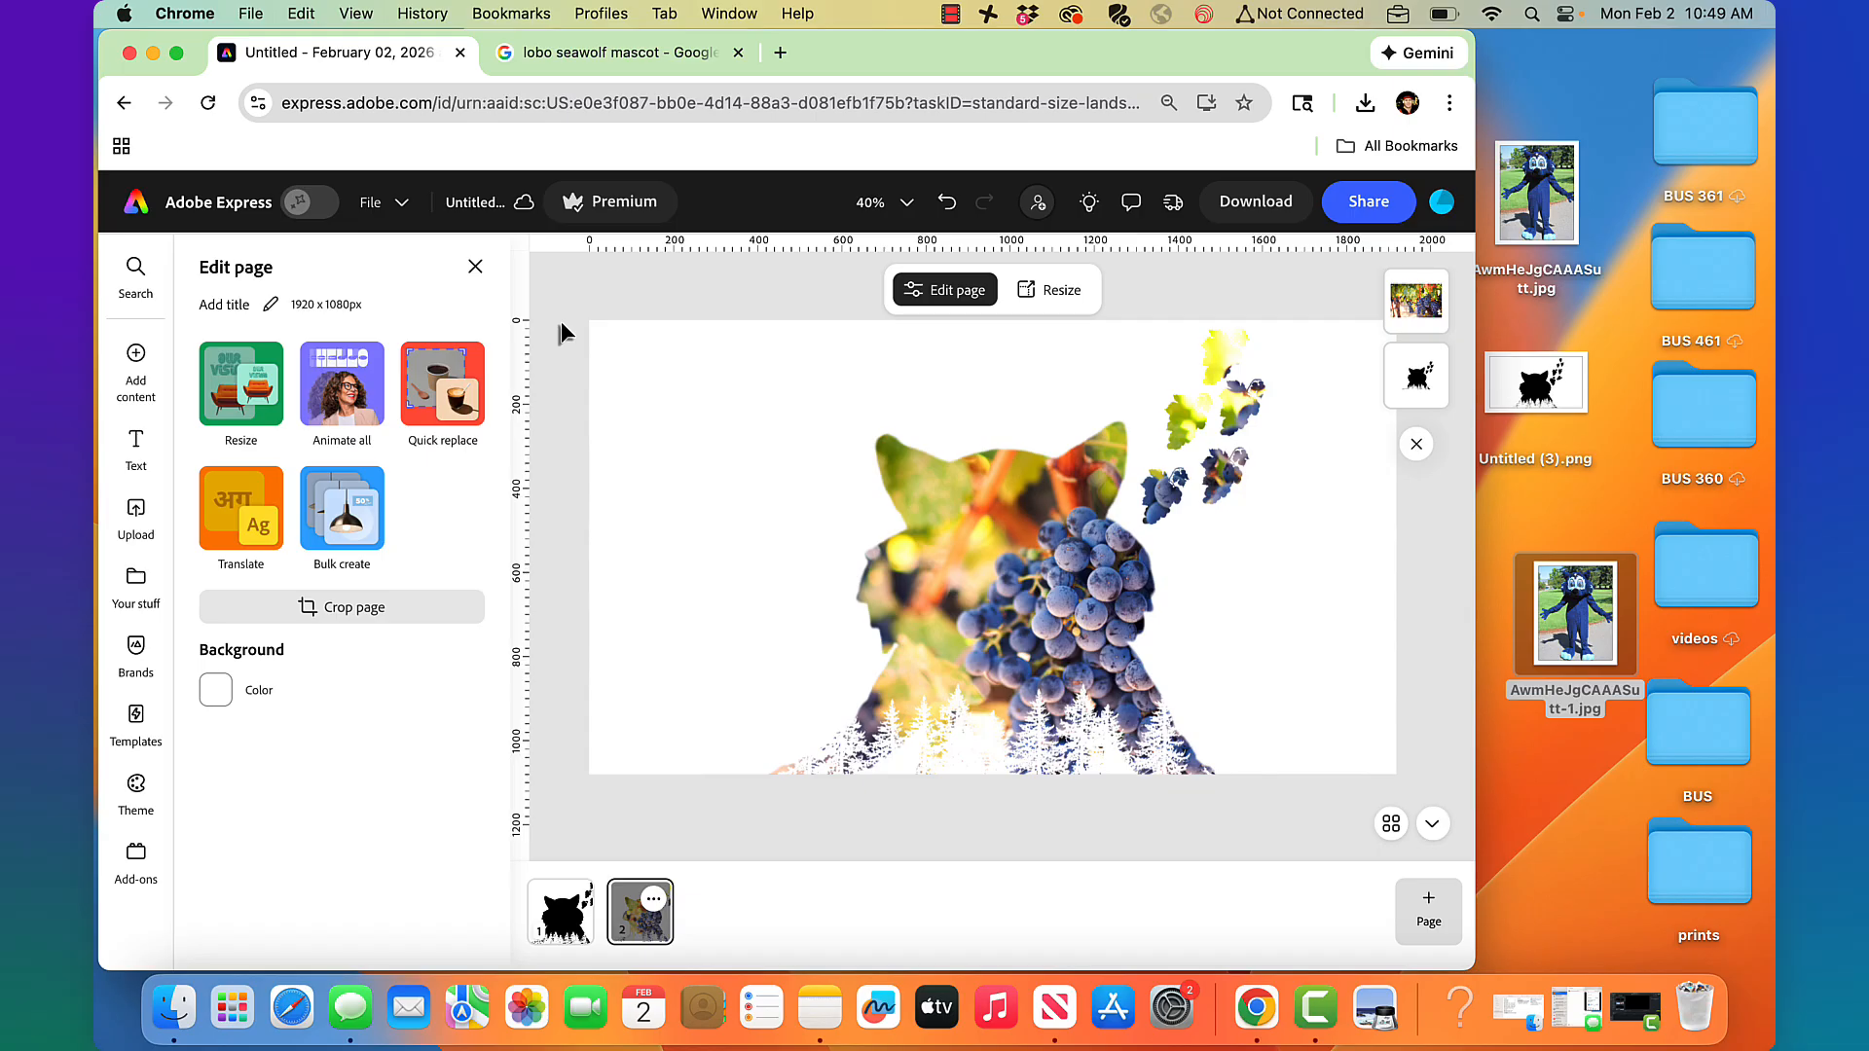